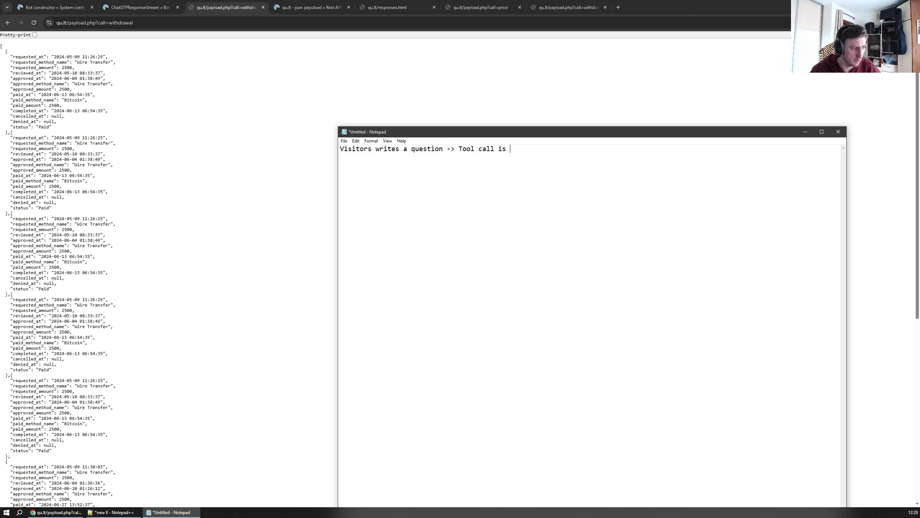
# Continue the flow note in Notepad with "executed -> Rest API call is made to our API ->"
pyautogui.write('executed ->')
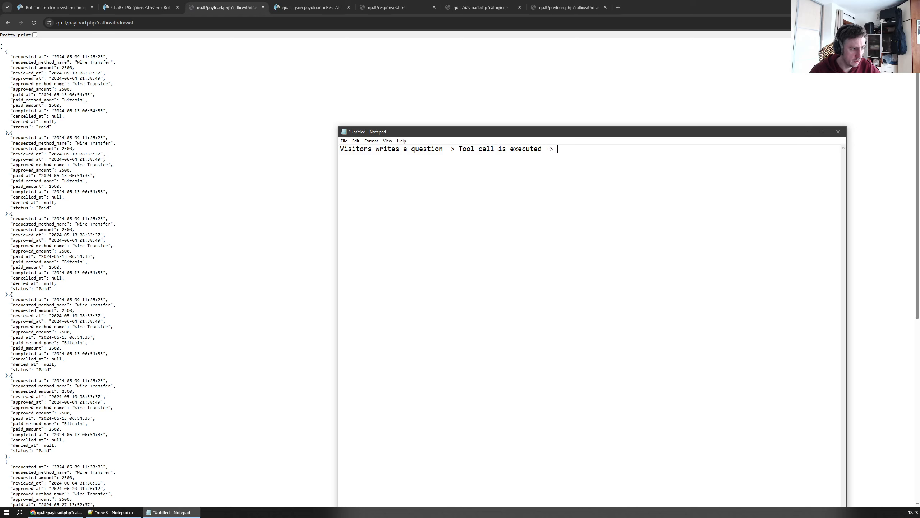
pyautogui.write(' Rest API cal')
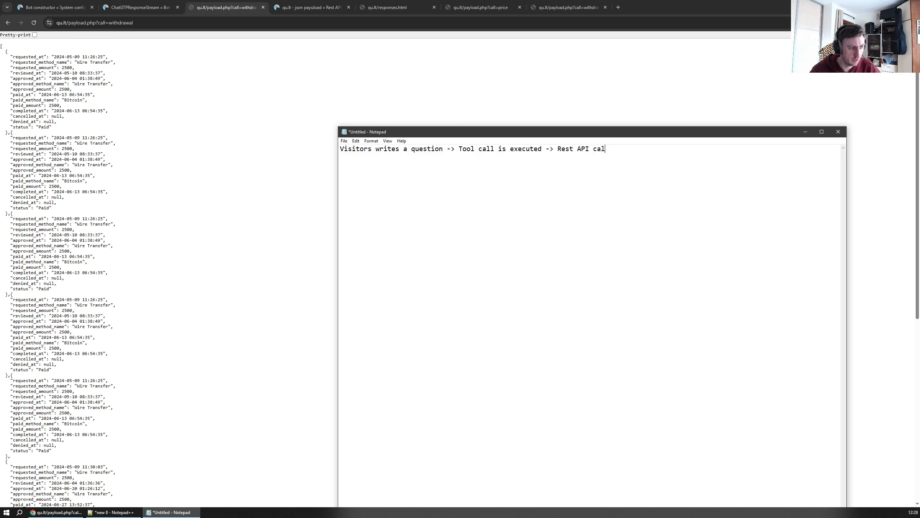
pyautogui.write('l is made to o')
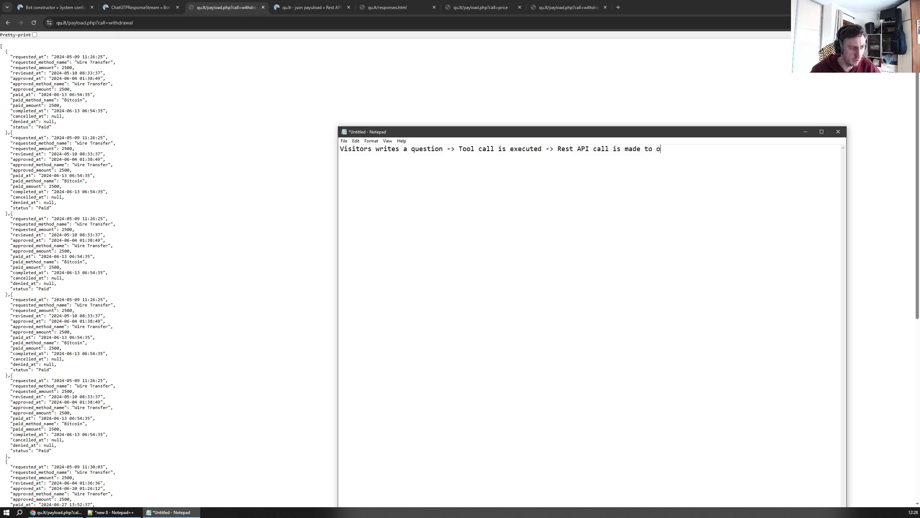
pyautogui.write('ur API ->')
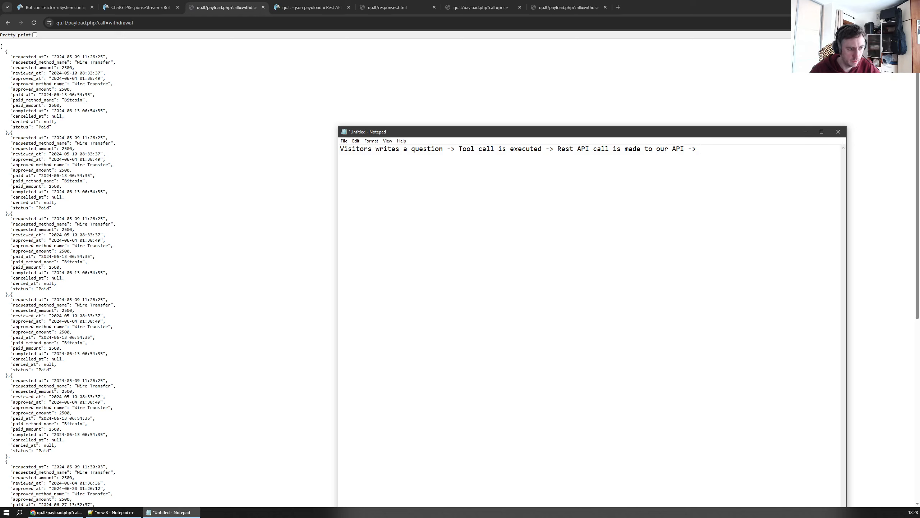
pyautogui.write(' We return ')
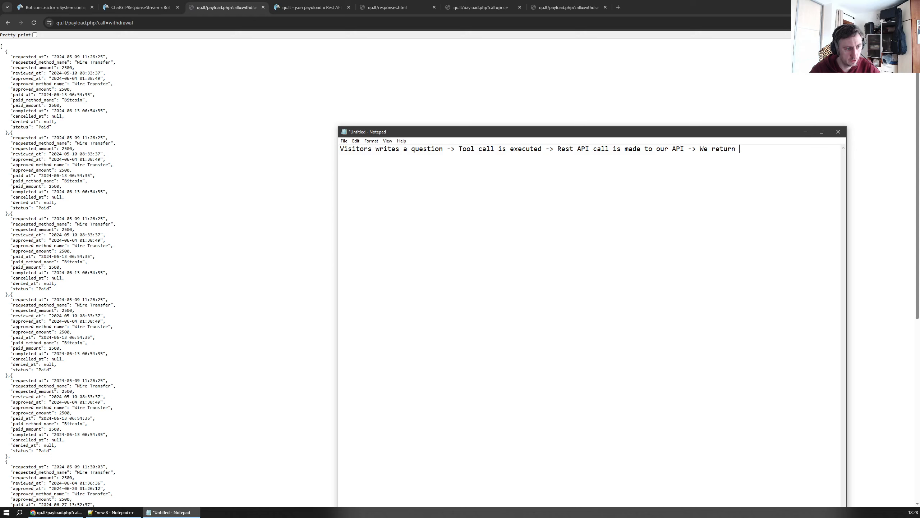
pyautogui.write('response to Chat ')
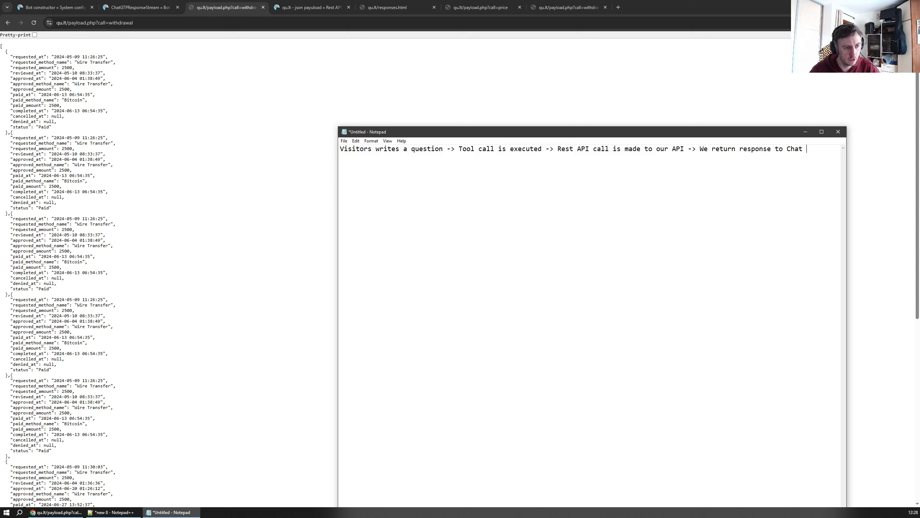
pyautogui.write('GPT ')
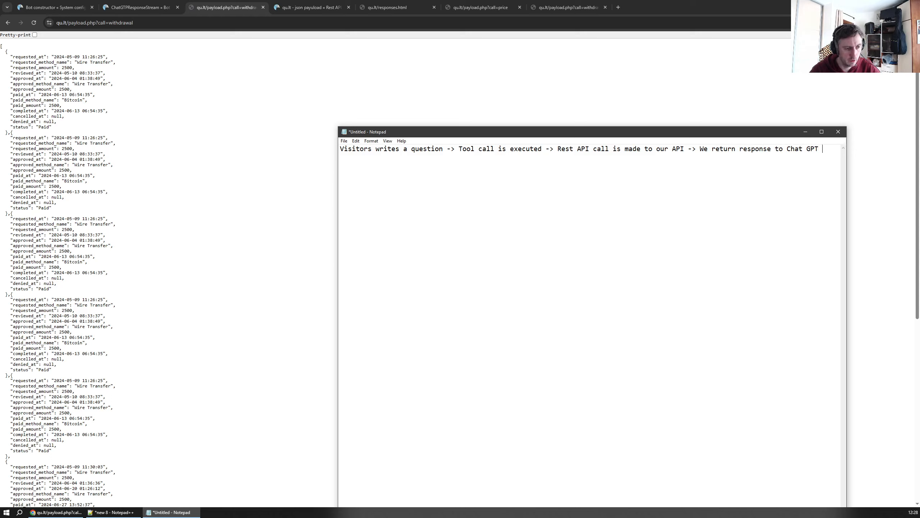
pyautogui.write('-> W')
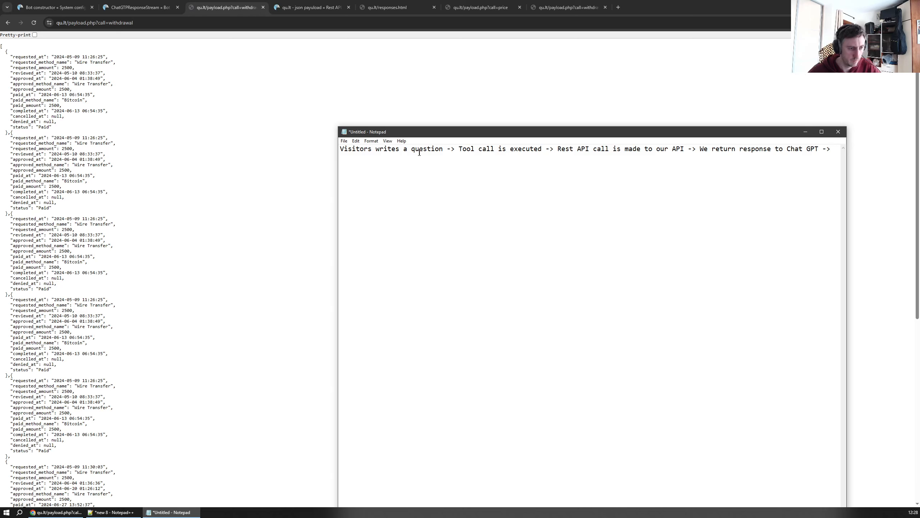
pyautogui.write('e get rest')
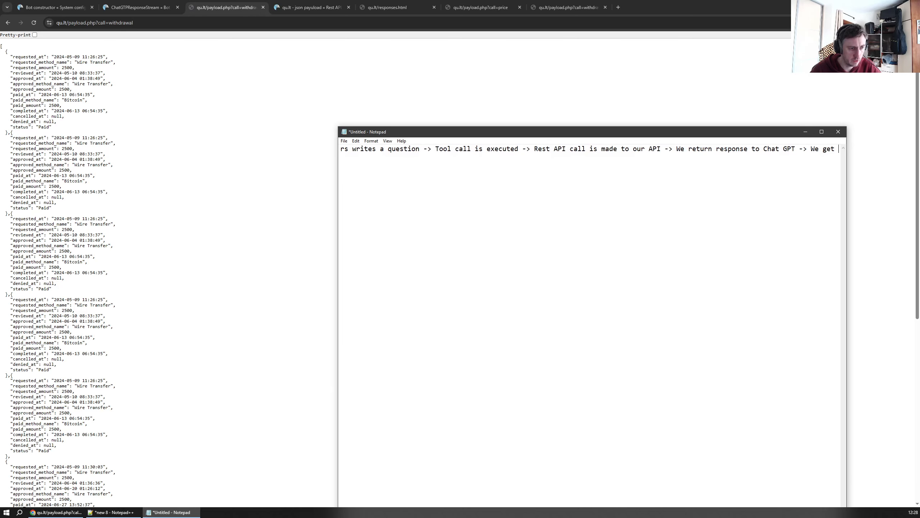
# Finish the flow note with "We get response from CHAT GPT" and minimise Notepad
pyautogui.press('BackSpace')
pyautogui.press('BackSpace')
pyautogui.write('pons')
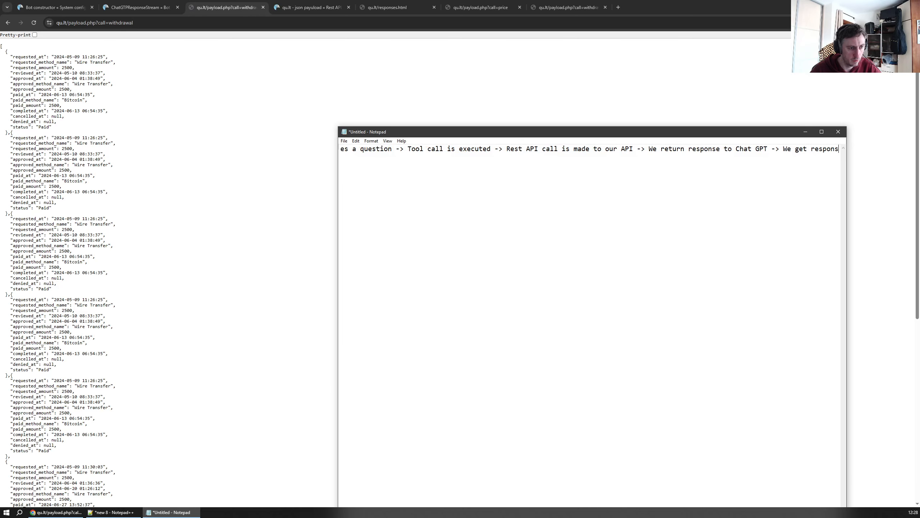
pyautogui.write('e crom CHAT P')
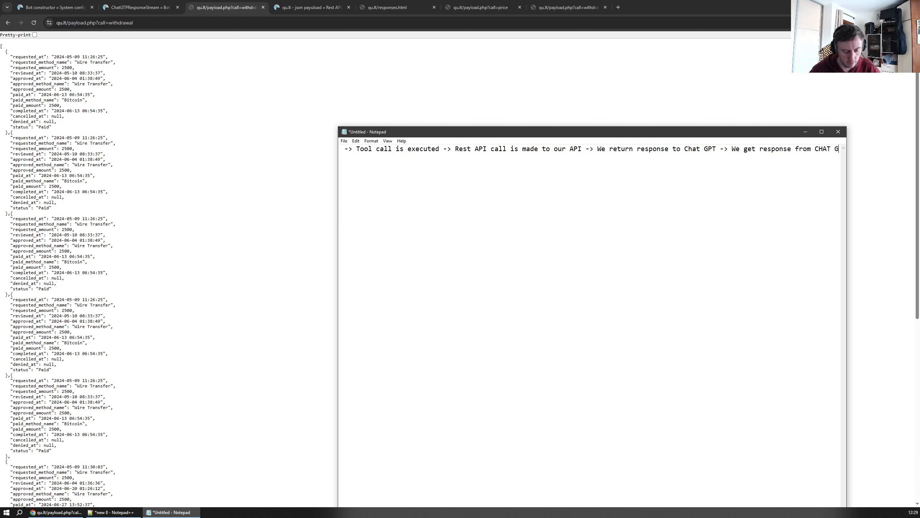
pyautogui.write('PT')
pyautogui.click(805, 132)
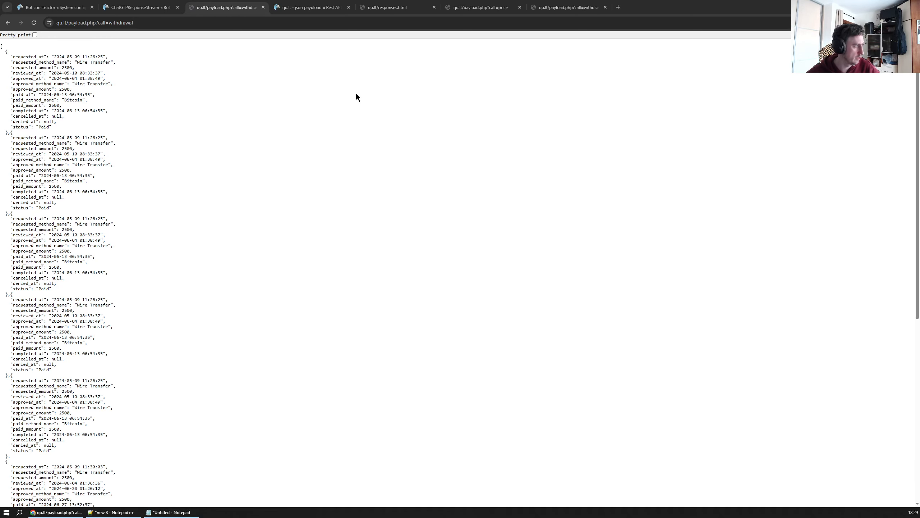
# Examine the support_price trigger's output template, highlighting the {support_price} placeholder
pyautogui.click(144, 8)
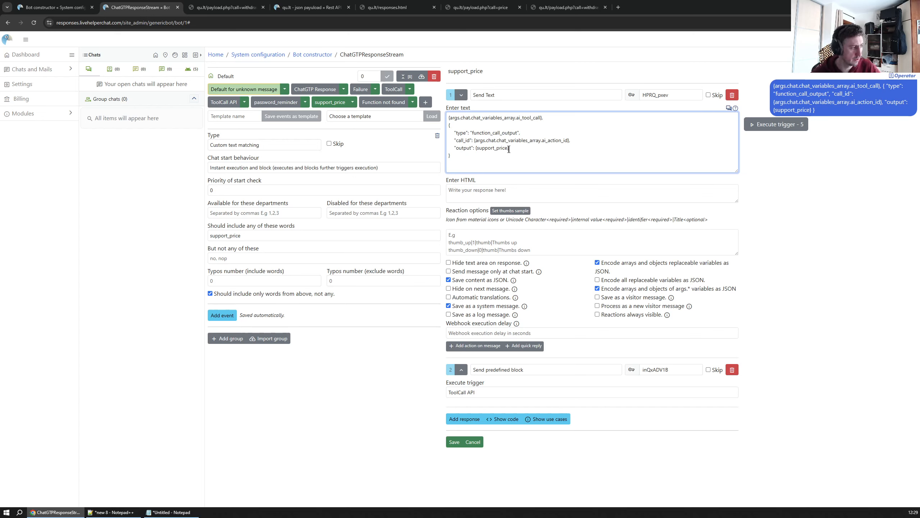
pyautogui.moveTo(518, 147); pyautogui.dragTo(474, 147)
pyautogui.moveTo(523, 149); pyautogui.dragTo(477, 149)
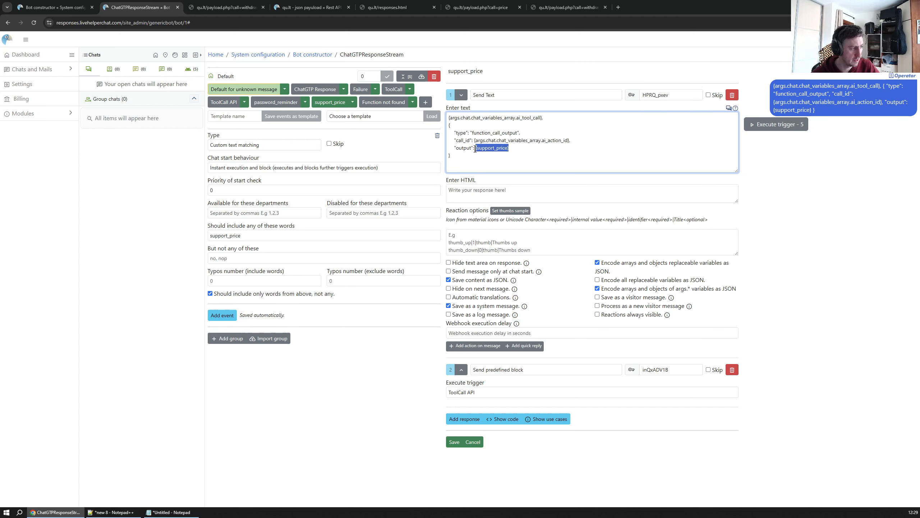
pyautogui.click(528, 140)
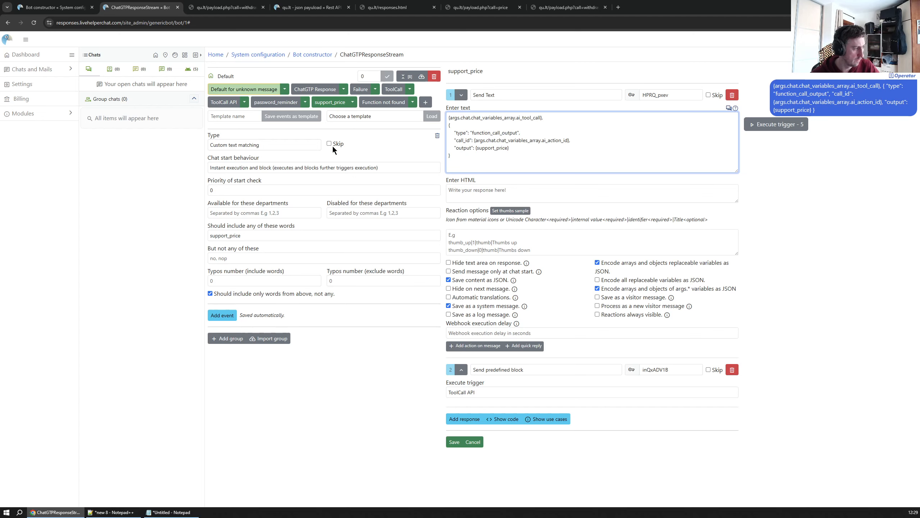
# Rearrange the browser tabs so the withdrawal and price payload tabs sit after responses.html
pyautogui.click(226, 7)
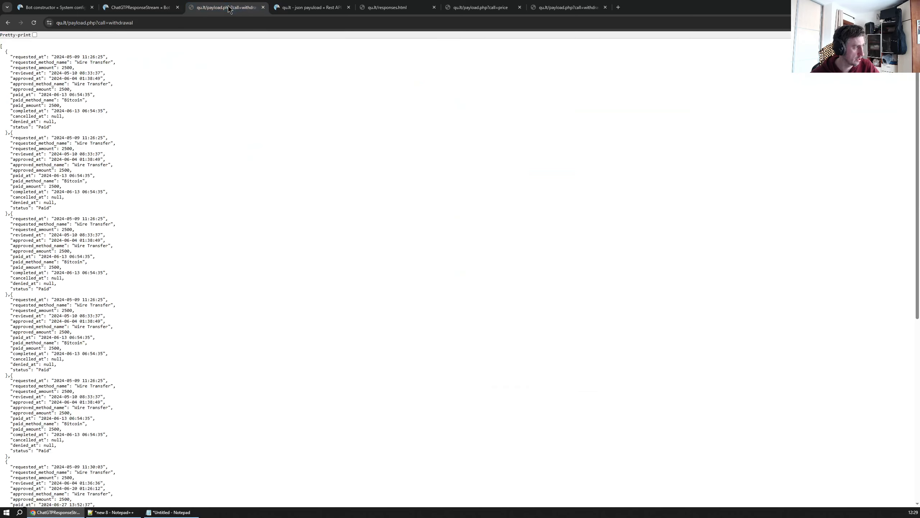
pyautogui.click(146, 24)
pyautogui.click(254, 77)
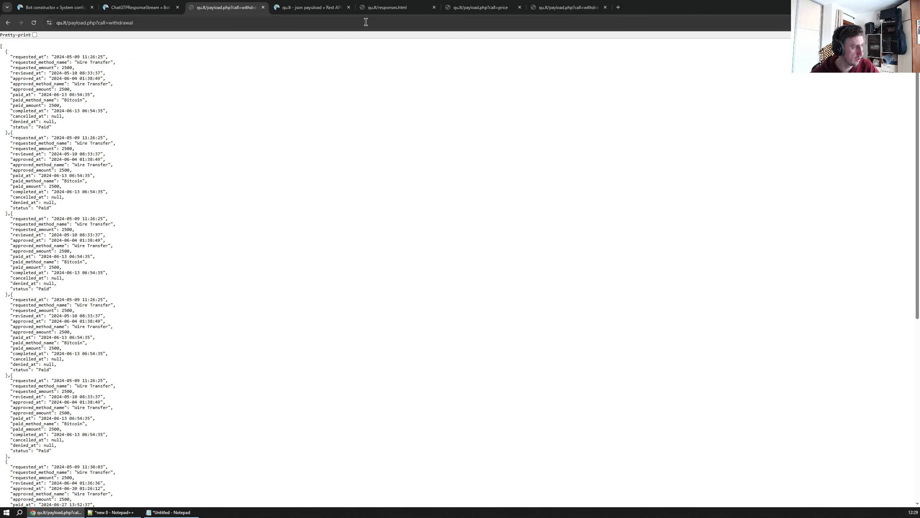
pyautogui.click(323, 8)
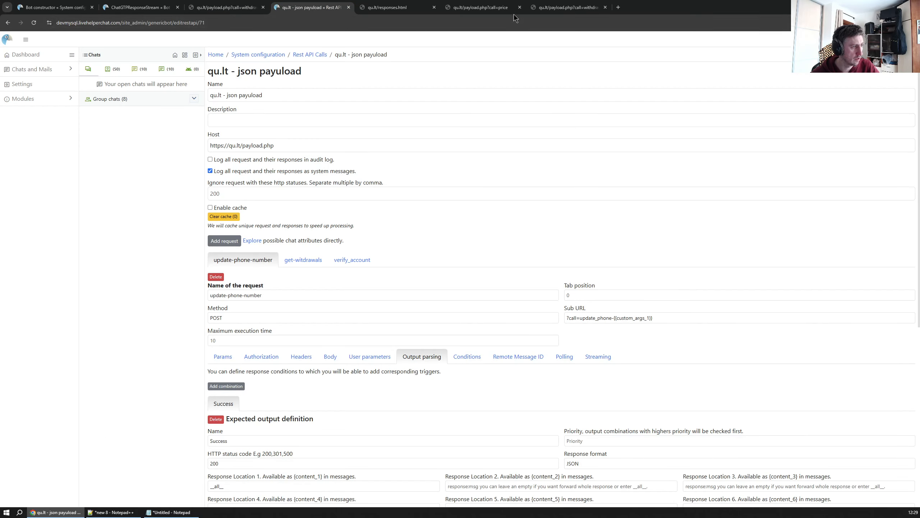
pyautogui.moveTo(485, 14); pyautogui.dragTo(573, 10)
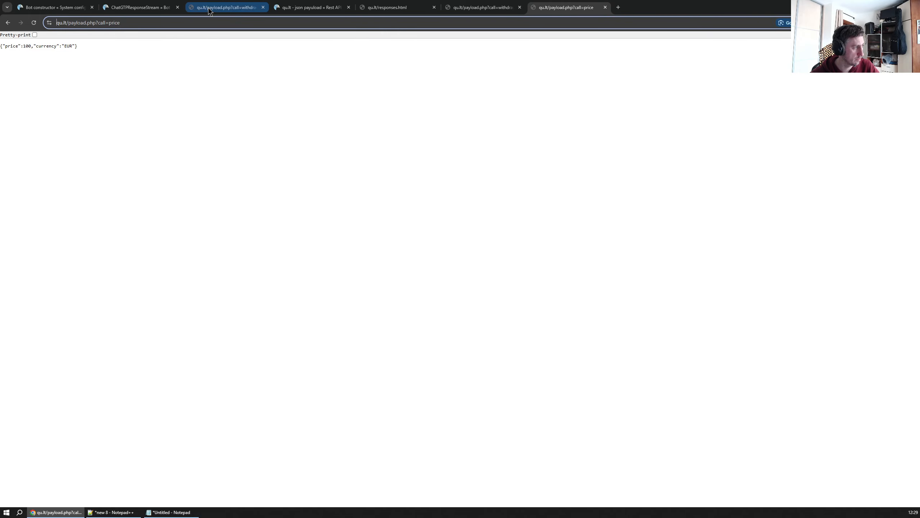
pyautogui.moveTo(212, 9); pyautogui.dragTo(558, 9)
pyautogui.click(482, 8)
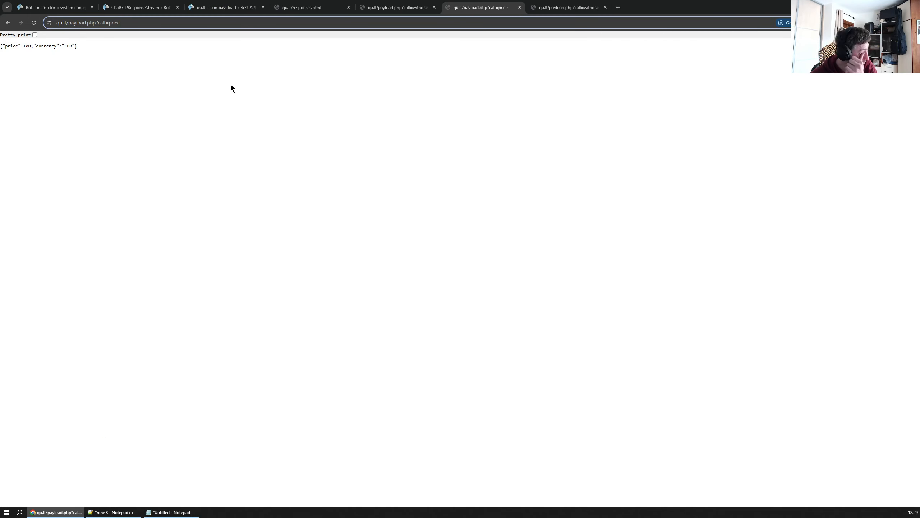
# Open a new bot form in the Bot constructor
pyautogui.click(55, 7)
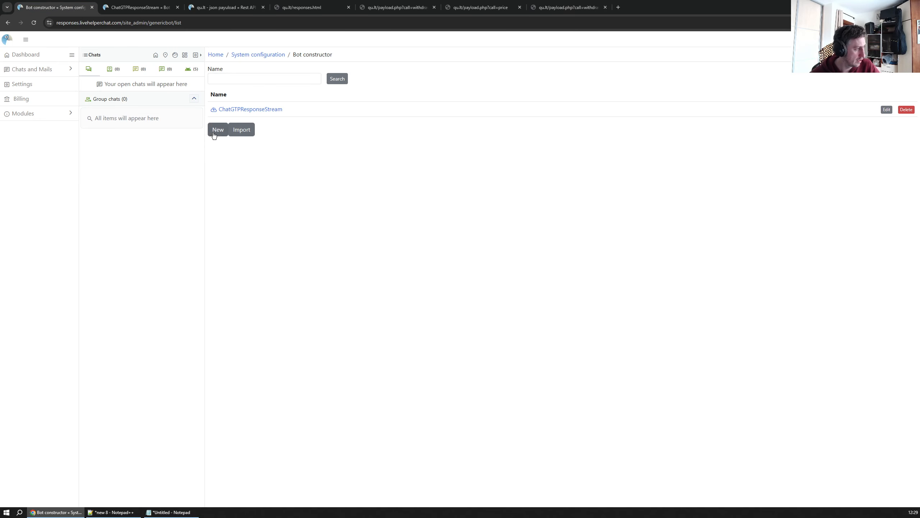
pyautogui.click(217, 130)
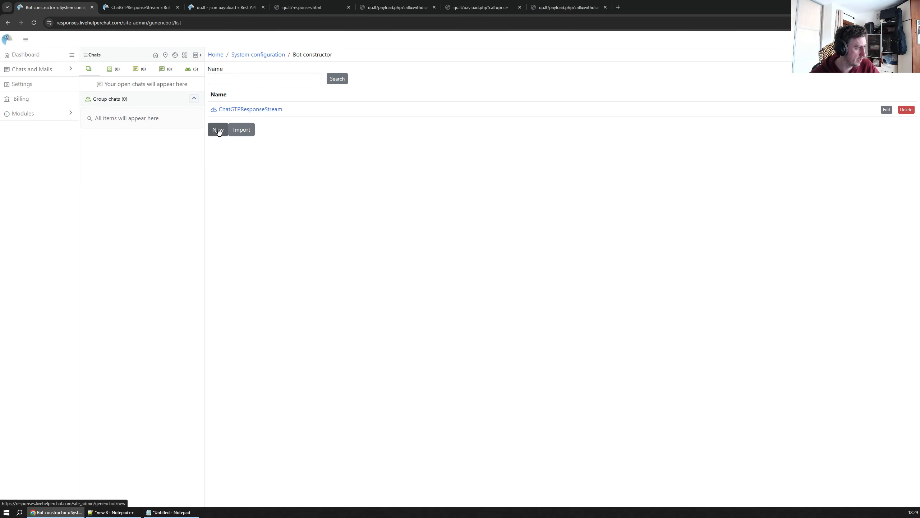
pyautogui.click(225, 111)
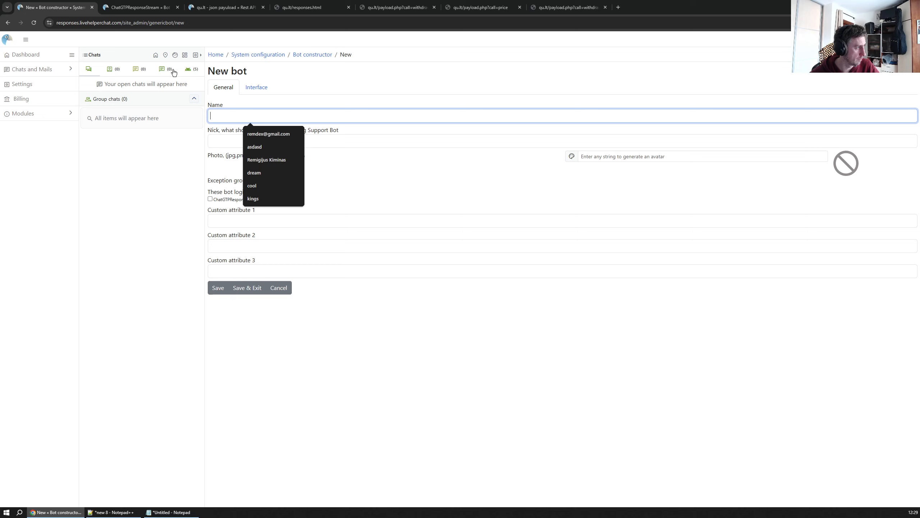
pyautogui.click(216, 8)
pyautogui.click(312, 8)
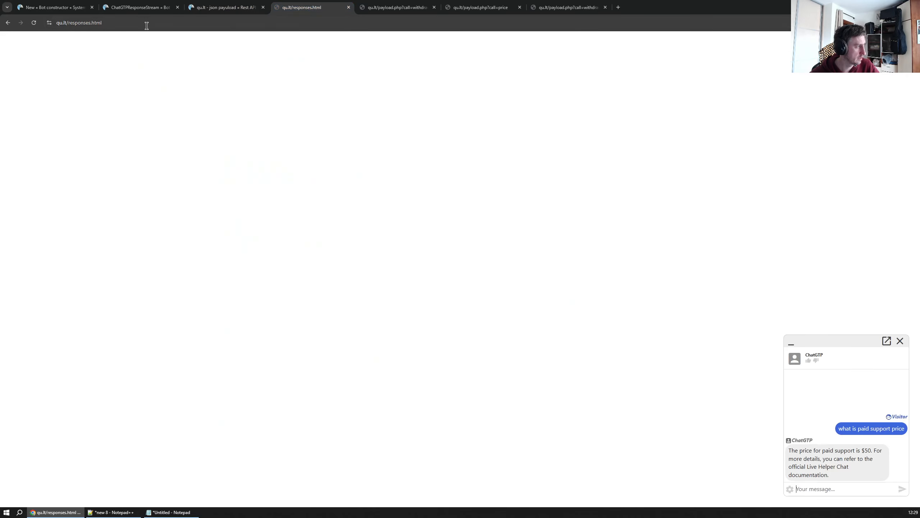
pyautogui.click(67, 23)
pyautogui.moveTo(67, 22); pyautogui.dragTo(56, 23)
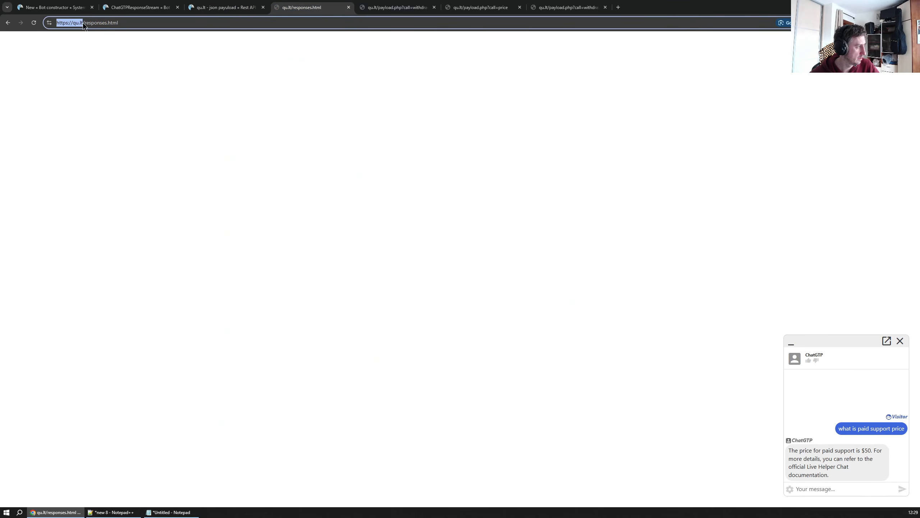
# Move the price payload tab to the front of the tab strip and return to the new bot form
pyautogui.click(383, 7)
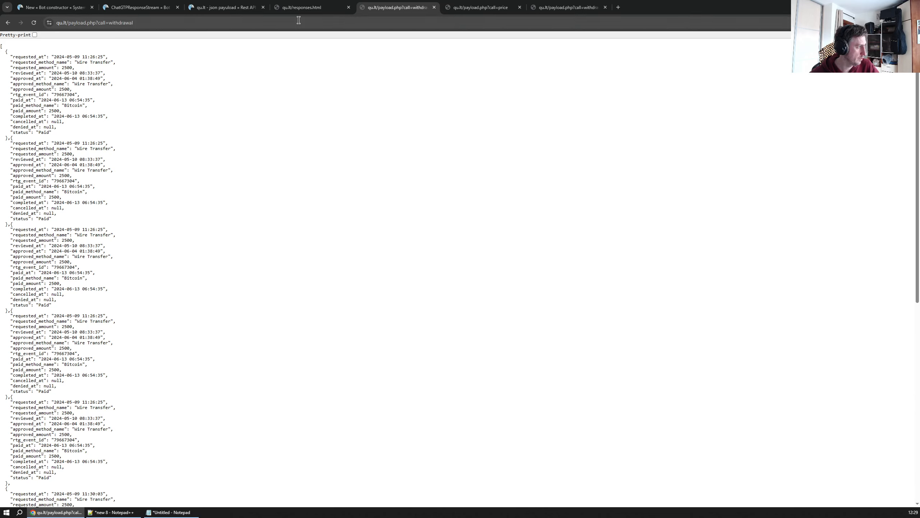
pyautogui.hotkey('ctrl', 'Tab')
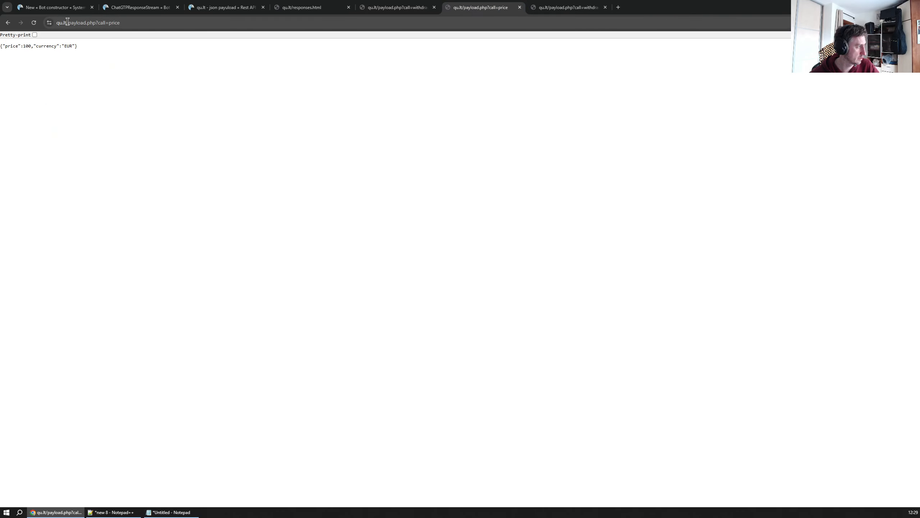
pyautogui.moveTo(67, 22); pyautogui.dragTo(3, 25)
pyautogui.moveTo(477, 8); pyautogui.dragTo(52, 8)
pyautogui.click(144, 7)
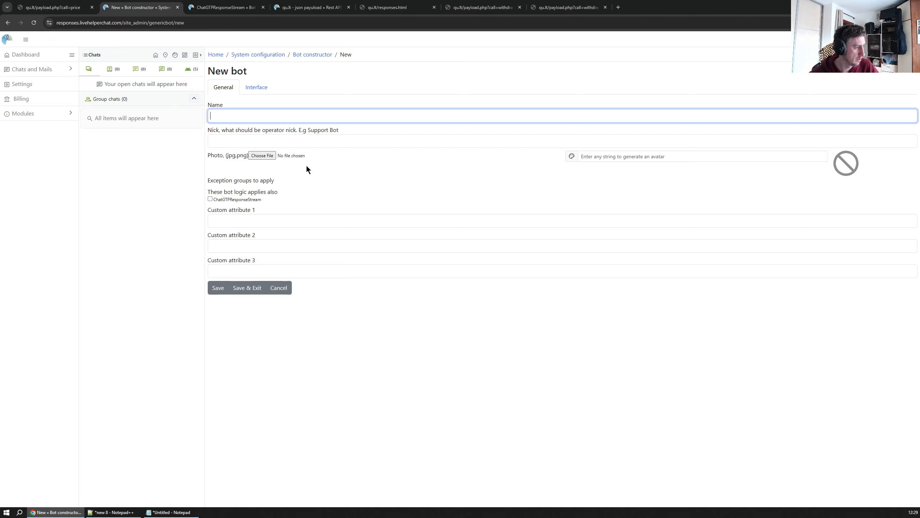
# Name the new bot QU.LT
pyautogui.click(246, 115)
pyautogui.write('QU.L')
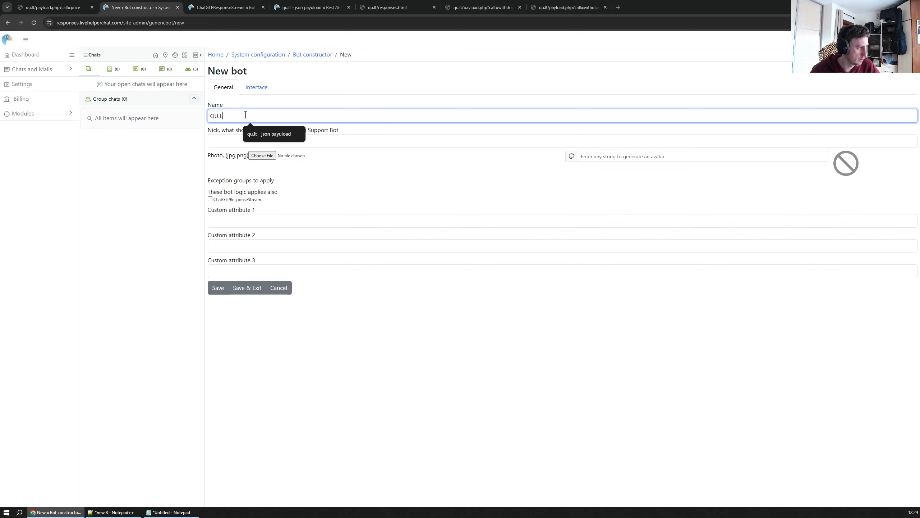
pyautogui.write('T')
pyautogui.click(232, 140)
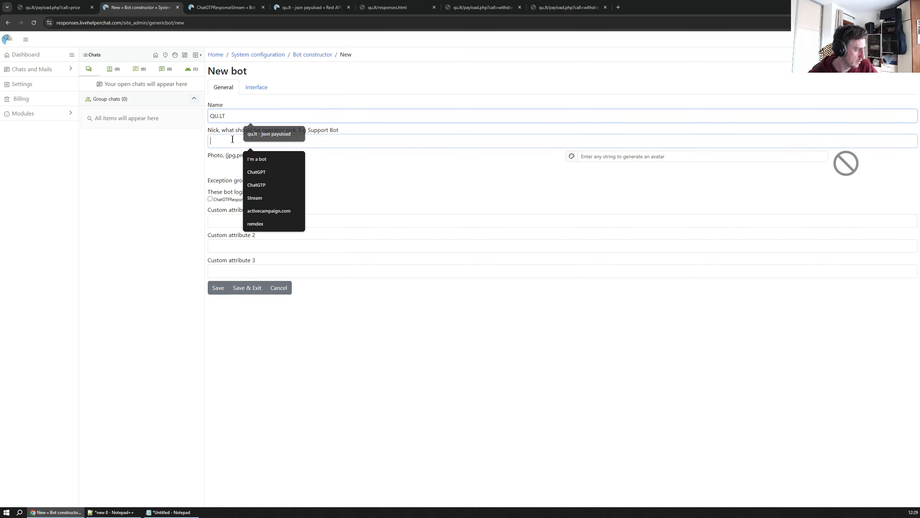
pyautogui.click(459, 331)
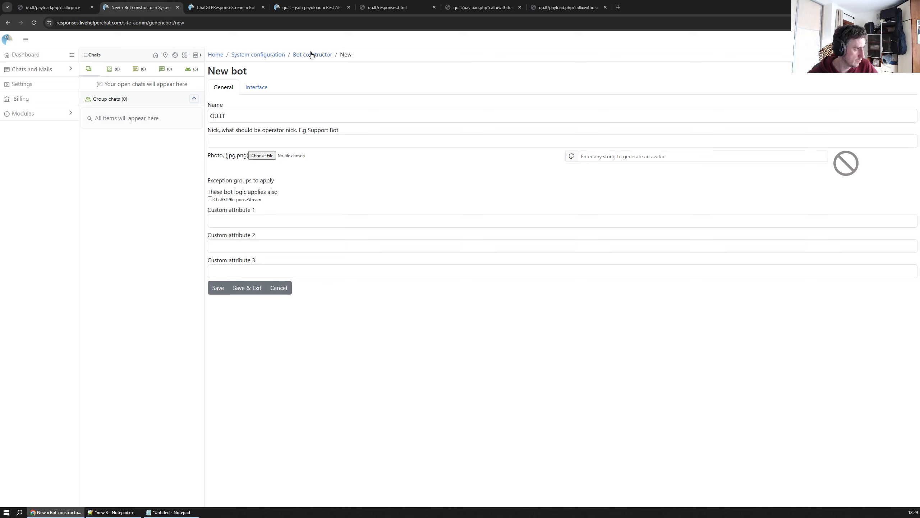
# Start a new Rest API call from the Rest API Calls list in System configuration
pyautogui.click(311, 55)
pyautogui.click(263, 55)
pyautogui.click(297, 87)
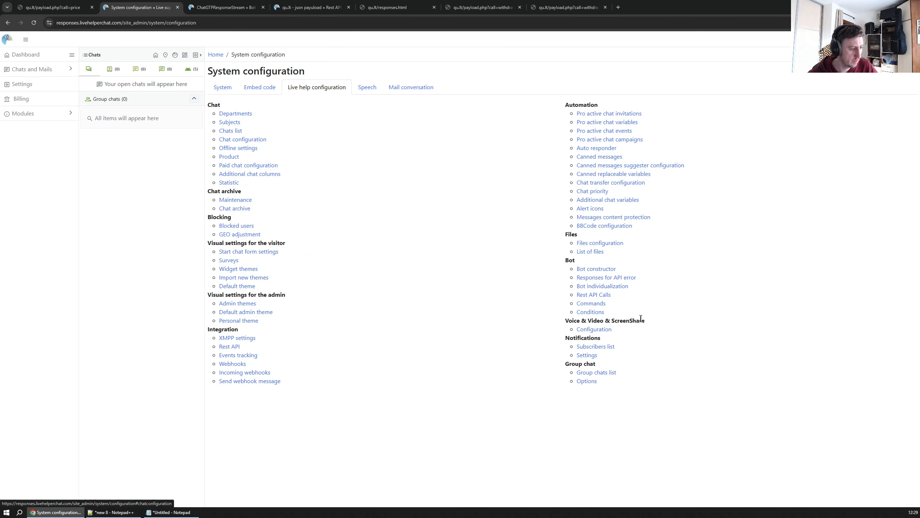
pyautogui.click(590, 295)
pyautogui.click(215, 121)
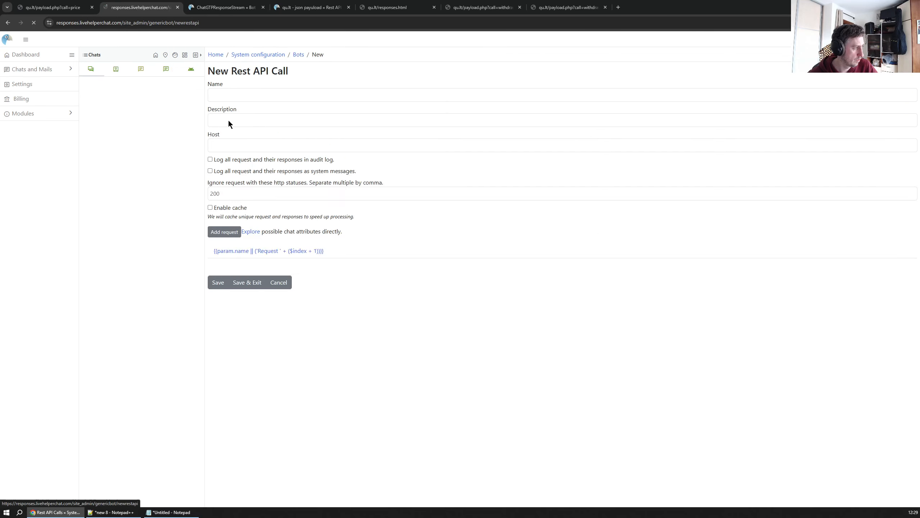
pyautogui.click(250, 99)
pyautogui.write('https://qu.lt/')
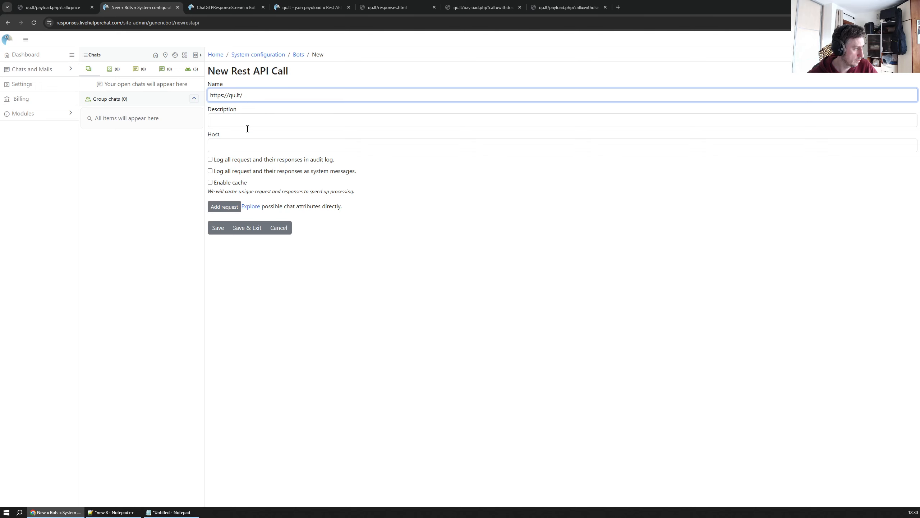
pyautogui.click(231, 145)
pyautogui.write('https://qu.lt/')
pyautogui.press('BackSpace')
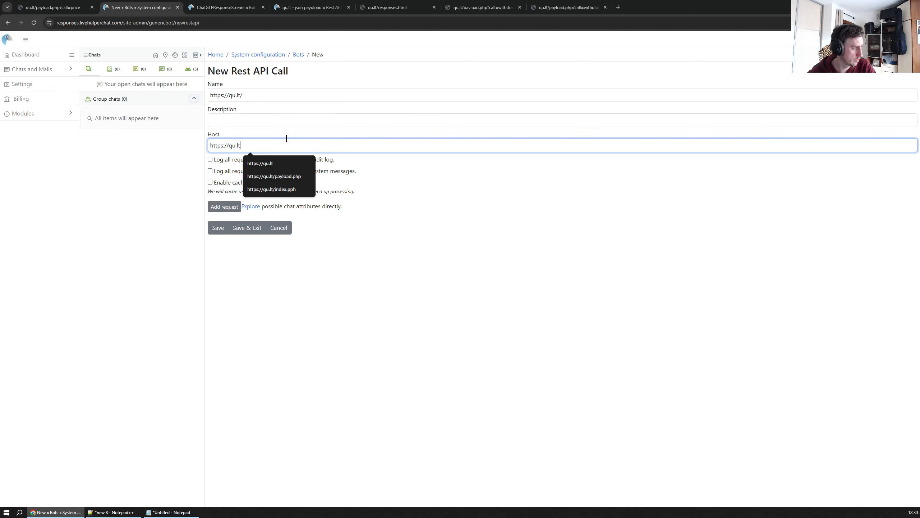
pyautogui.click(252, 95)
pyautogui.press('BackSpace')
pyautogui.click(225, 207)
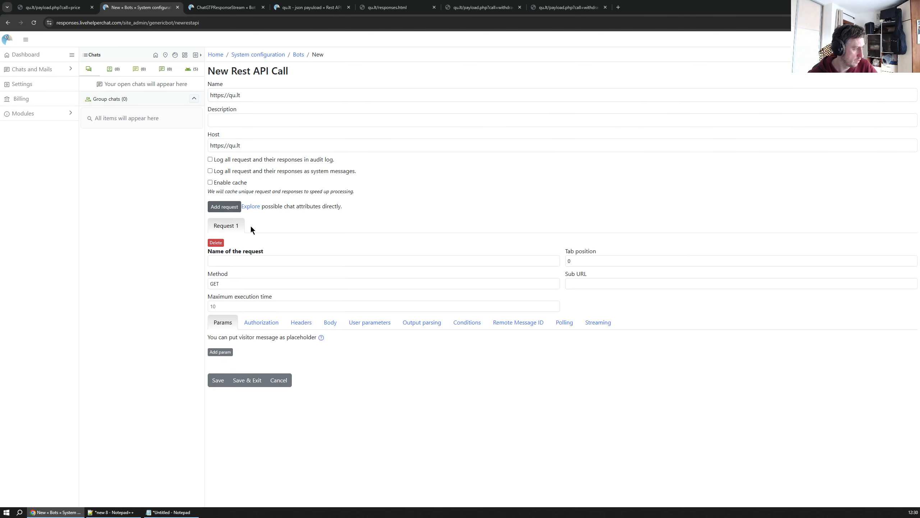
pyautogui.click(237, 261)
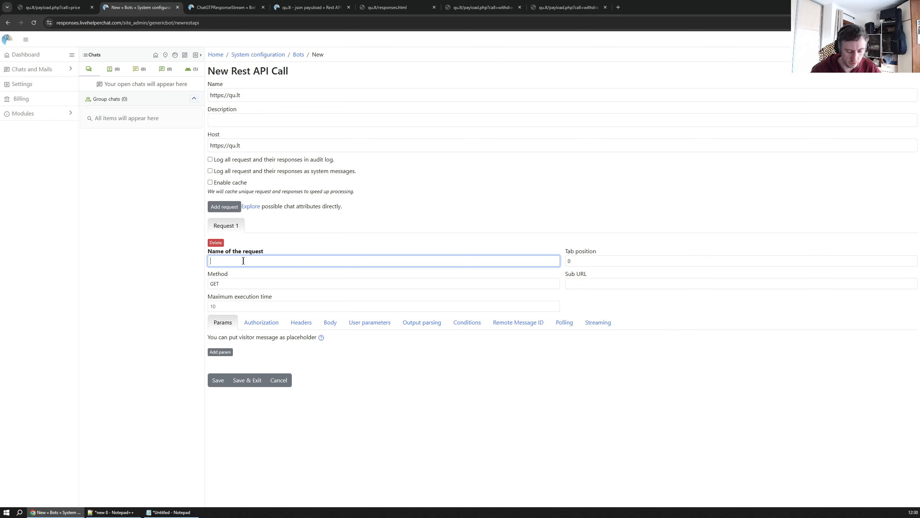
pyautogui.write('Price')
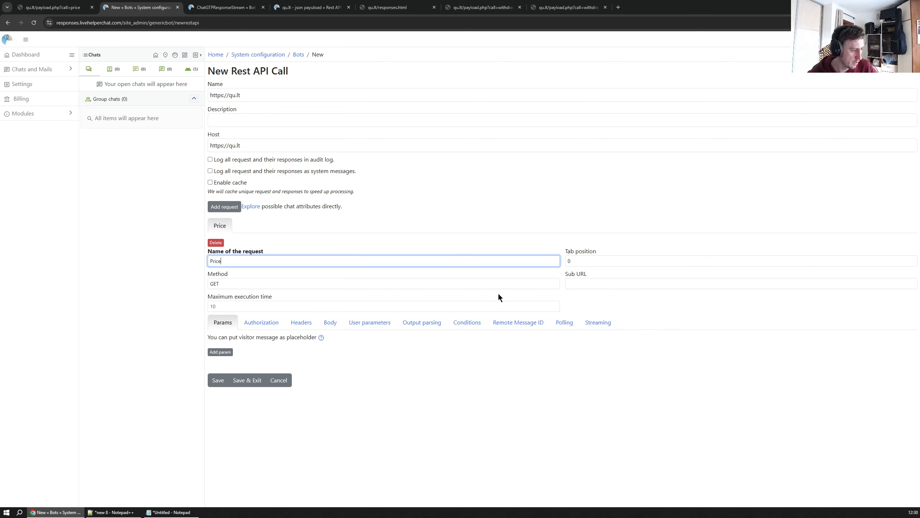
# Copy the path from the price payload page's address and set the request's Sub URL to /payload.php?call=price
pyautogui.hotkey('alt', 'Tab')
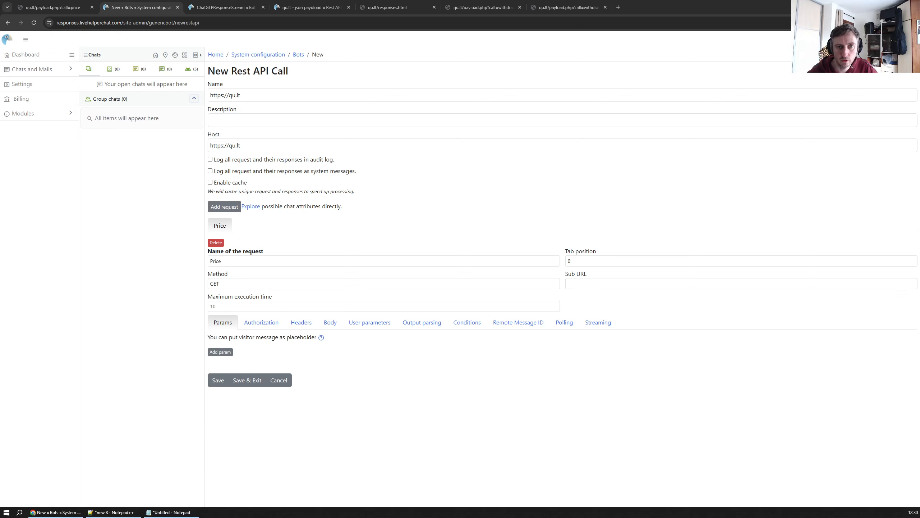
pyautogui.click(627, 279)
pyautogui.hotkey('ctrl', 'Tab')
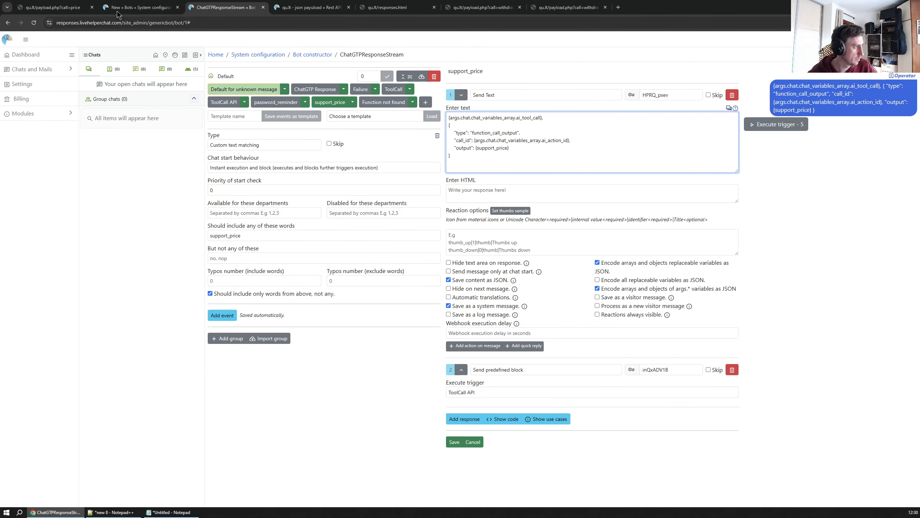
pyautogui.click(55, 8)
pyautogui.moveTo(137, 22); pyautogui.dragTo(84, 23)
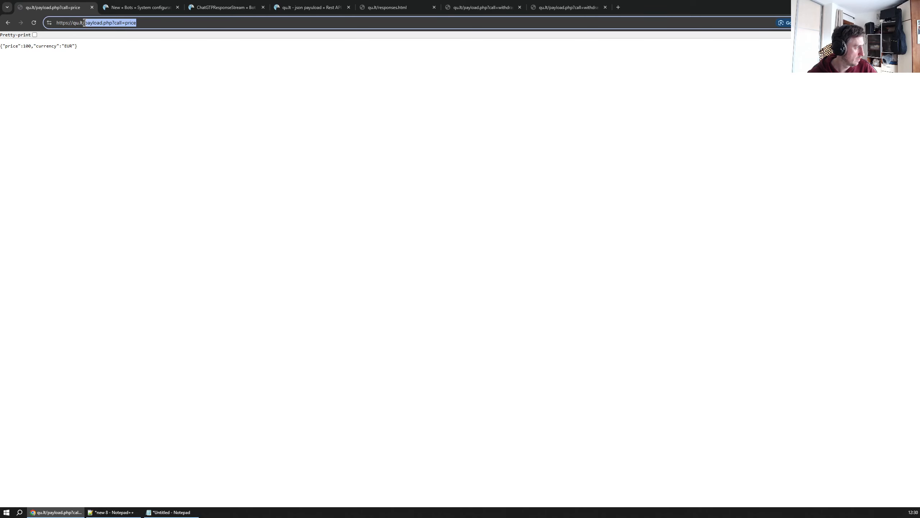
pyautogui.click(150, 8)
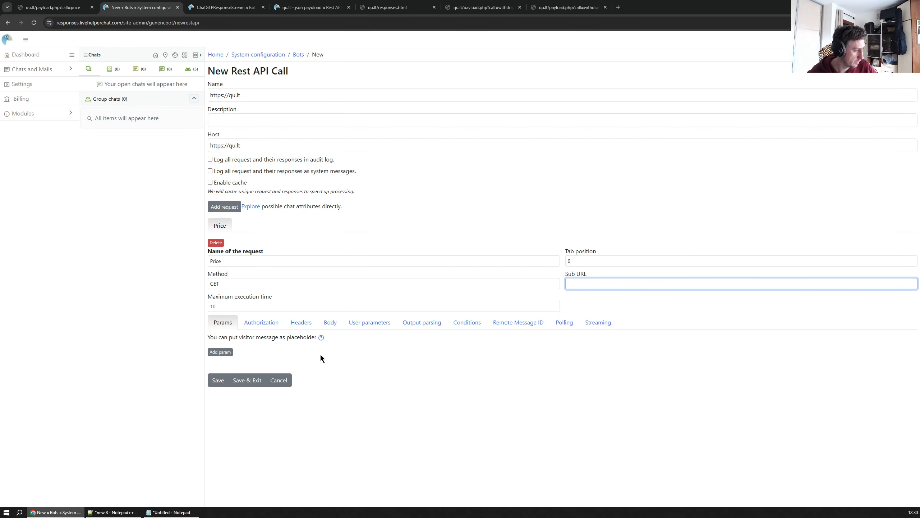
pyautogui.write('/payload.php?call=price')
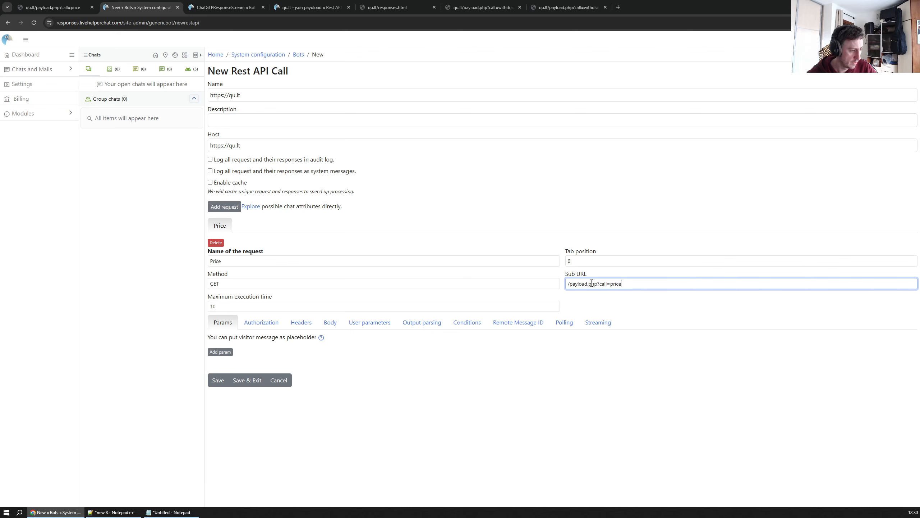
# Add an output parsing combination named Success with HTTP status code 200
pyautogui.click(421, 323)
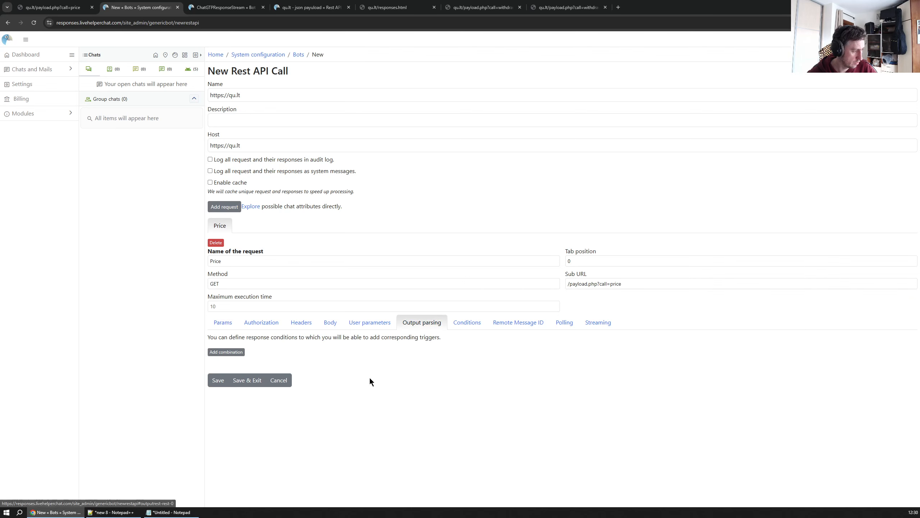
pyautogui.click(215, 352)
pyautogui.scroll(-3, 428, 374)
pyautogui.click(232, 299)
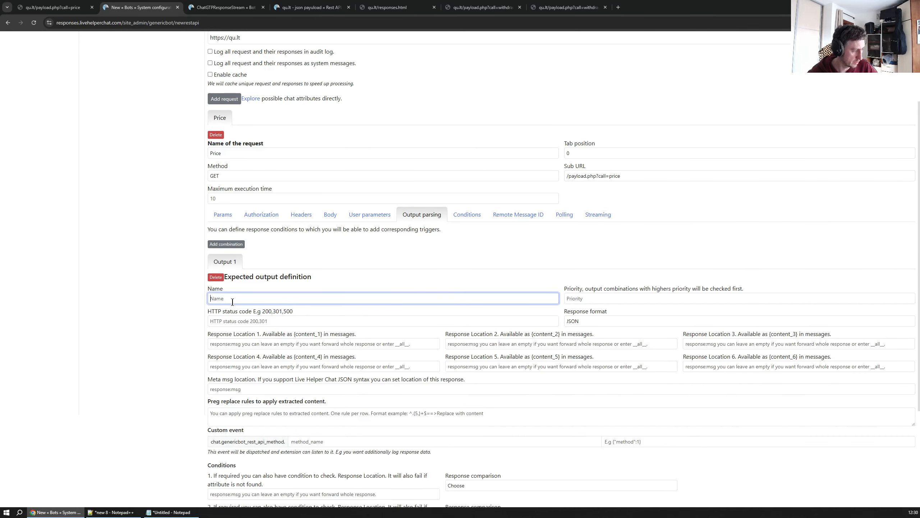
pyautogui.write('Success')
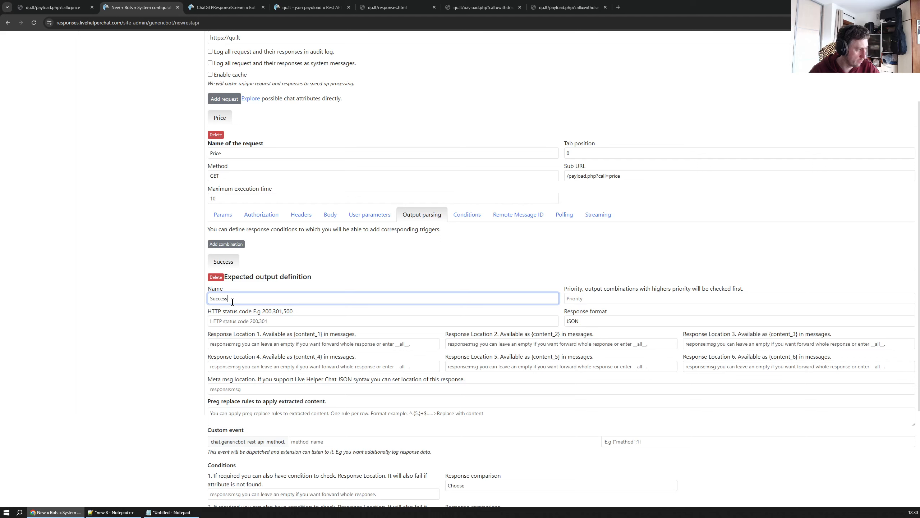
pyautogui.click(285, 321)
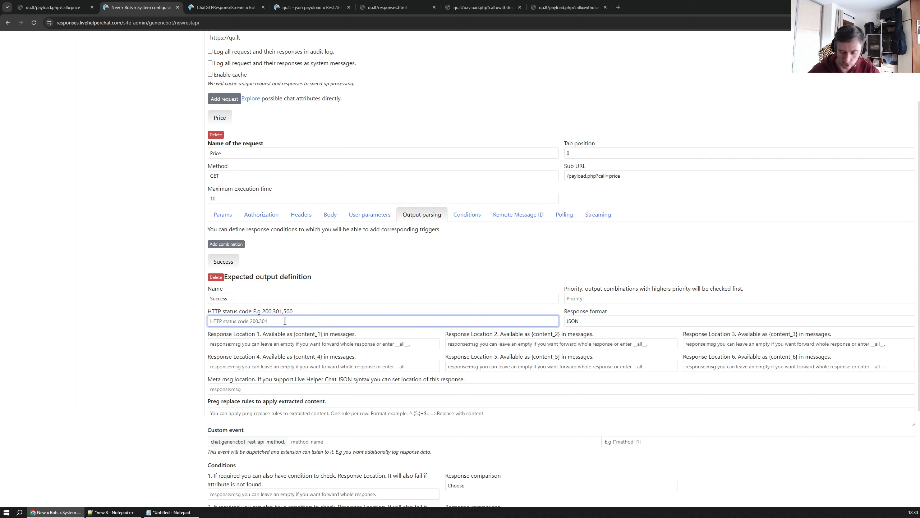
pyautogui.write('200')
# Set the combination's Response Location 1 to __all__ and save the Rest API call
pyautogui.click(333, 344)
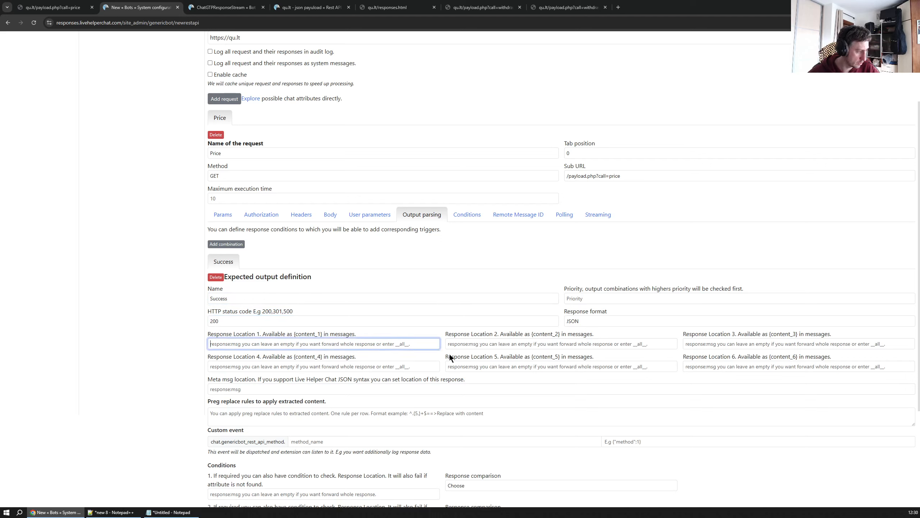
pyautogui.write('__')
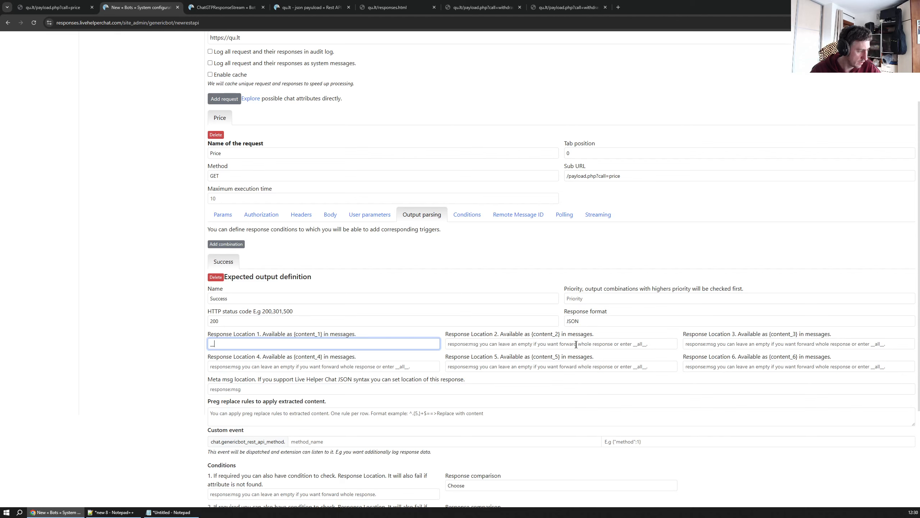
pyautogui.press('BackSpace')
pyautogui.press('BackSpace')
pyautogui.write('_')
pyautogui.scroll(-4, 594, 353)
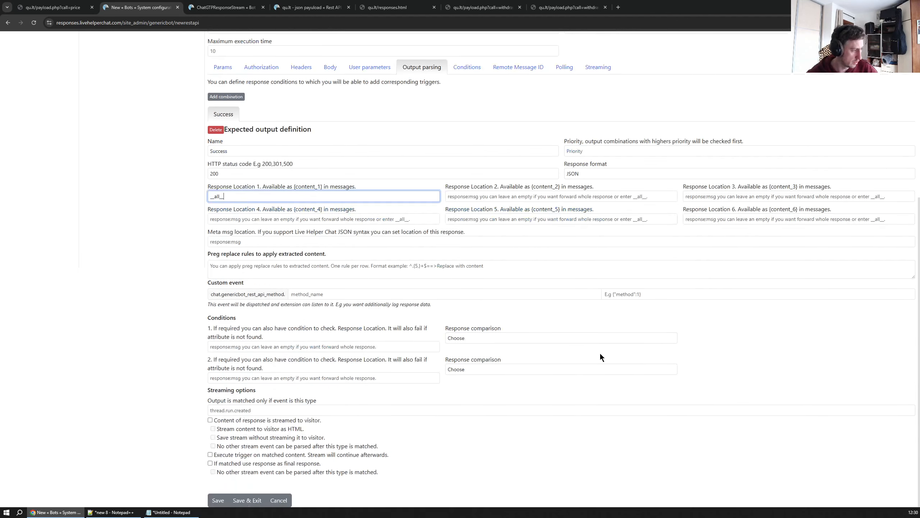
pyautogui.click(217, 500)
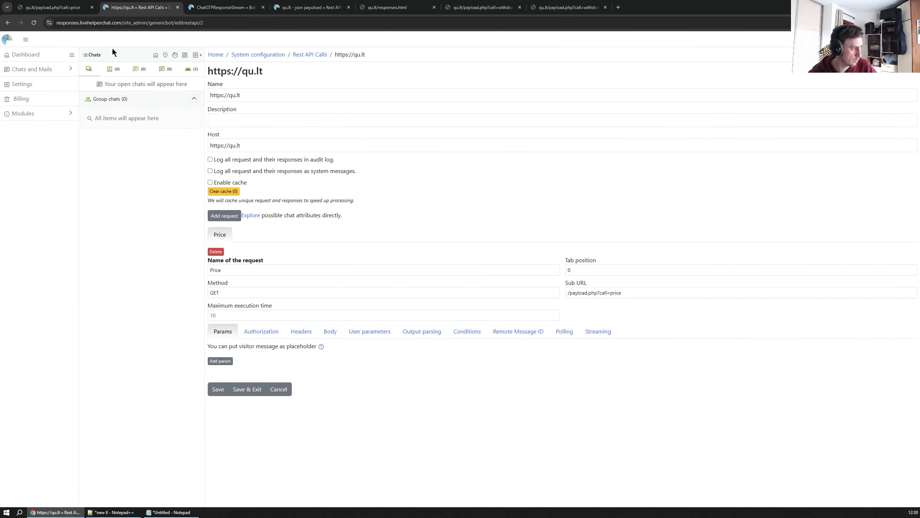
# Add a new trigger to the ChatGTPResponseStream bot
pyautogui.click(222, 10)
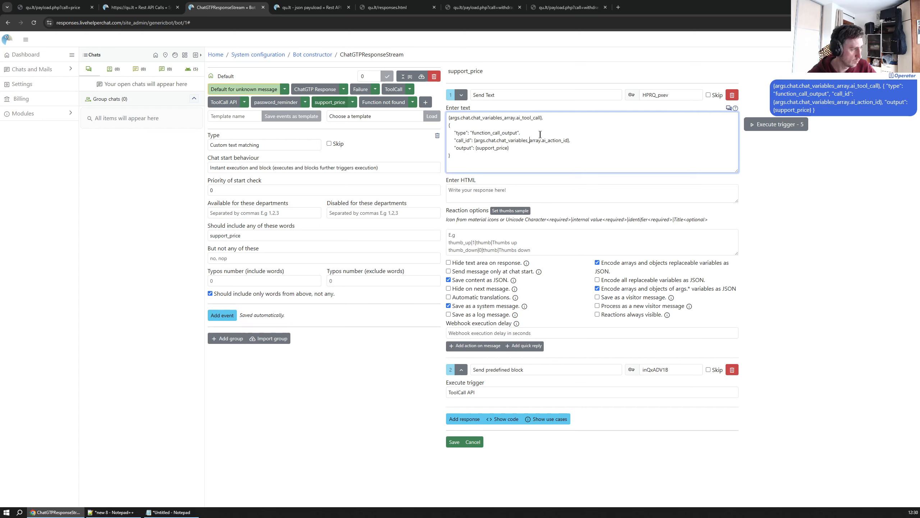
pyautogui.click(425, 103)
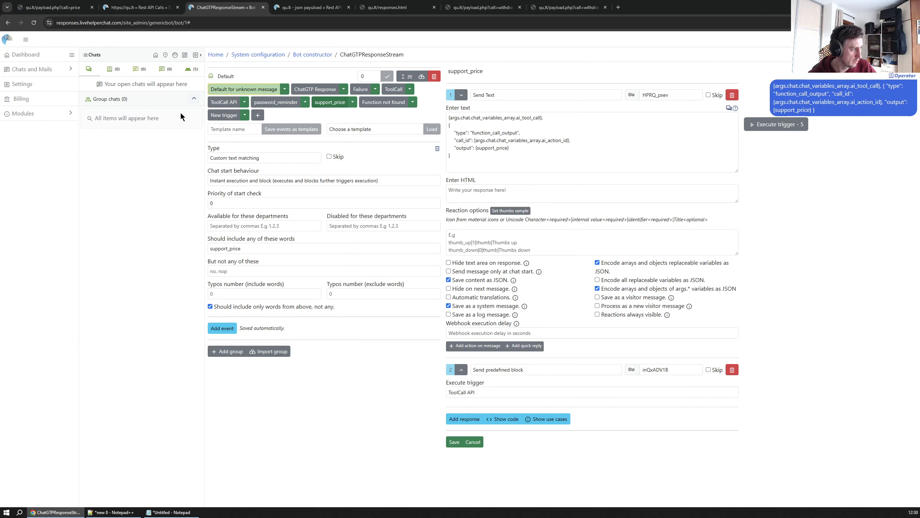
pyautogui.click(225, 116)
# Try renaming the support_price trigger to support_price_gpt
pyautogui.click(317, 102)
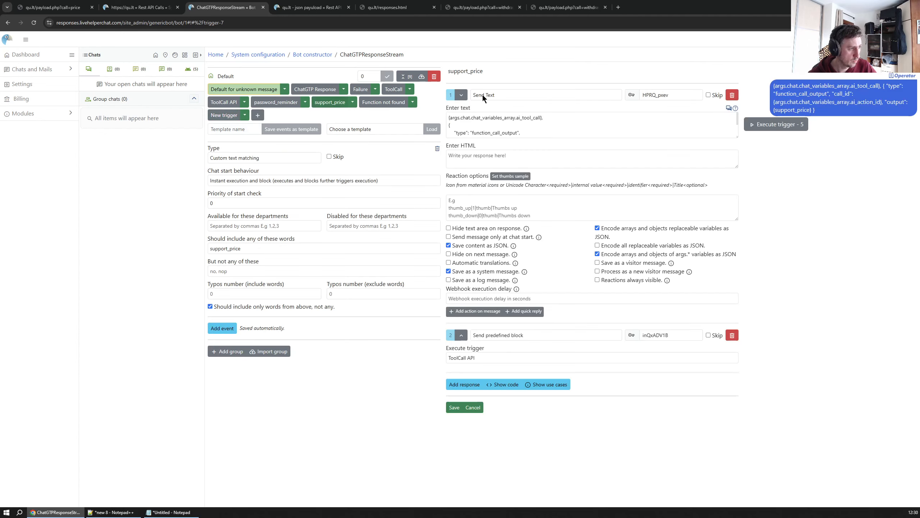
pyautogui.click(496, 69)
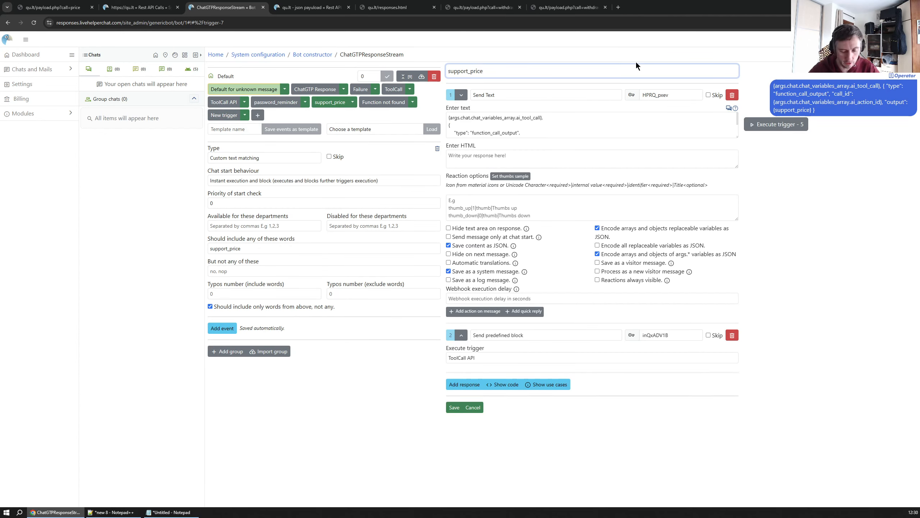
pyautogui.write('_gpt')
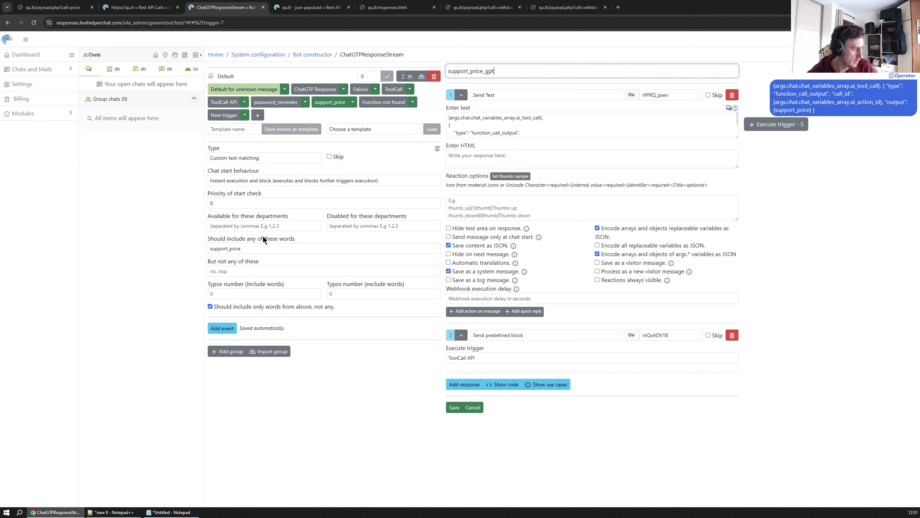
# Copy the support_price match word and delete the text-matching event from the support_price trigger
pyautogui.moveTo(264, 248); pyautogui.dragTo(131, 246)
pyautogui.hotkey('ctrl', 'c')
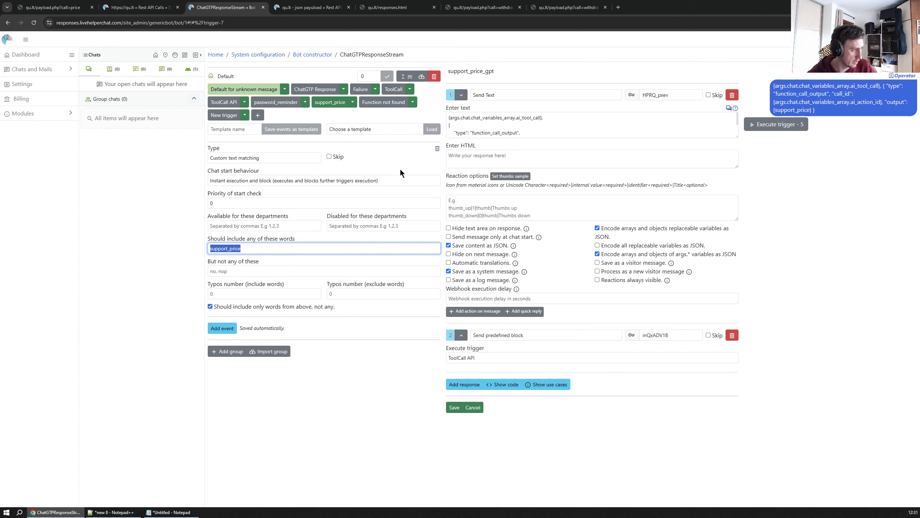
pyautogui.click(358, 357)
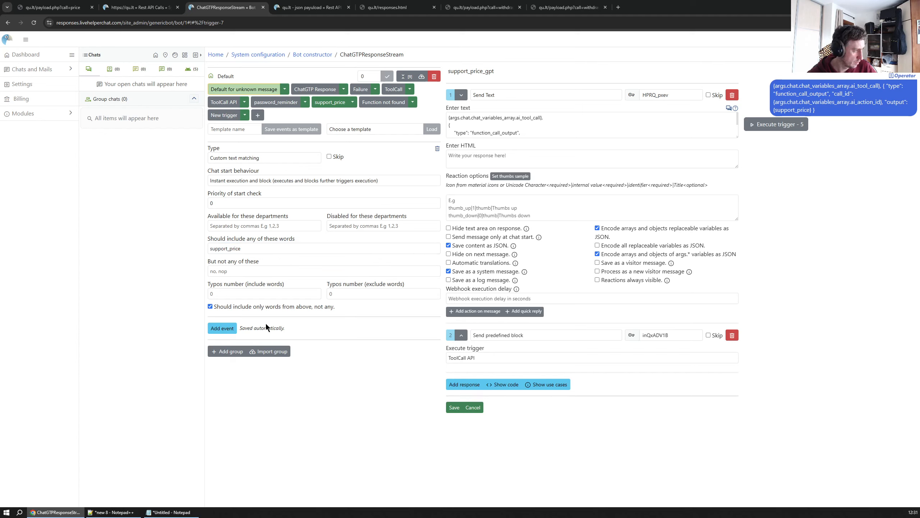
pyautogui.click(437, 148)
# Name the new trigger support_price and add a Send Text response to it
pyautogui.click(209, 115)
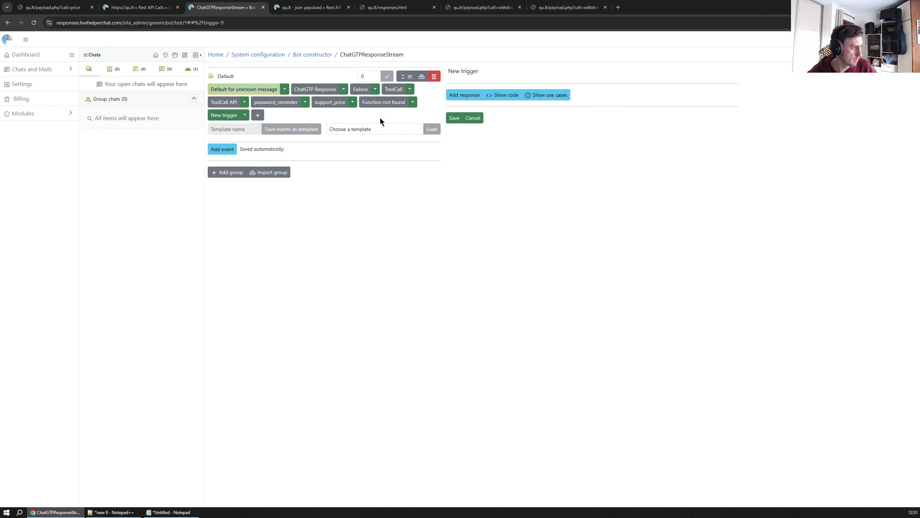
pyautogui.tripleClick(449, 74)
pyautogui.hotkey('ctrl', 'v')
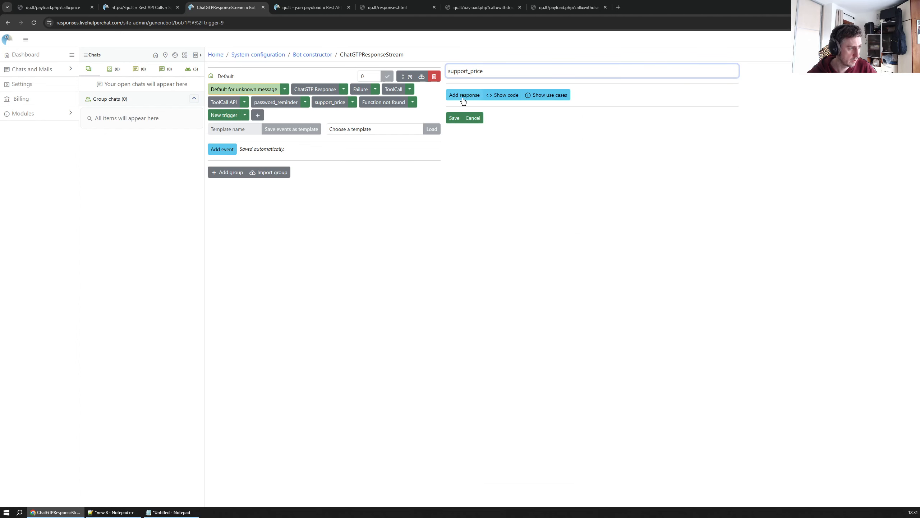
pyautogui.click(465, 95)
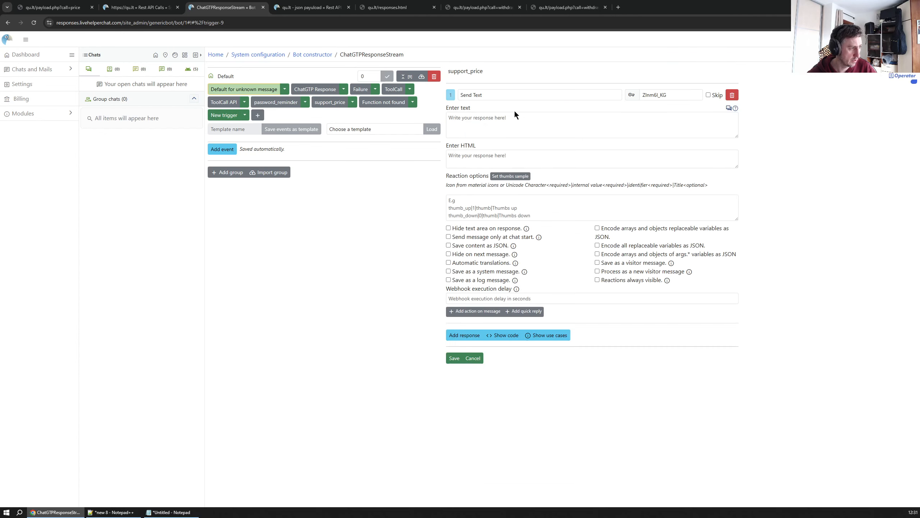
pyautogui.click(245, 116)
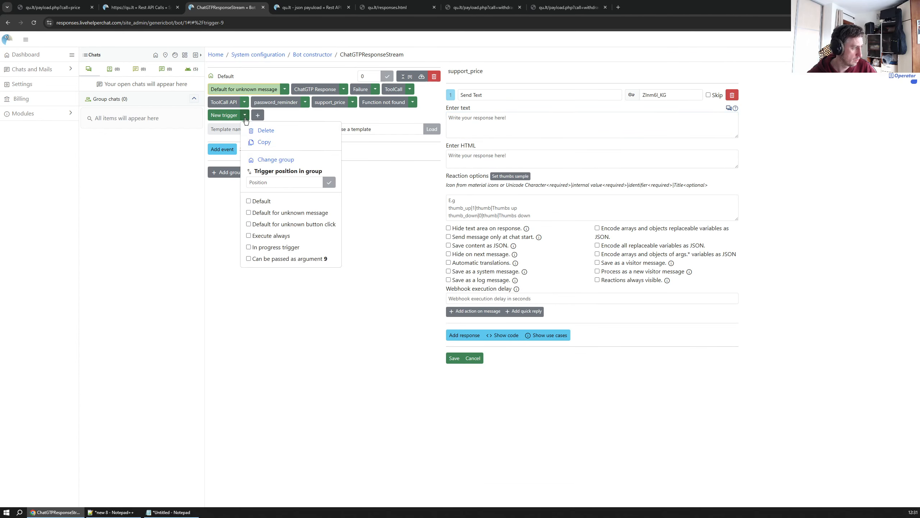
pyautogui.click(399, 244)
# Add an event to the new trigger with chat start behaviour set to Instant execution and block
pyautogui.click(221, 149)
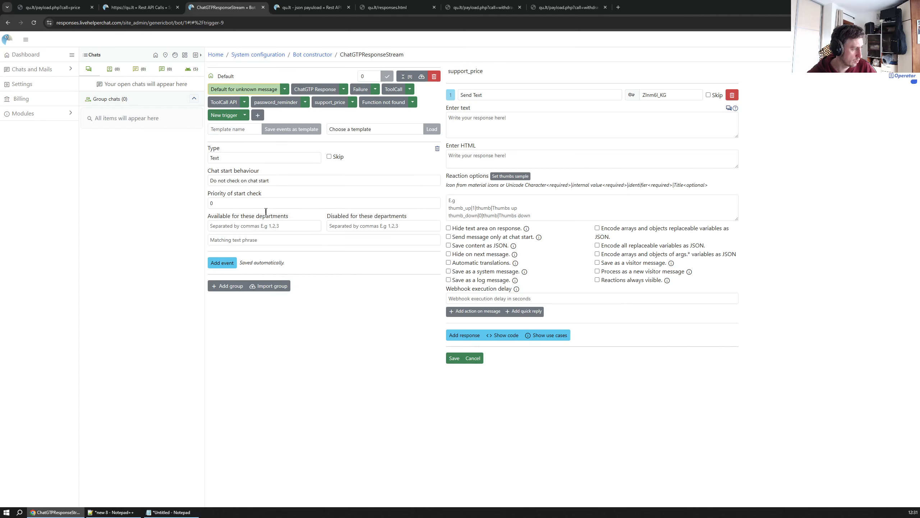
pyautogui.click(235, 180)
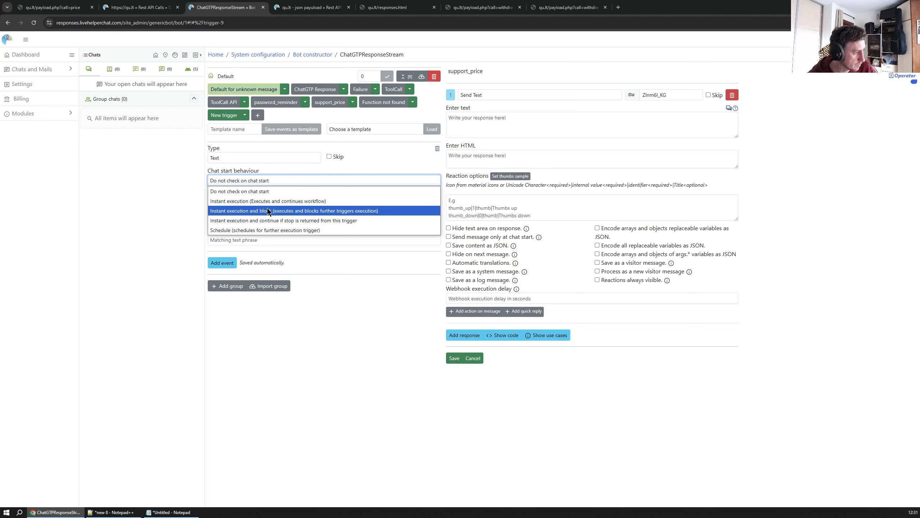
pyautogui.click(267, 210)
# Set the event type to Custom text matching with support_price as the word to include, and save the trigger
pyautogui.click(239, 160)
pyautogui.click(245, 191)
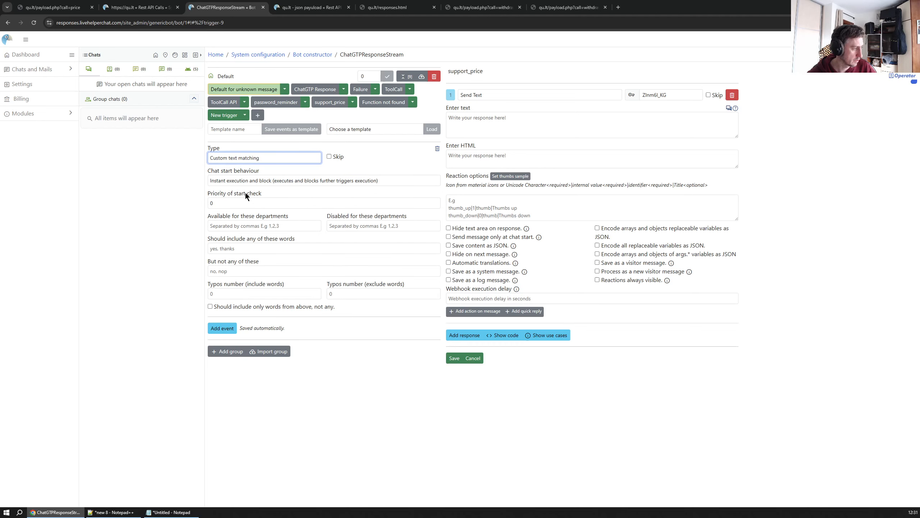
pyautogui.click(250, 248)
pyautogui.hotkey('ctrl', 'v')
pyautogui.doubleClick(246, 248)
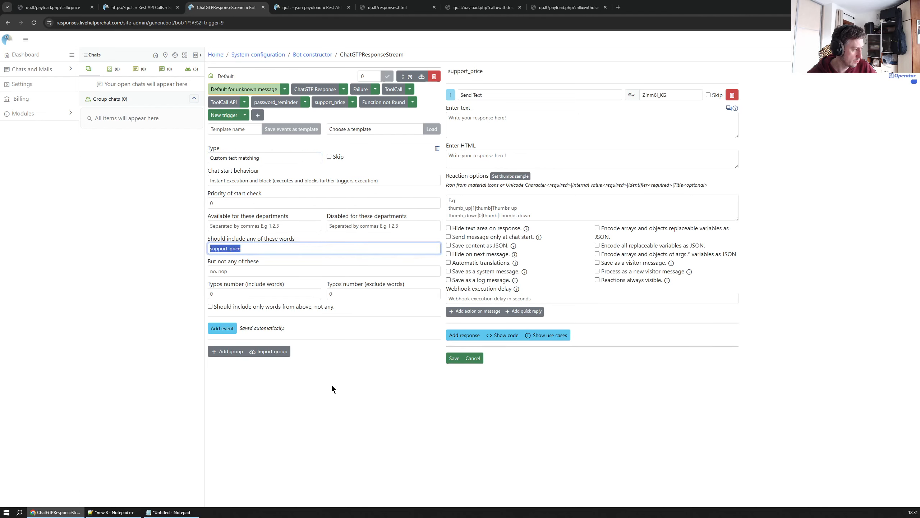
pyautogui.click(331, 385)
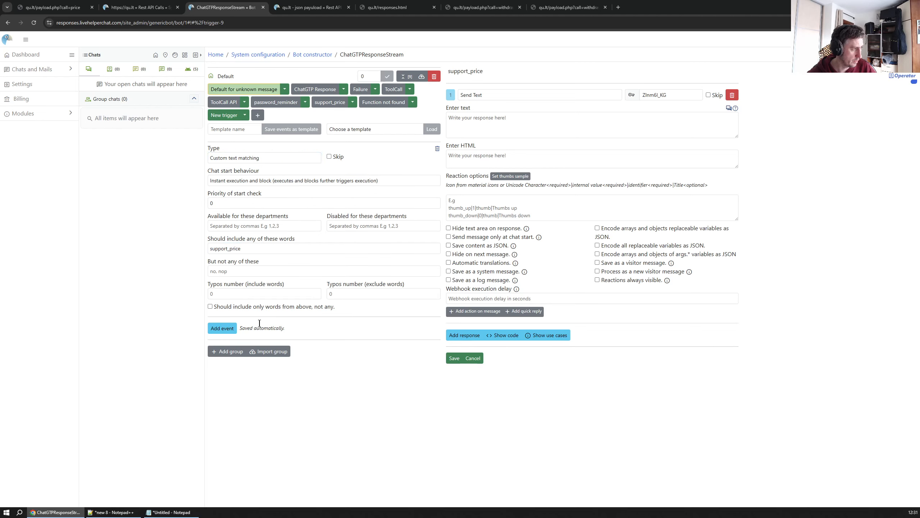
pyautogui.click(450, 357)
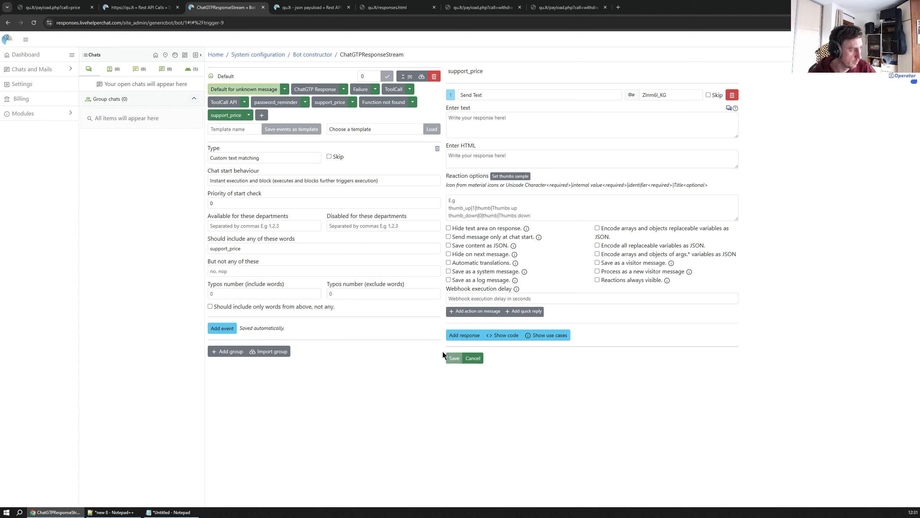
# Rename the original support_price trigger to support_price_gpt and save it
pyautogui.click(330, 102)
pyautogui.click(501, 72)
pyautogui.write('_gpt')
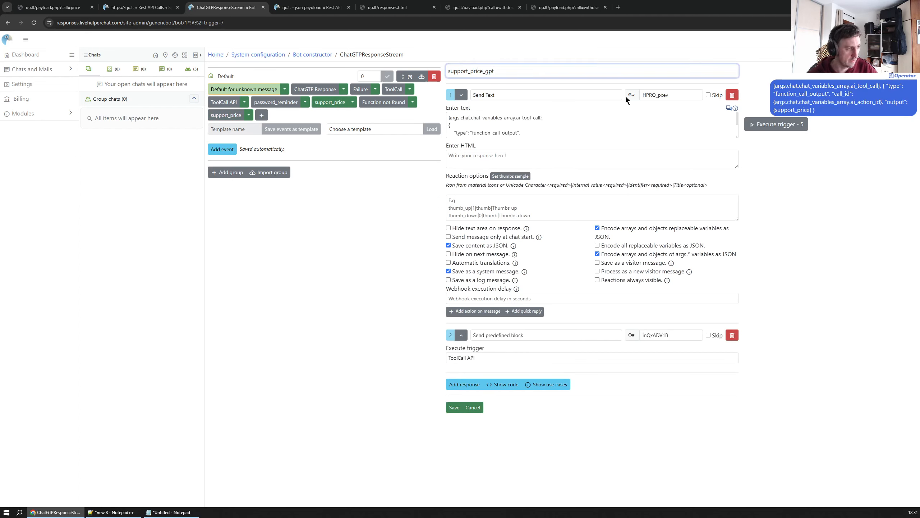
pyautogui.click(455, 407)
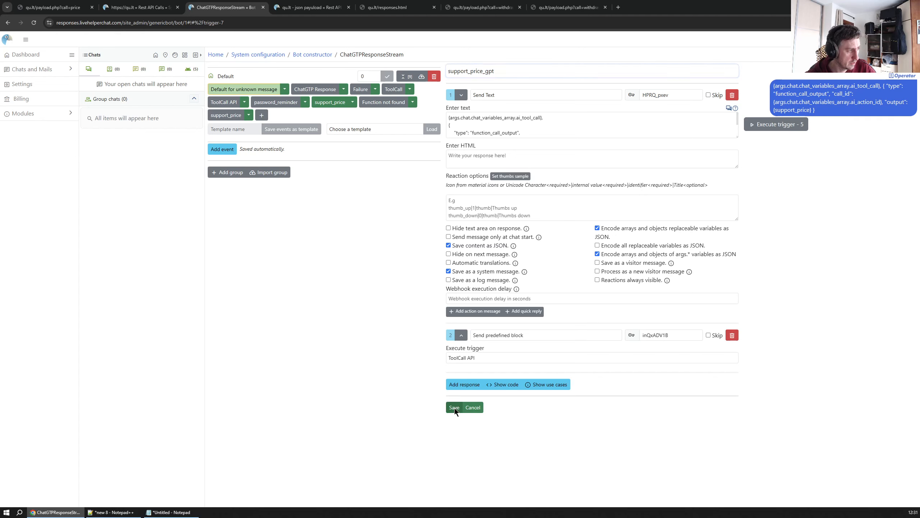
pyautogui.click(231, 114)
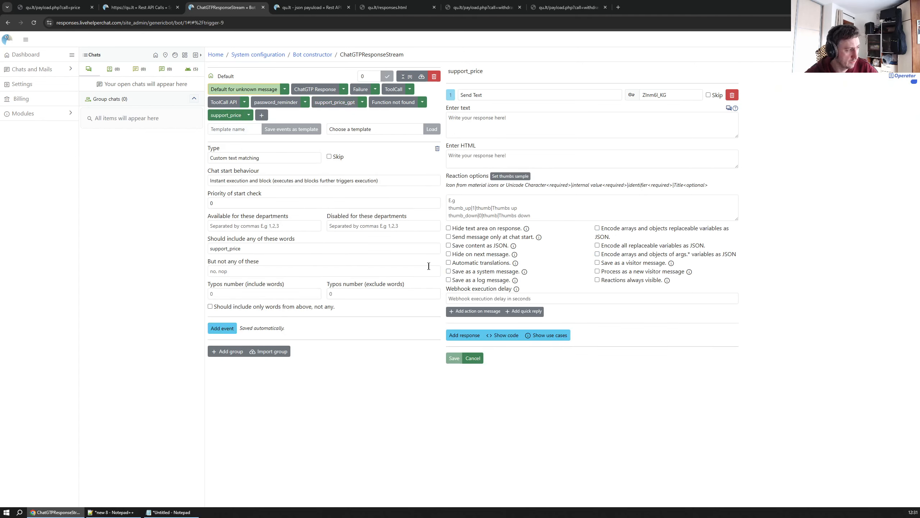
pyautogui.click(582, 91)
pyautogui.scroll(-4, 531, 170)
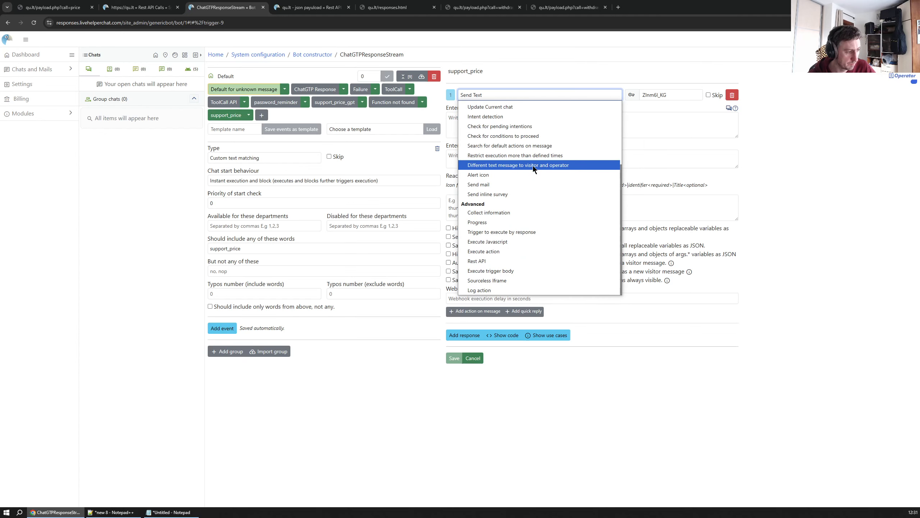
pyautogui.click(487, 261)
pyautogui.click(506, 116)
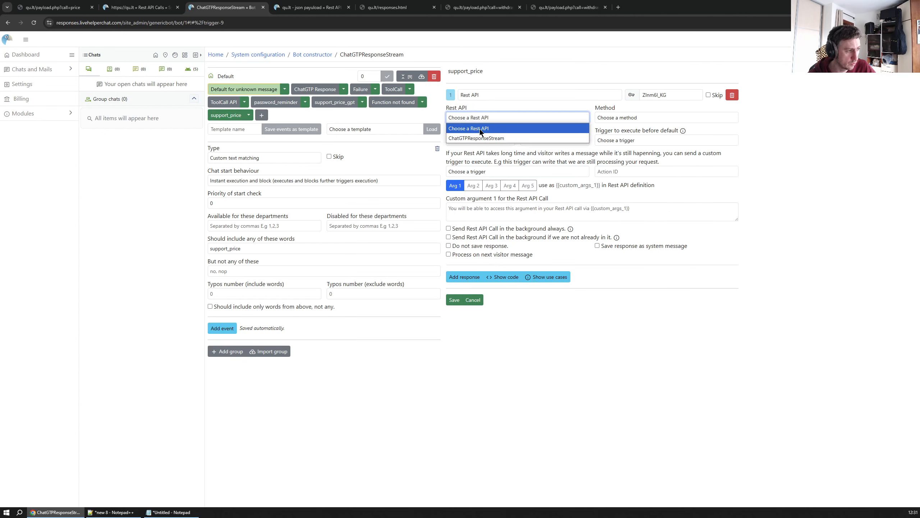
# Save the qu.lt Rest API definition and reload the bot constructor page
pyautogui.click(43, 9)
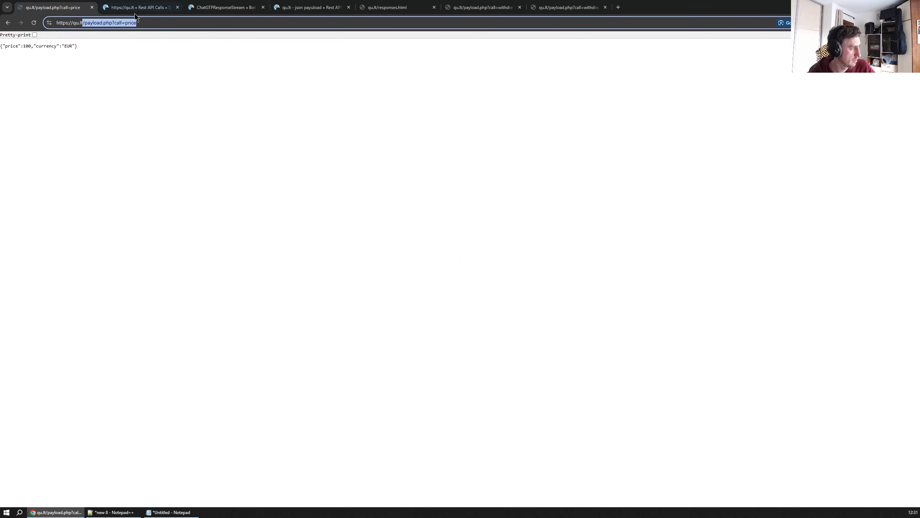
pyautogui.click(141, 8)
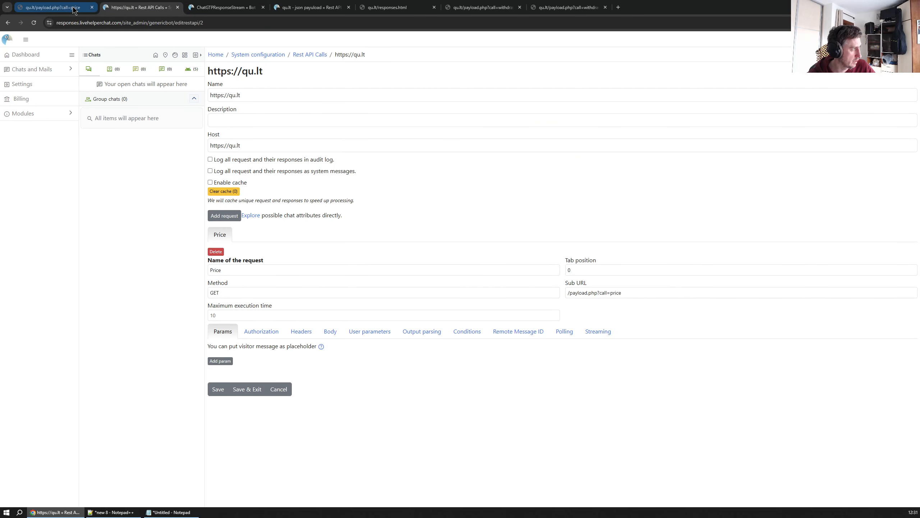
pyautogui.click(220, 388)
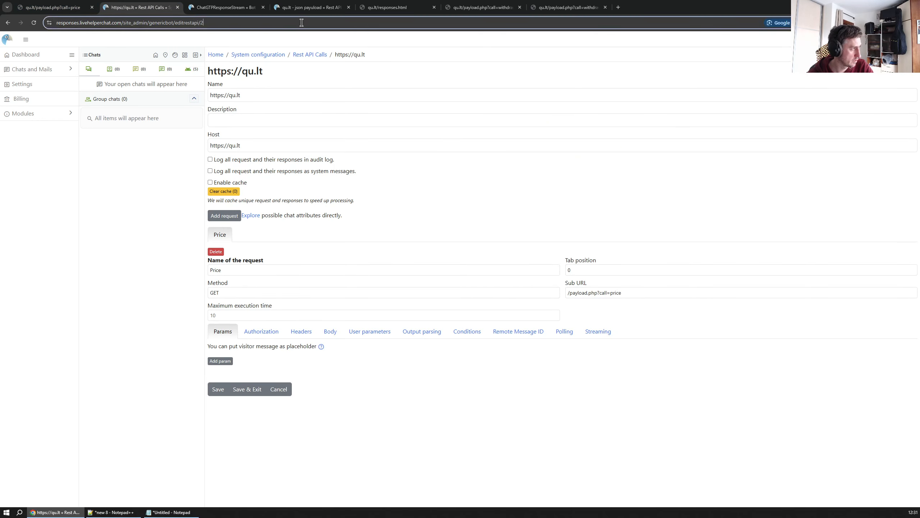
pyautogui.click(57, 7)
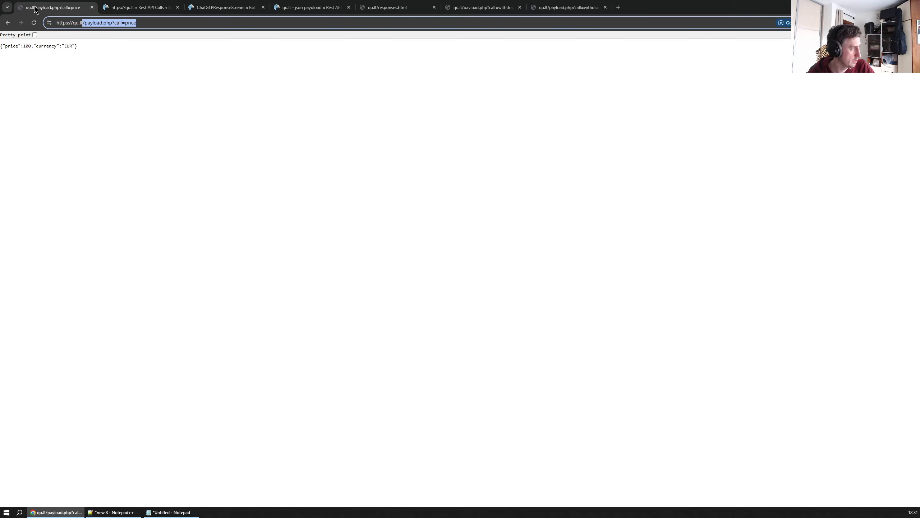
pyautogui.click(214, 10)
pyautogui.click(654, 348)
pyautogui.press('F5')
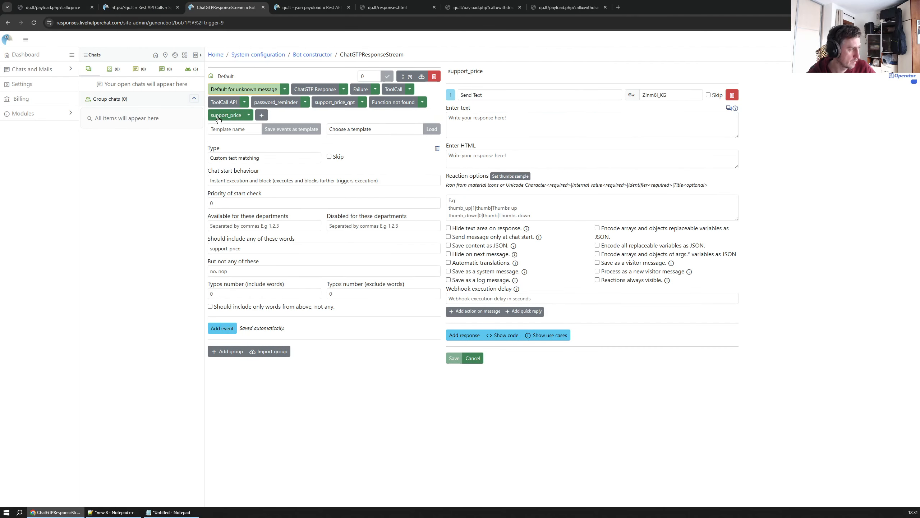
pyautogui.click(483, 95)
pyautogui.scroll(-3, 491, 258)
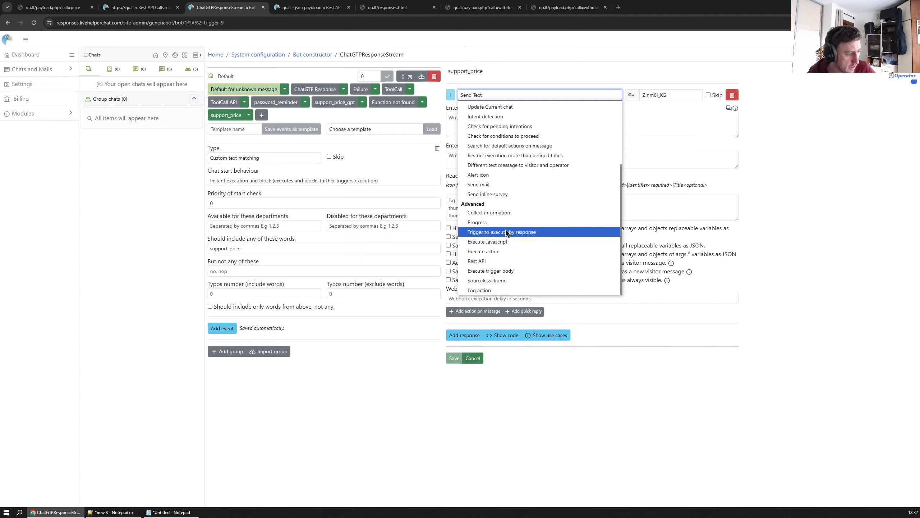
pyautogui.click(486, 260)
pyautogui.click(493, 115)
pyautogui.click(486, 138)
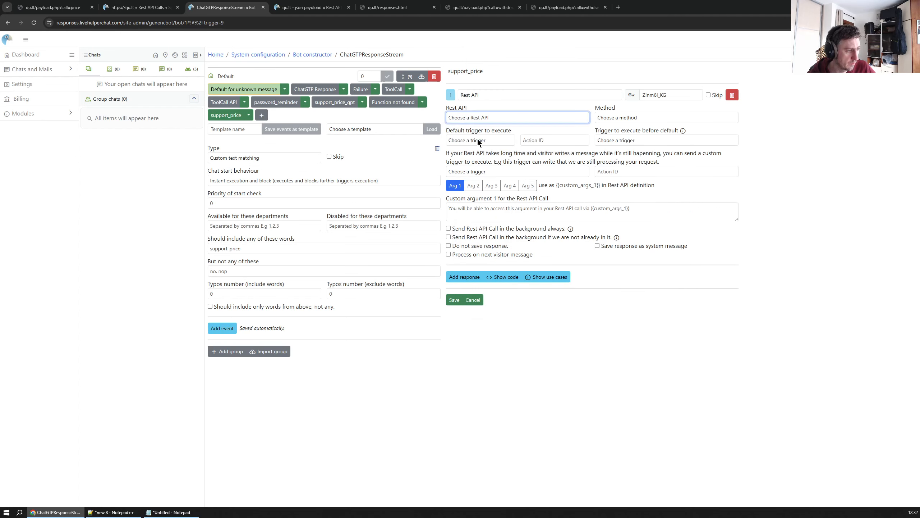
pyautogui.click(637, 117)
pyautogui.click(607, 137)
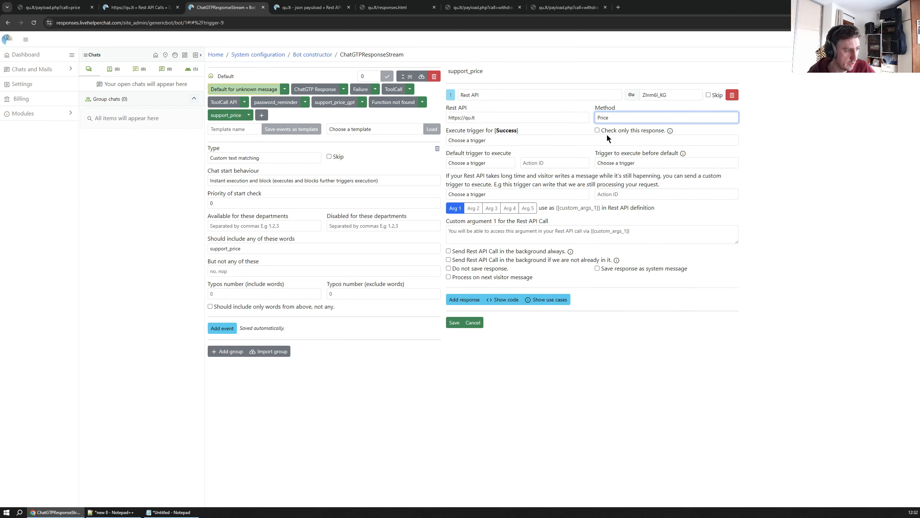
# Set the trigger executed on success to support_price_gpt
pyautogui.click(488, 140)
pyautogui.click(488, 139)
pyautogui.click(489, 139)
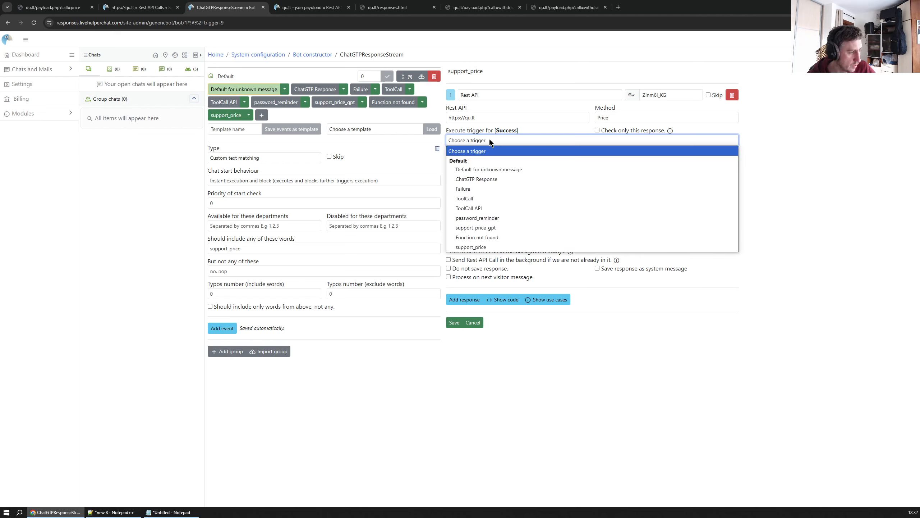
pyautogui.click(483, 247)
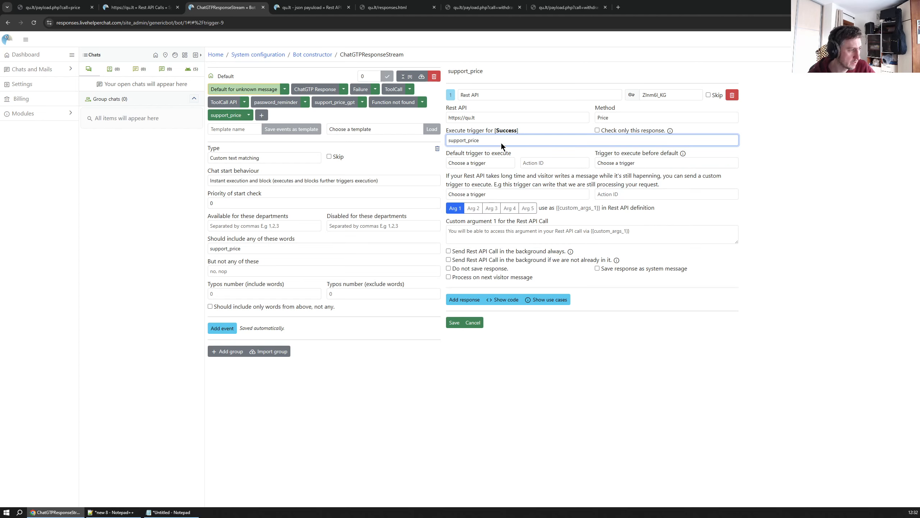
pyautogui.click(497, 139)
pyautogui.click(491, 226)
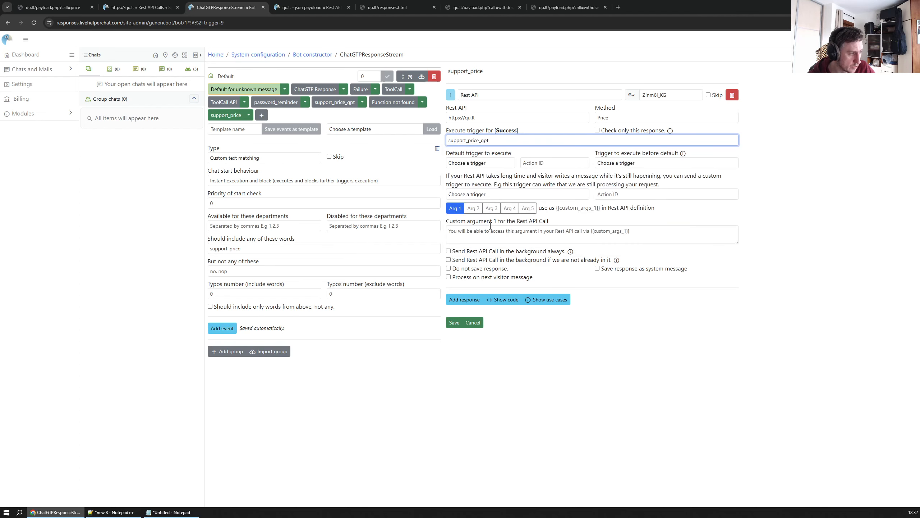
# Save the Rest API response with Do not save response enabled
pyautogui.click(454, 323)
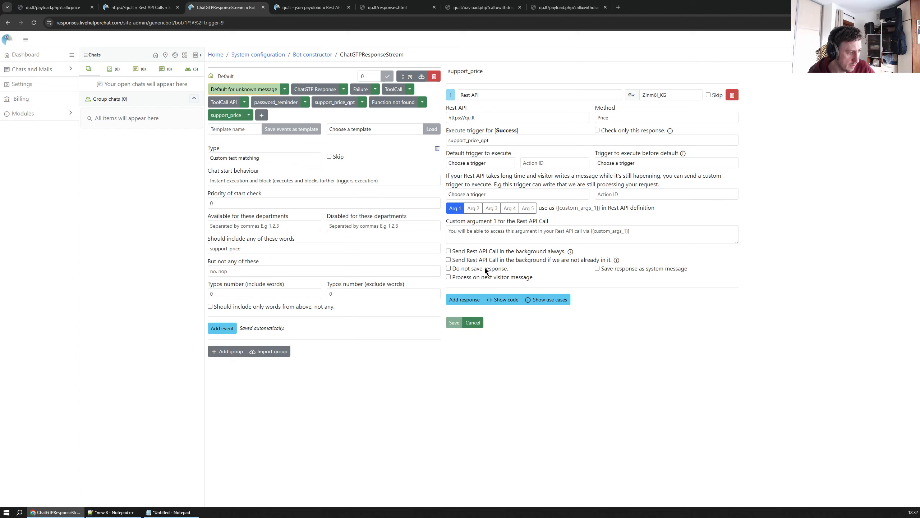
pyautogui.click(456, 270)
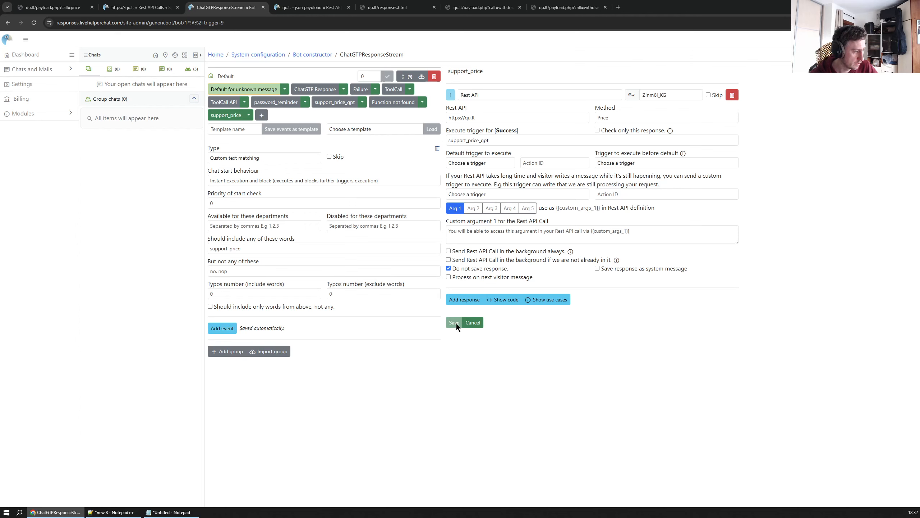
# Enable logging all requests and responses as system messages on the qu.lt Rest API and save it
pyautogui.moveTo(229, 7); pyautogui.dragTo(55, 7)
pyautogui.click(138, 7)
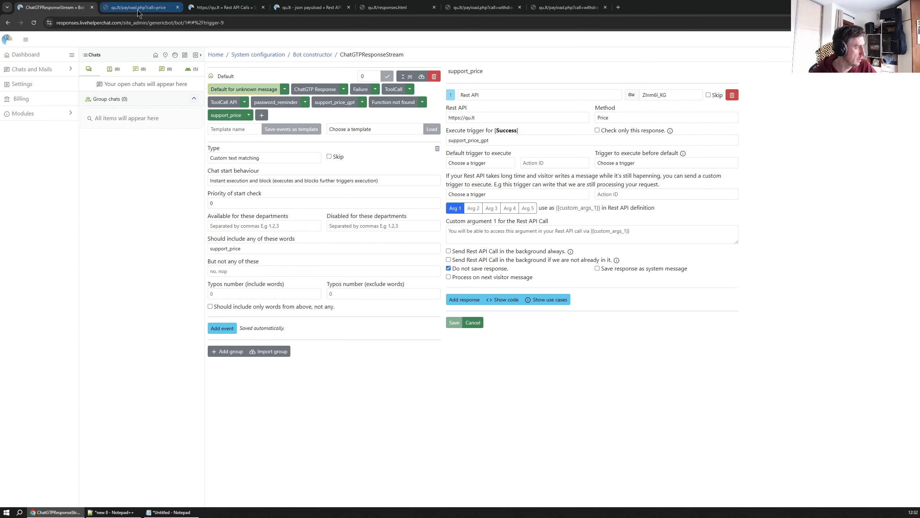
pyautogui.click(218, 8)
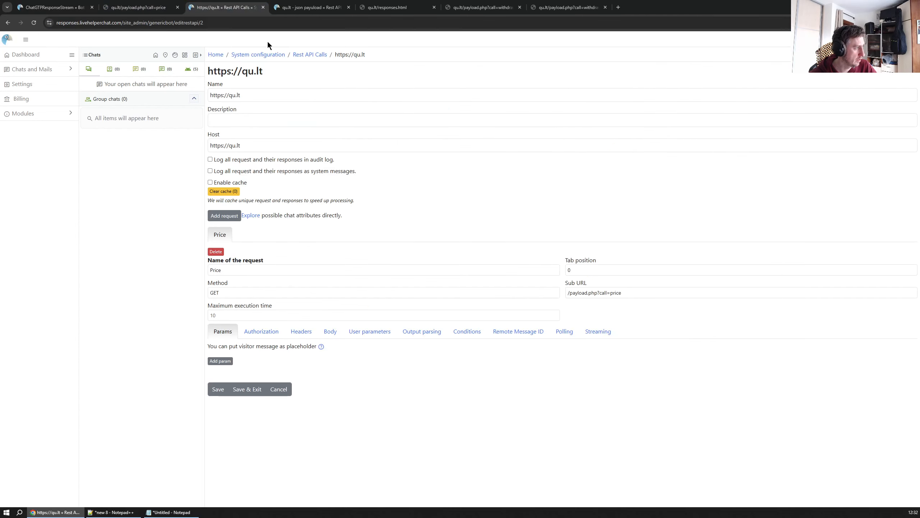
pyautogui.click(278, 171)
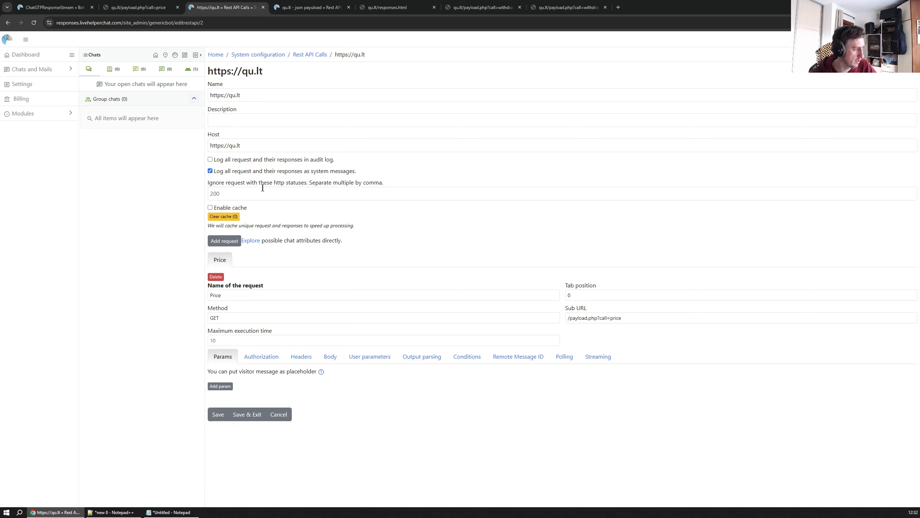
pyautogui.click(219, 414)
# In the support_price_gpt trigger's text, replace the output placeholder with {content_1}
pyautogui.click(55, 10)
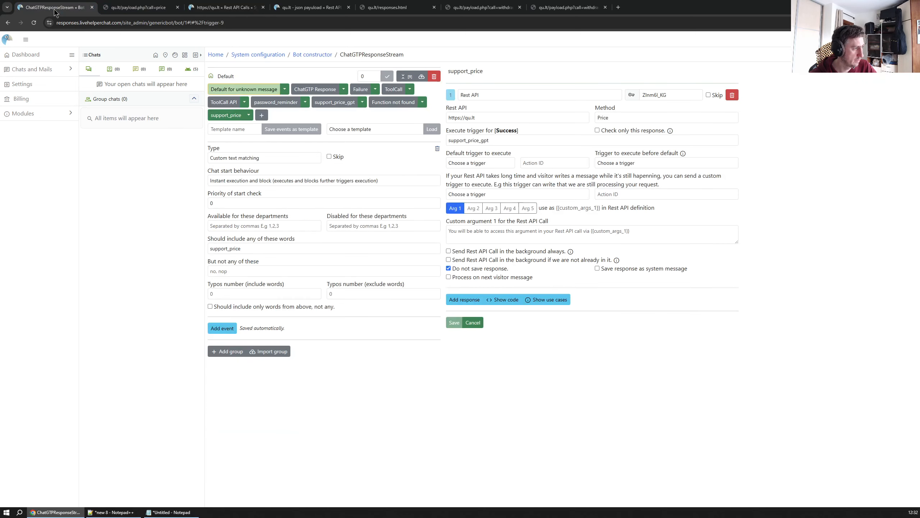
pyautogui.click(330, 105)
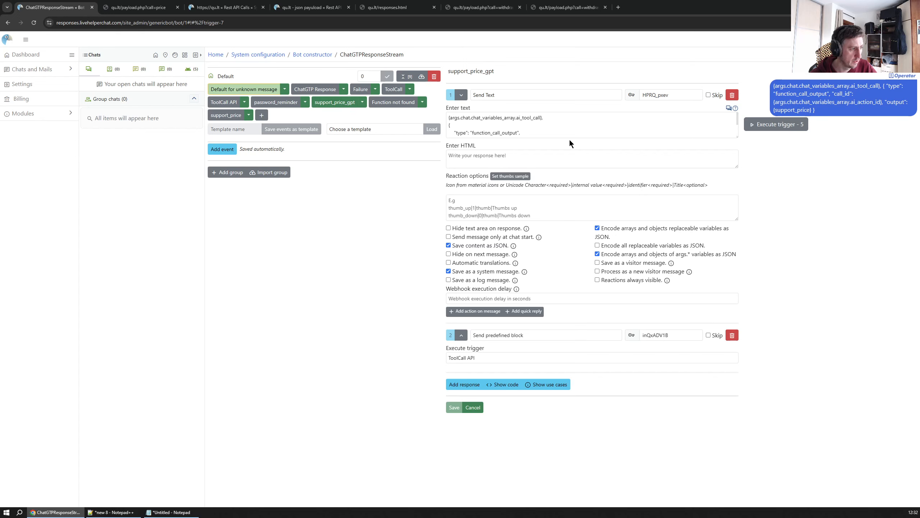
pyautogui.moveTo(737, 136); pyautogui.dragTo(736, 223)
pyautogui.doubleClick(482, 148)
pyautogui.write('content_')
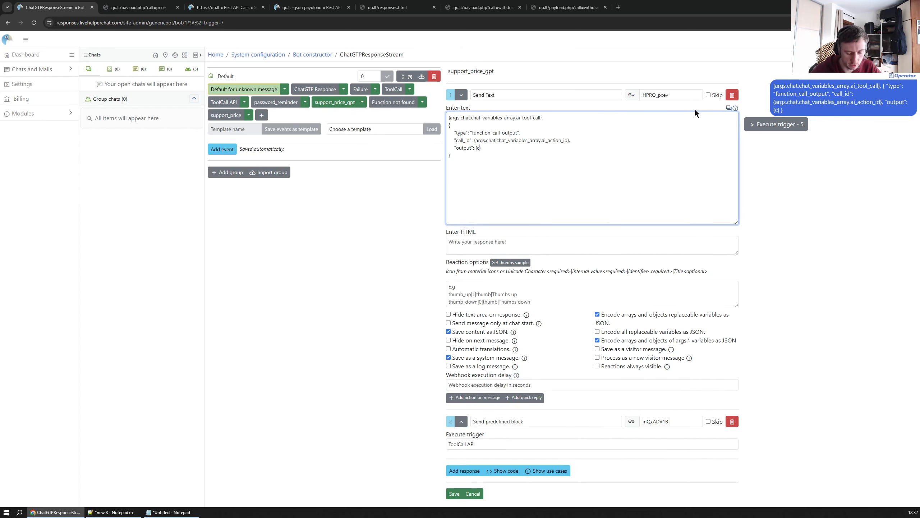
pyautogui.write('1')
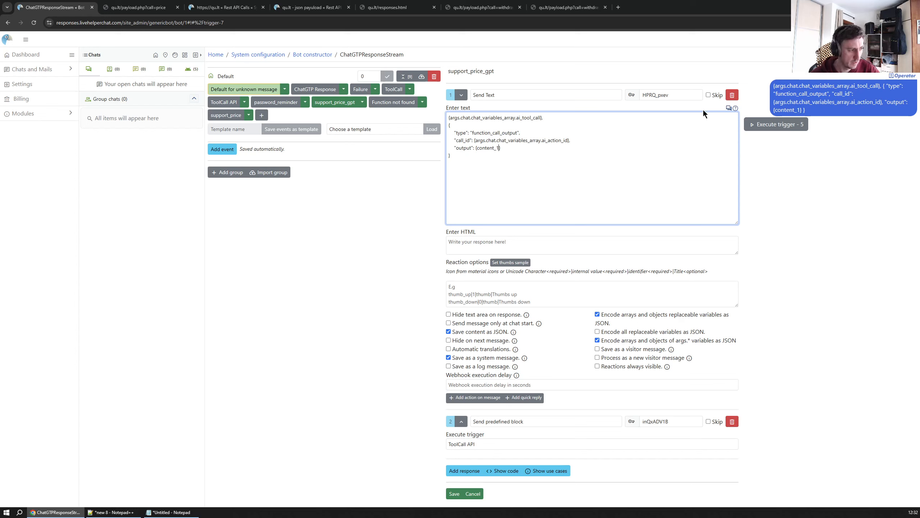
pyautogui.moveTo(471, 147); pyautogui.dragTo(470, 147)
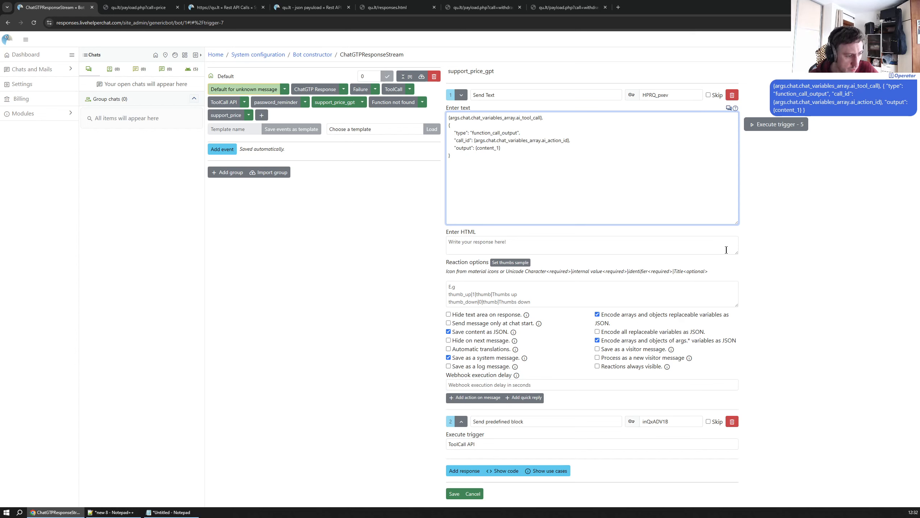
# Using the usage help, change the output to json_{content_1} and save the support_price_gpt trigger
pyautogui.click(729, 108)
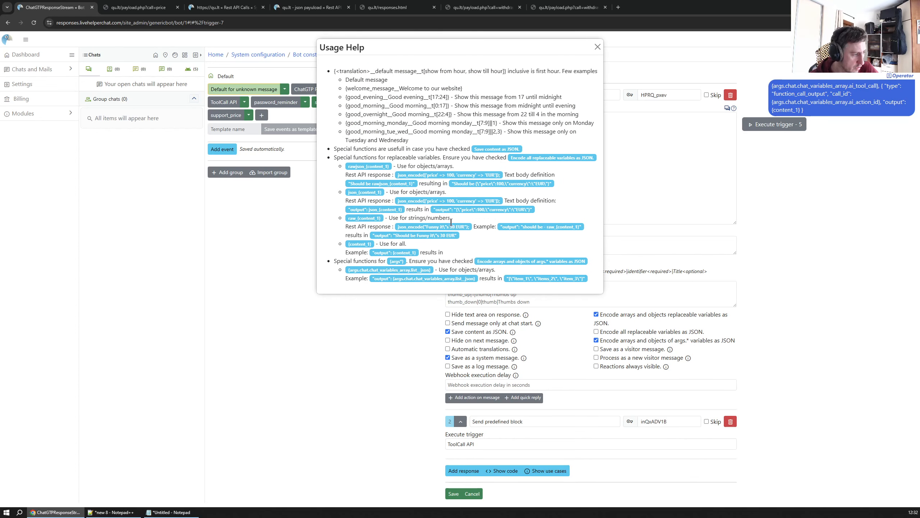
pyautogui.moveTo(398, 202); pyautogui.dragTo(501, 202)
pyautogui.click(491, 210)
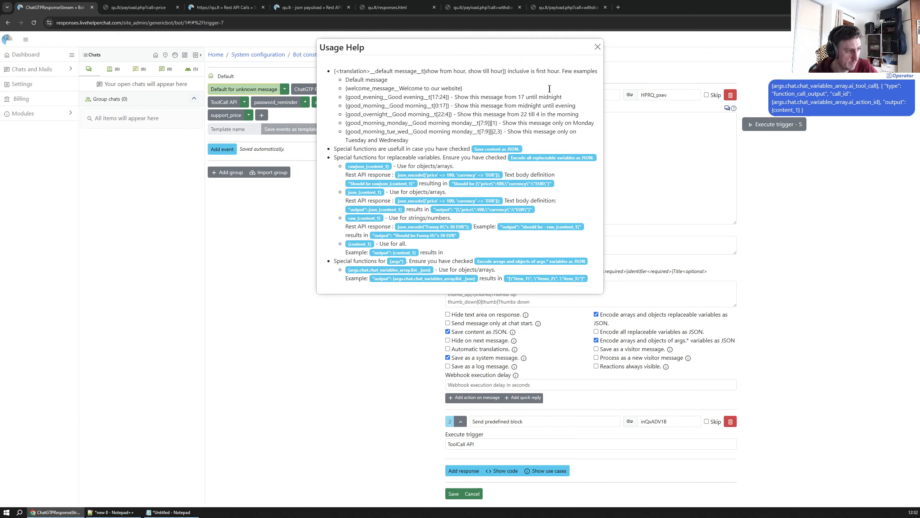
pyautogui.moveTo(533, 49); pyautogui.dragTo(307, 46)
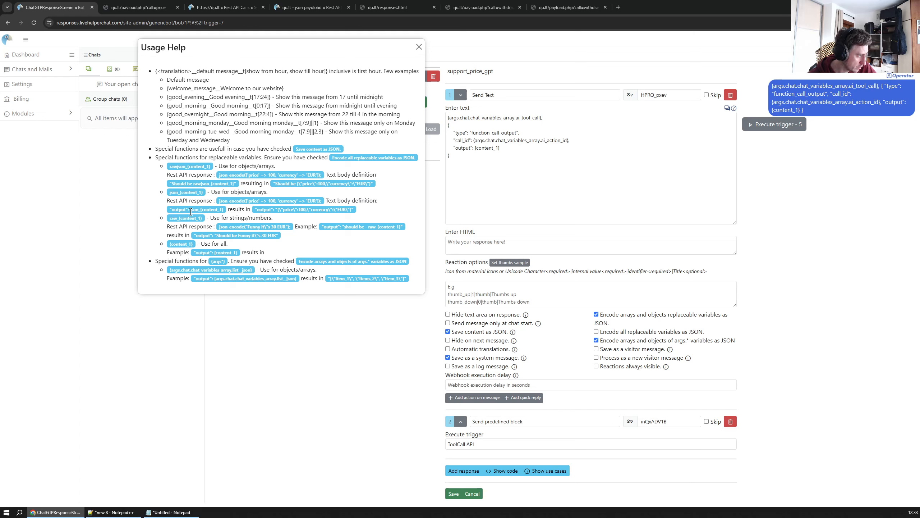
pyautogui.moveTo(190, 209); pyautogui.dragTo(199, 209)
pyautogui.hotkey('ctrl', 'c')
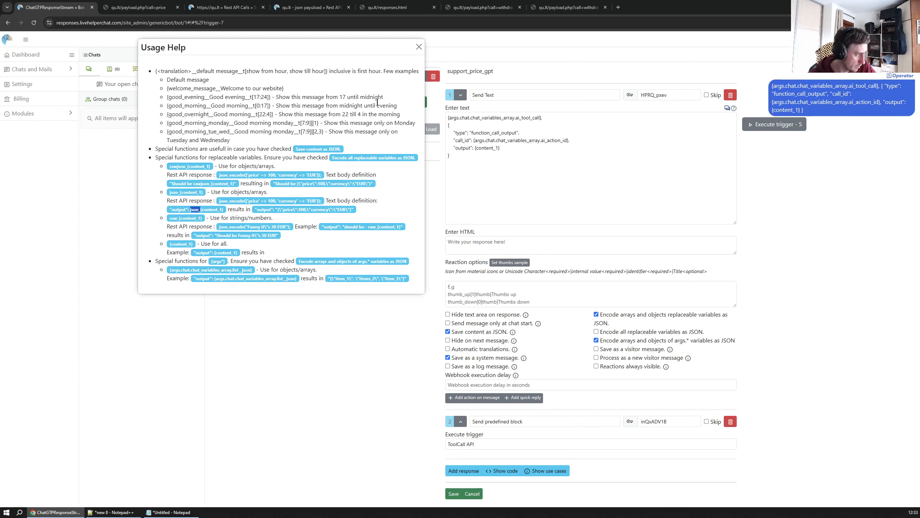
pyautogui.click(419, 47)
pyautogui.click(475, 148)
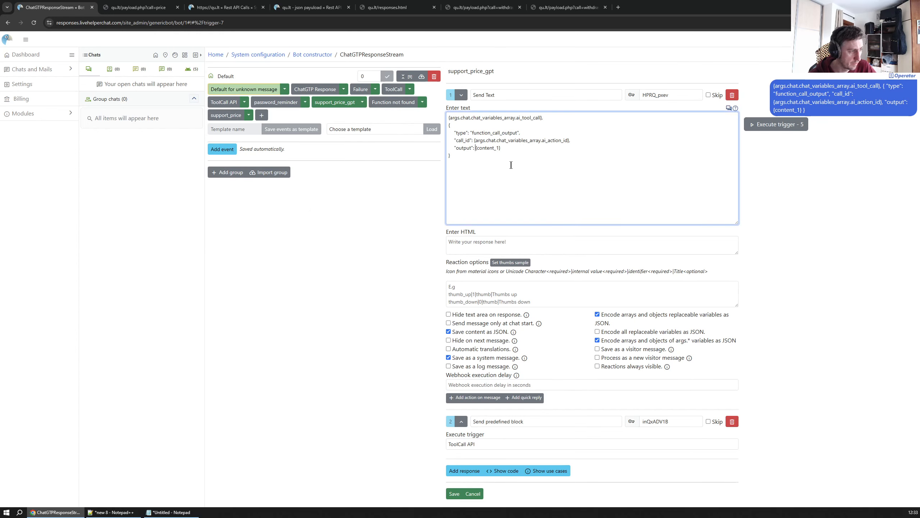
pyautogui.hotkey('ctrl', 'v')
pyautogui.click(520, 149)
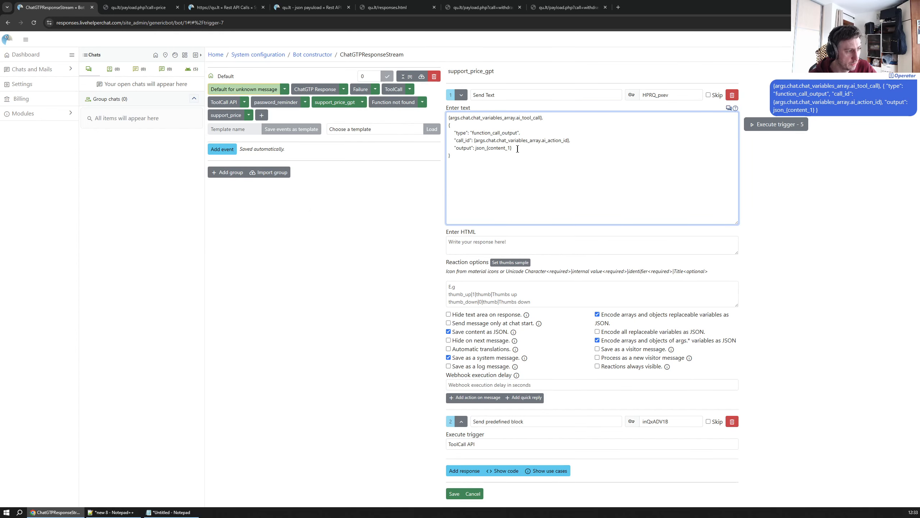
pyautogui.click(454, 493)
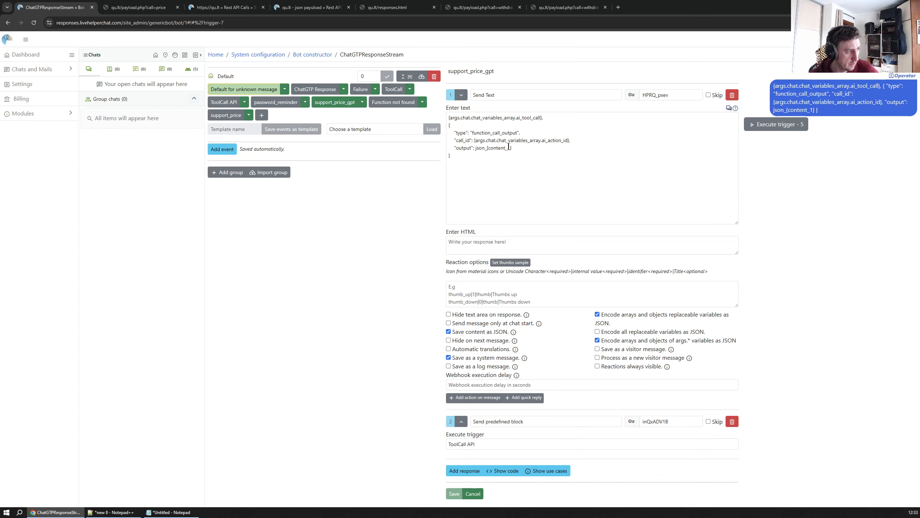
# Close the previous chat on the responses test page and ask the widget "What is paid support price"
pyautogui.click(227, 117)
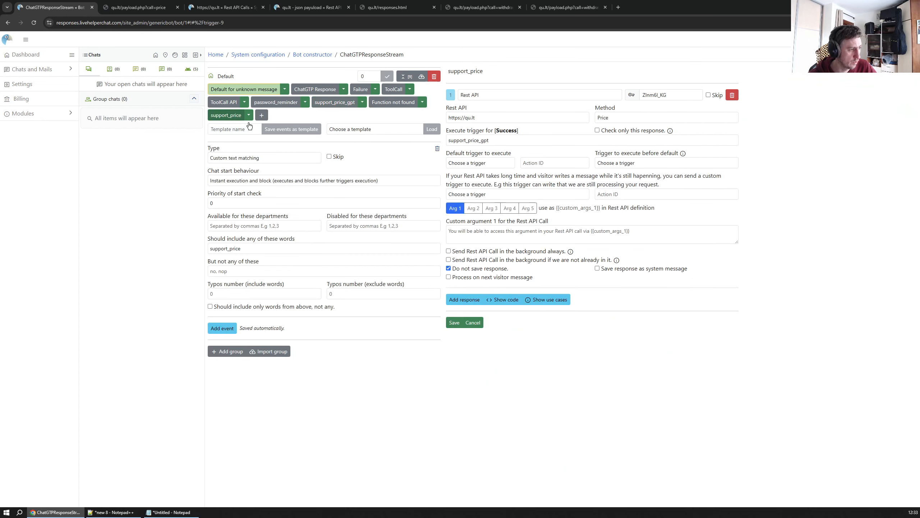
pyautogui.click(337, 103)
pyautogui.click(142, 8)
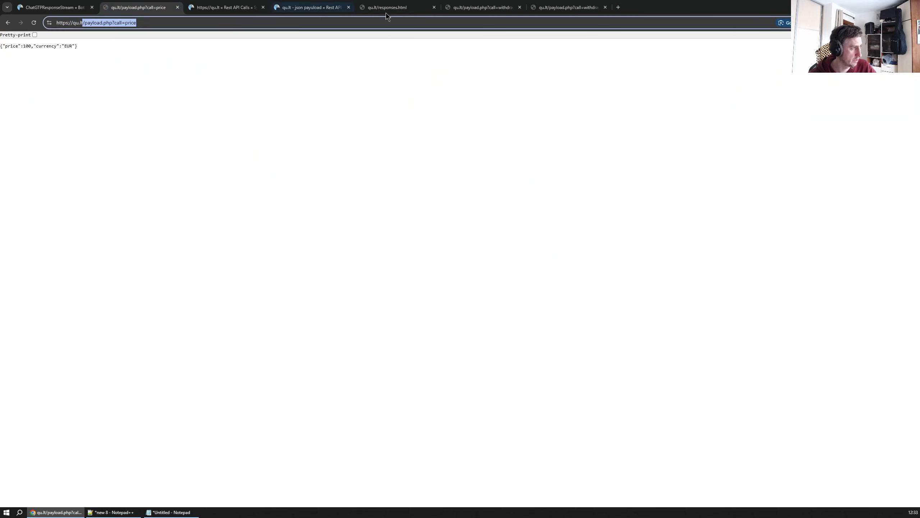
pyautogui.click(400, 9)
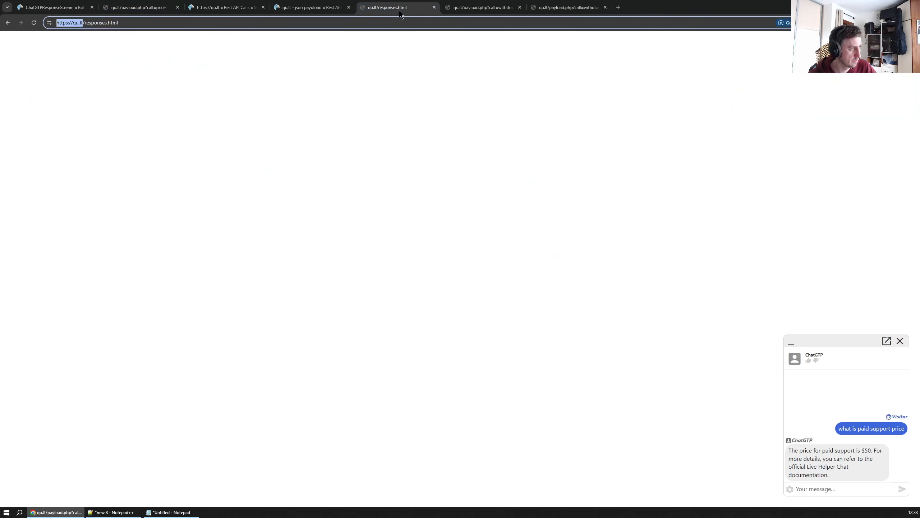
pyautogui.click(900, 341)
pyautogui.click(900, 486)
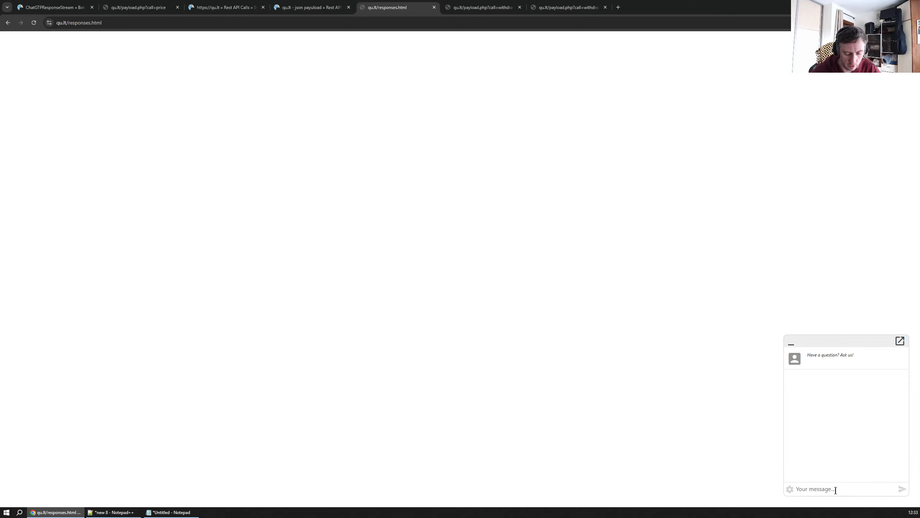
pyautogui.write('What is paid support price')
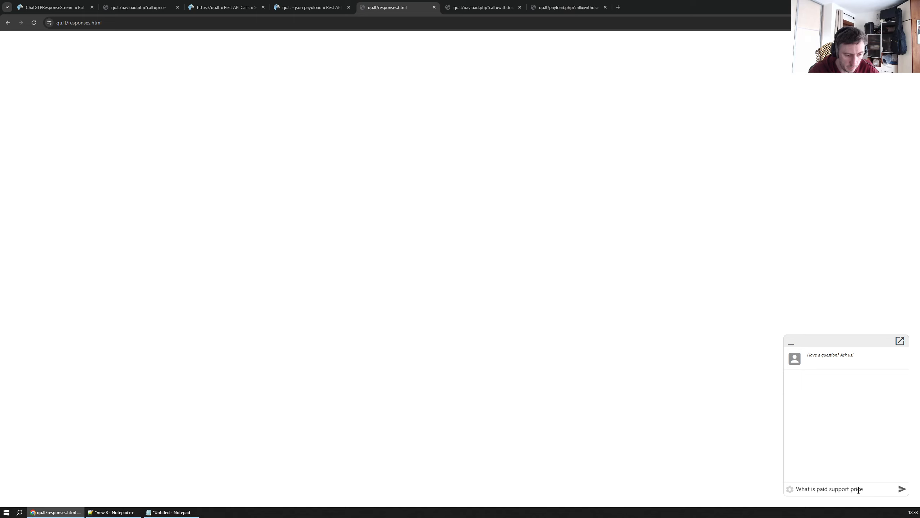
pyautogui.press('Return')
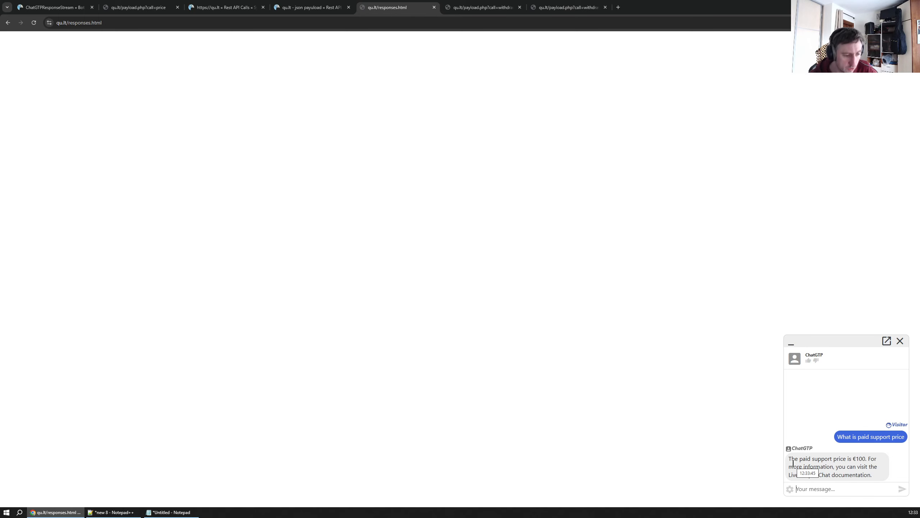
# Open the latest chat in the chats list and inspect the logged Rest API request, JSON output and bot reply
pyautogui.click(56, 6)
pyautogui.click(51, 71)
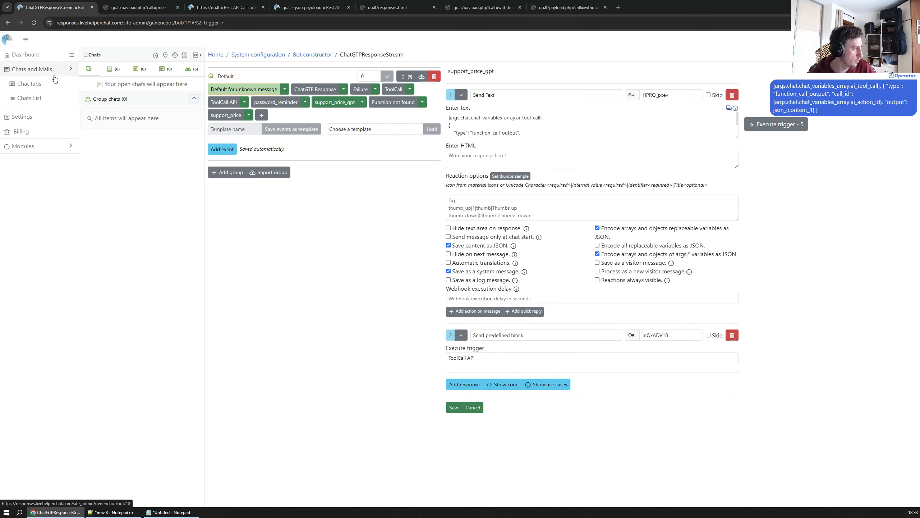
pyautogui.middleClick(39, 100)
pyautogui.click(151, 8)
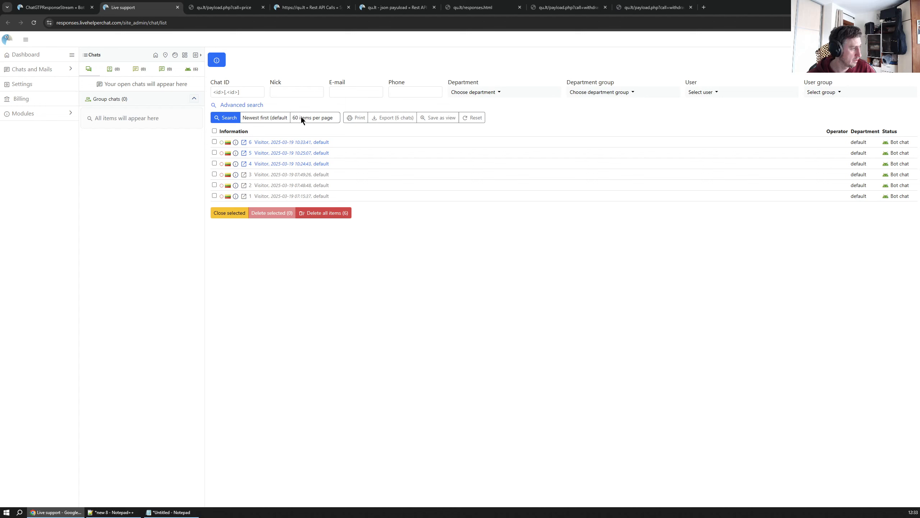
pyautogui.click(284, 144)
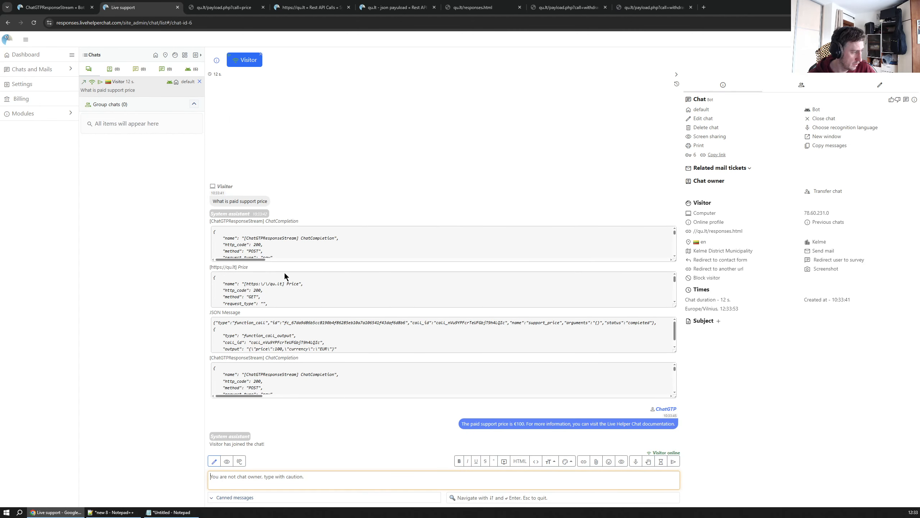
pyautogui.moveTo(675, 305); pyautogui.dragTo(675, 316)
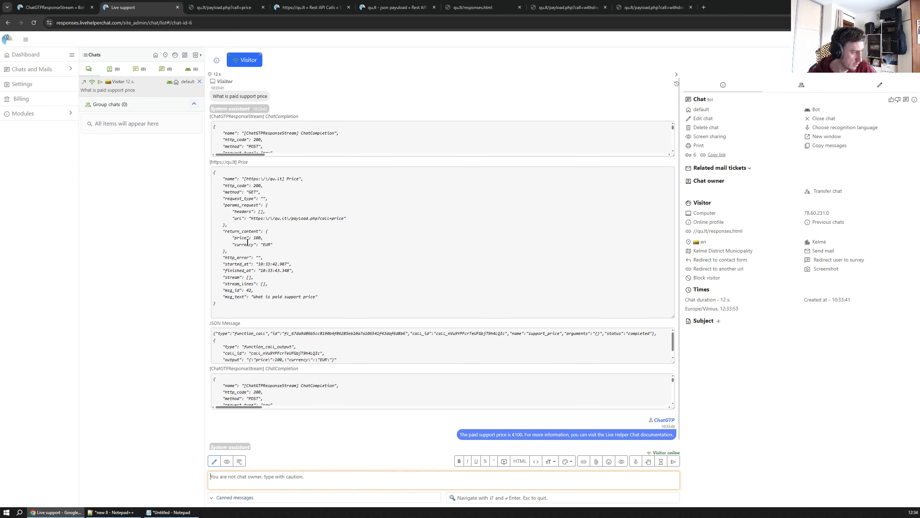
pyautogui.moveTo(264, 231); pyautogui.dragTo(273, 251)
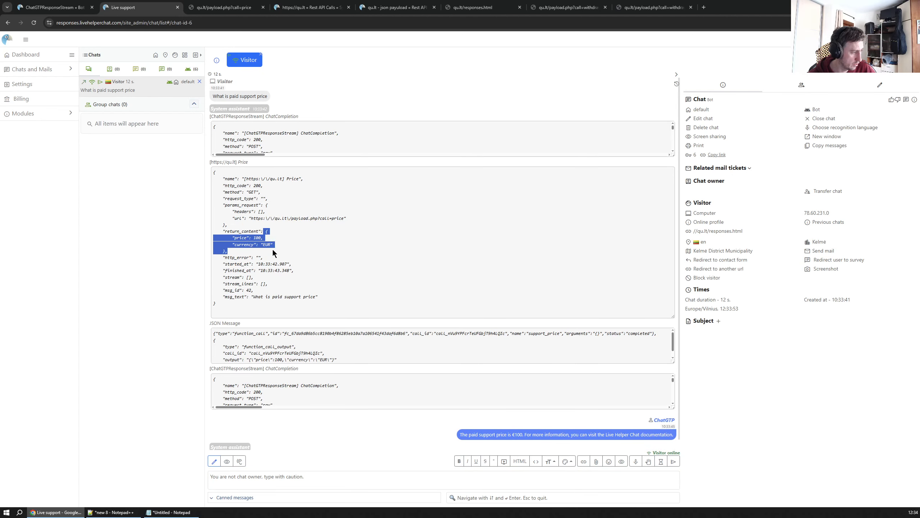
pyautogui.click(162, 294)
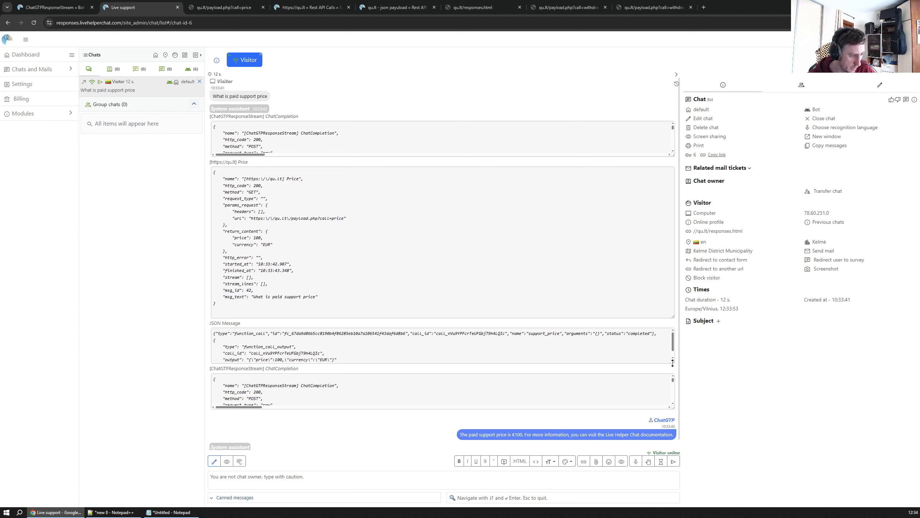
pyautogui.moveTo(673, 362); pyautogui.dragTo(673, 376)
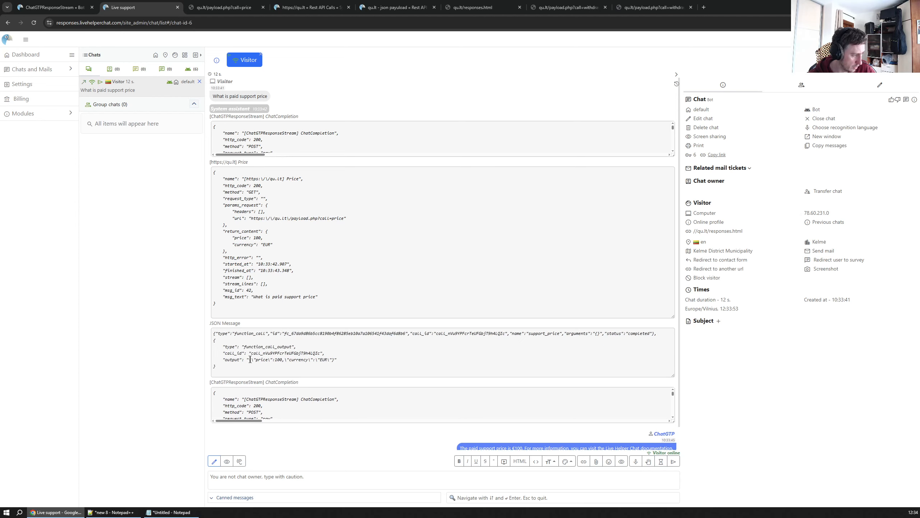
pyautogui.moveTo(250, 359); pyautogui.dragTo(335, 357)
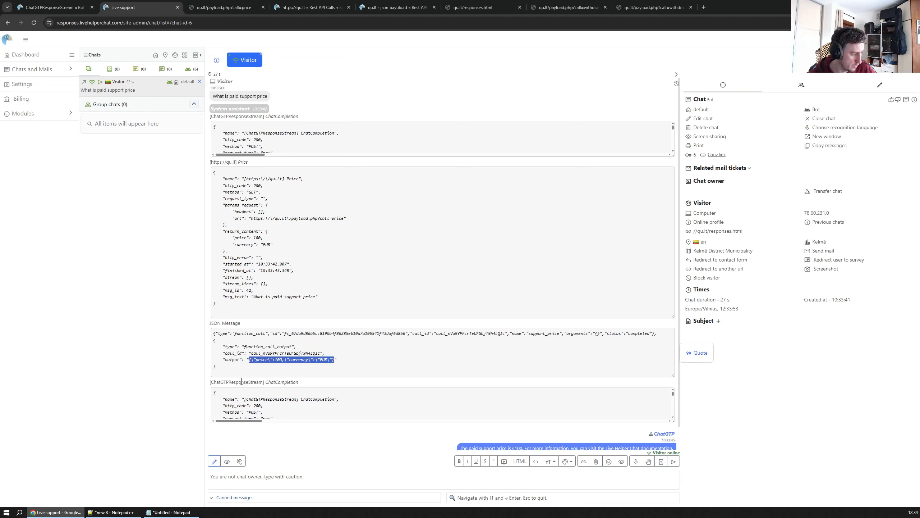
pyautogui.click(290, 395)
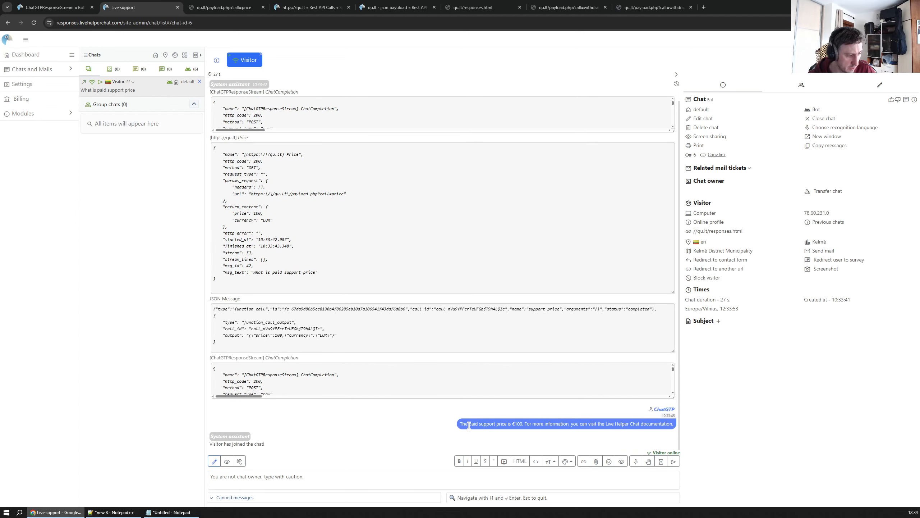
pyautogui.moveTo(457, 426); pyautogui.dragTo(675, 427)
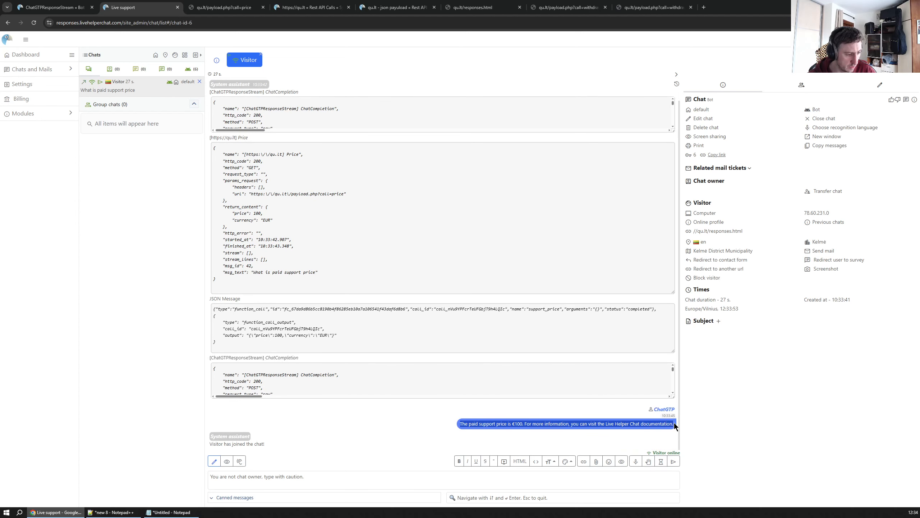
pyautogui.click(527, 424)
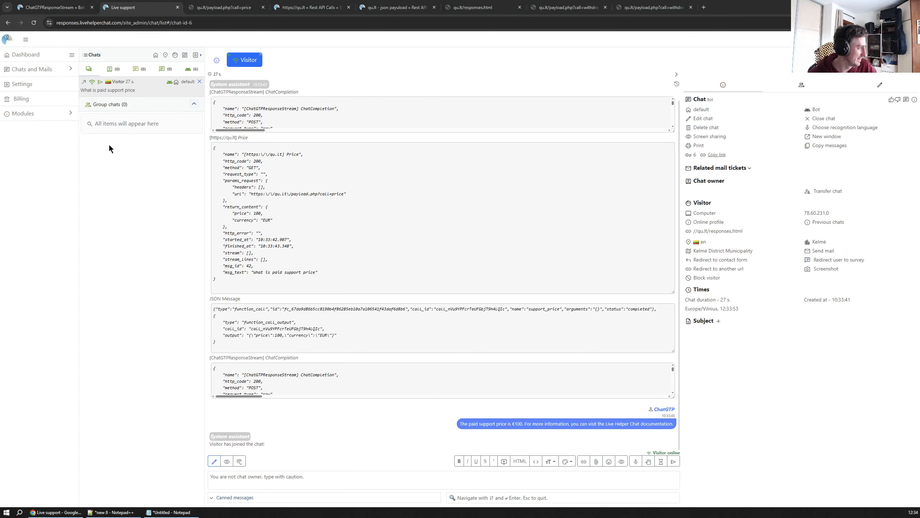
pyautogui.click(29, 83)
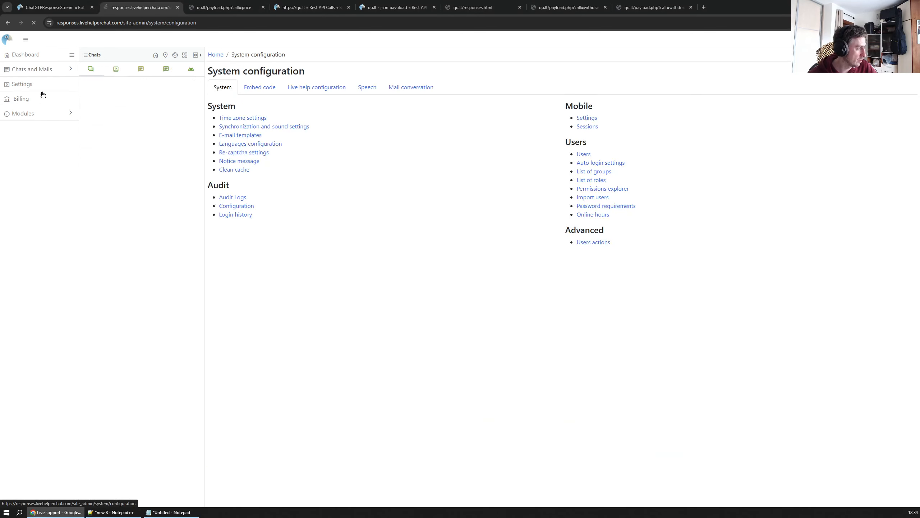
pyautogui.click(314, 88)
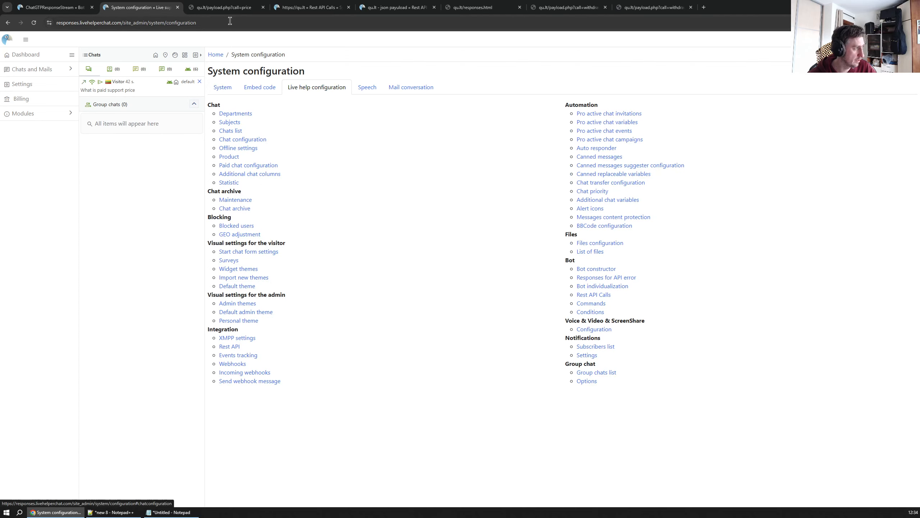
pyautogui.click(567, 7)
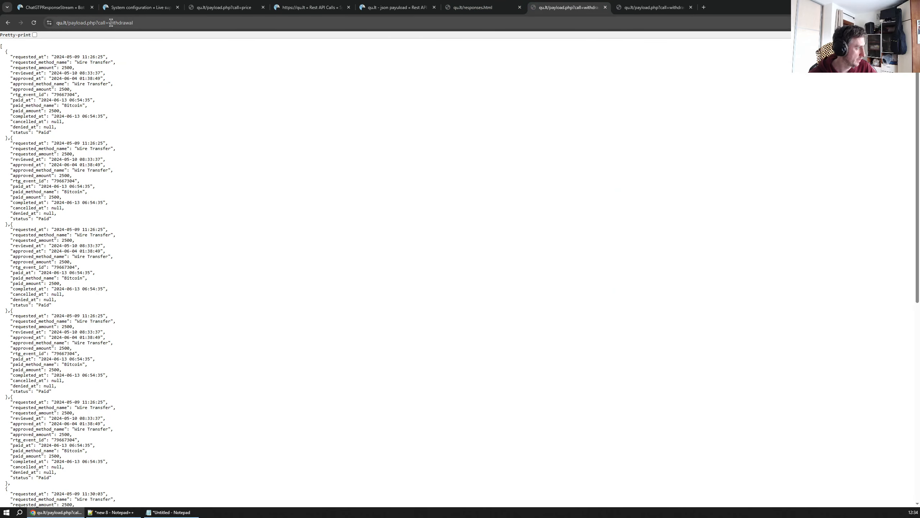
pyautogui.moveTo(109, 21); pyautogui.dragTo(253, 48)
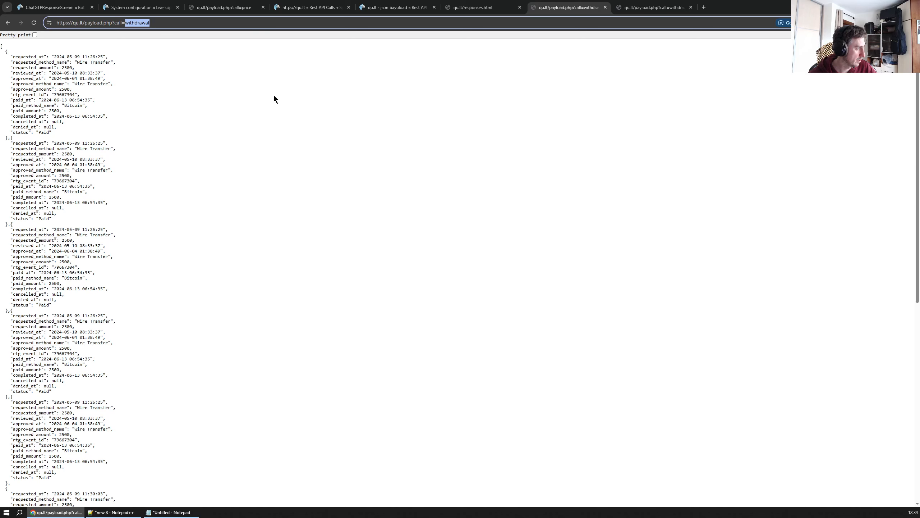
pyautogui.click(138, 8)
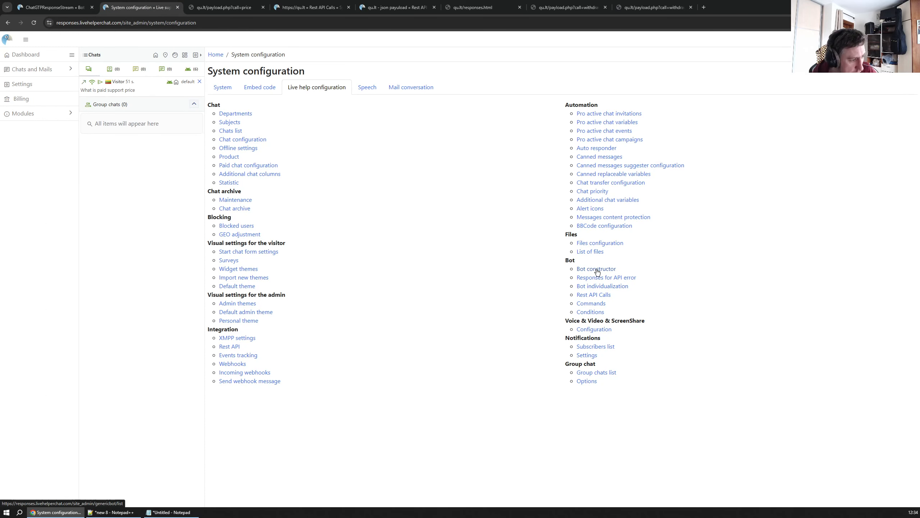
pyautogui.click(602, 294)
pyautogui.click(235, 102)
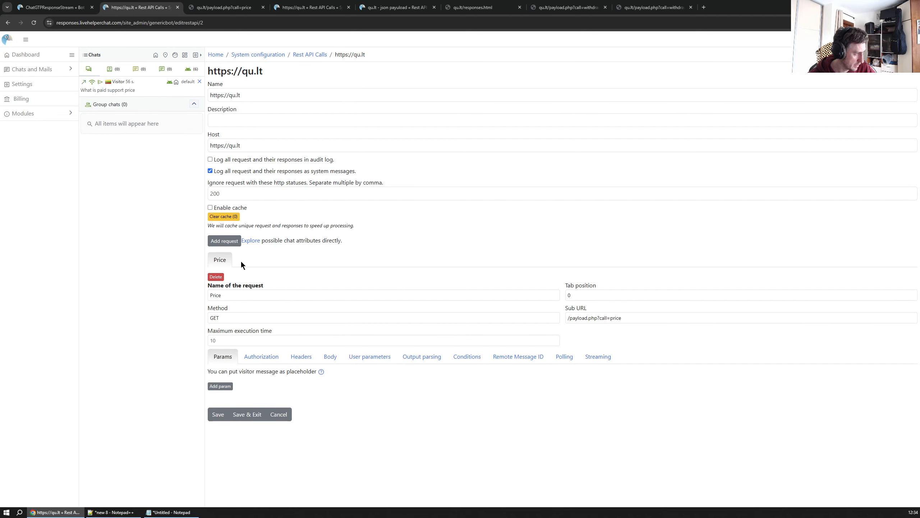
pyautogui.click(224, 240)
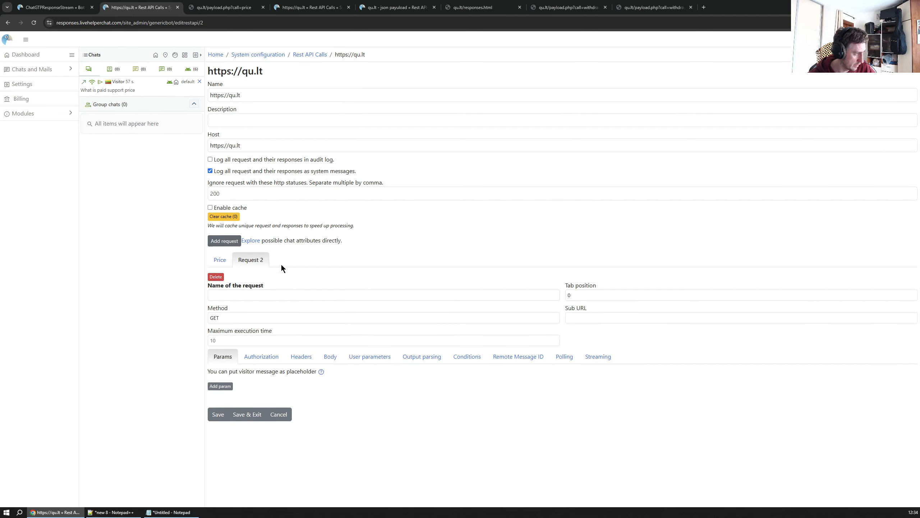
# Set the new request's sub URL to /payload.php?call=withdrawal, based on the Price request's sub URL
pyautogui.click(230, 261)
pyautogui.moveTo(653, 319); pyautogui.dragTo(433, 333)
pyautogui.hotkey('ctrl', 'c')
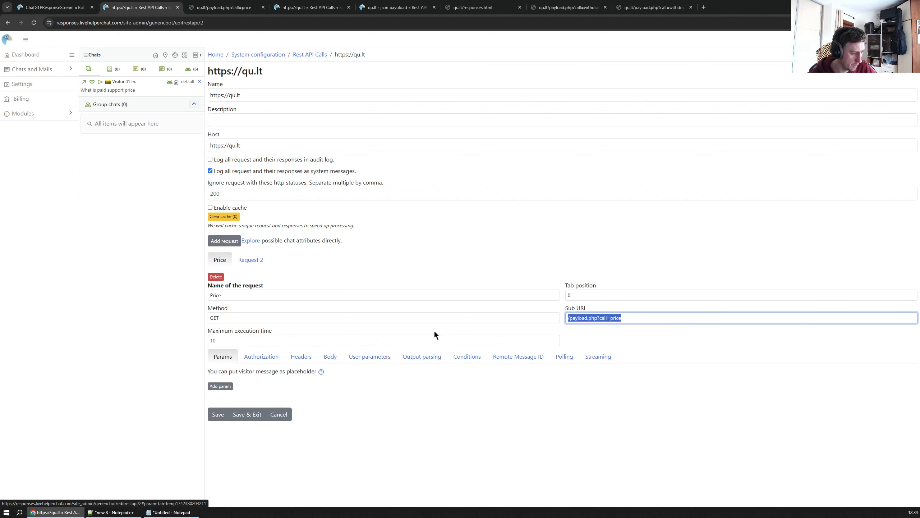
pyautogui.click(254, 261)
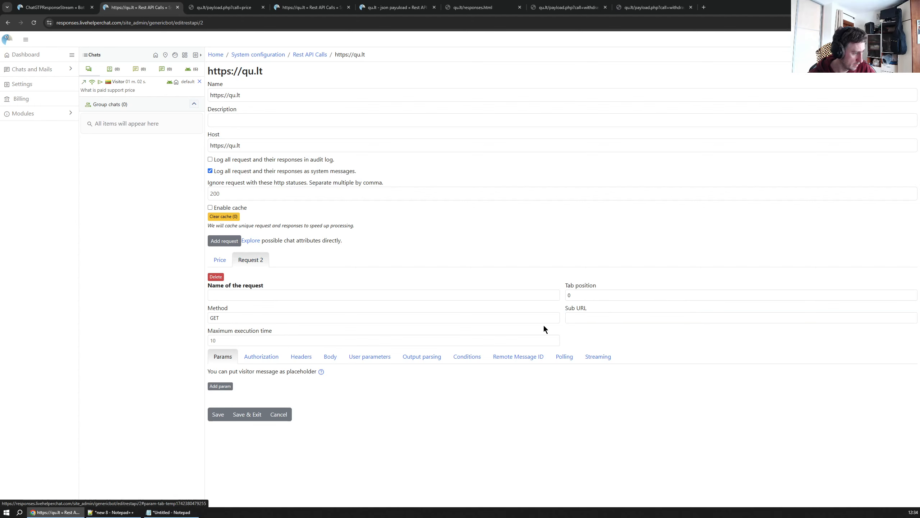
pyautogui.click(605, 317)
pyautogui.hotkey('ctrl', 'v')
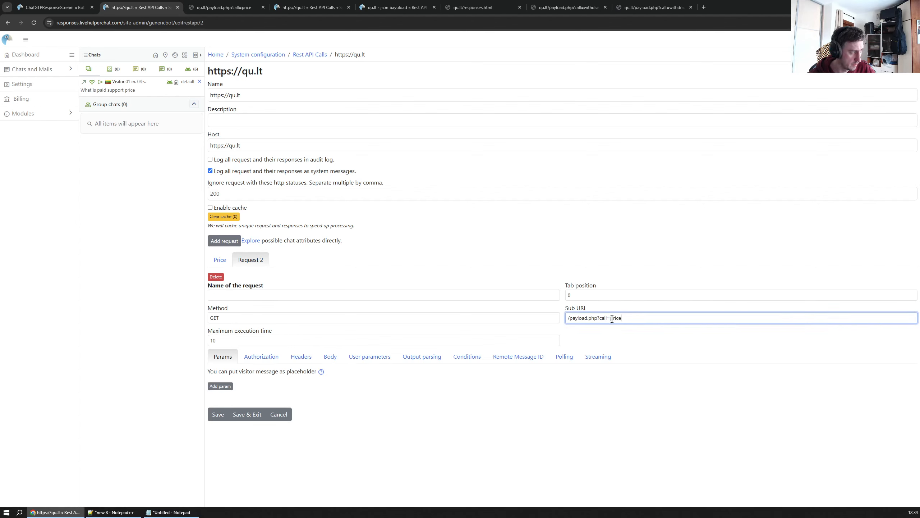
pyautogui.click(567, 8)
pyautogui.doubleClick(148, 23)
pyautogui.hotkey('ctrl', 'c')
pyautogui.click(224, 8)
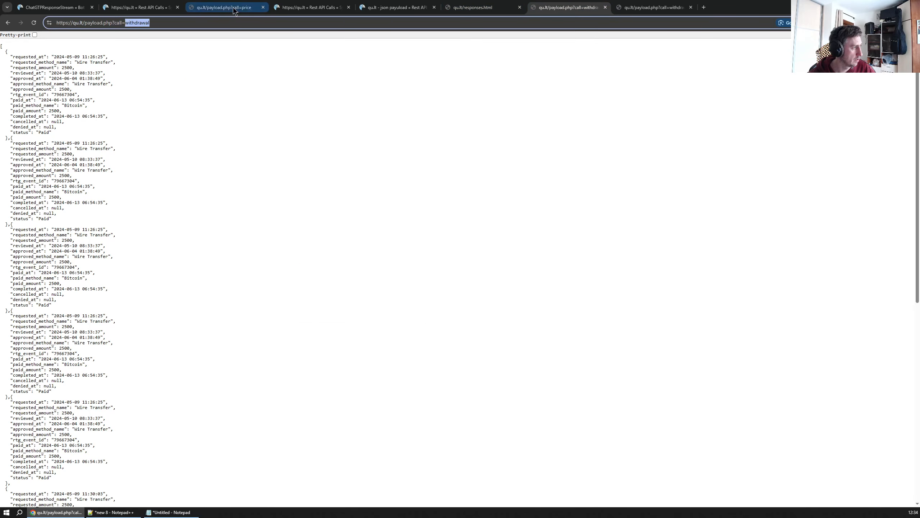
pyautogui.click(143, 11)
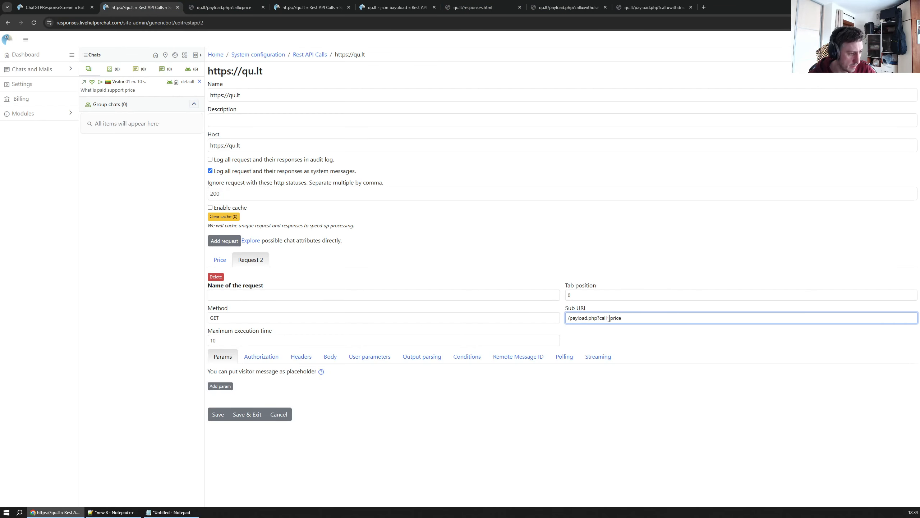
pyautogui.hotkey('ctrl', 'shift', 'Left')
pyautogui.hotkey('ctrl', 'v')
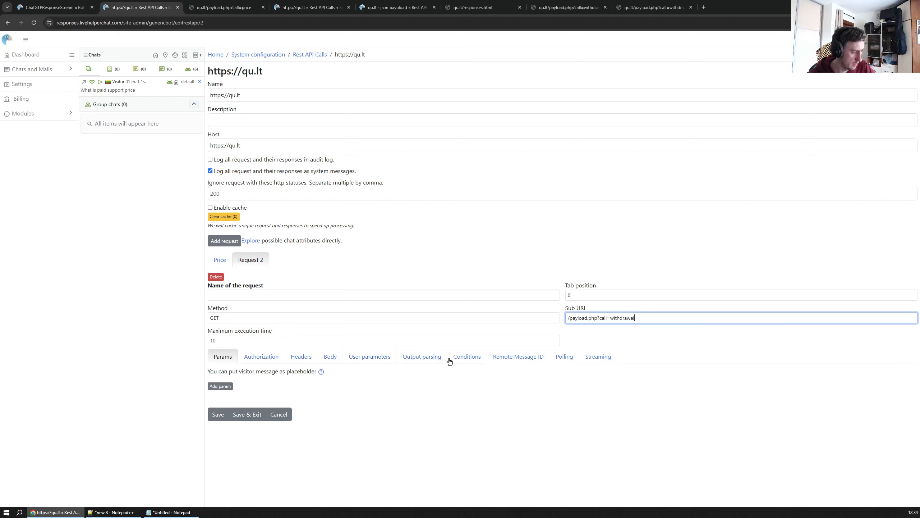
# Add an output parsing combination to the new request and name the request Withdrawals
pyautogui.click(414, 357)
pyautogui.click(228, 386)
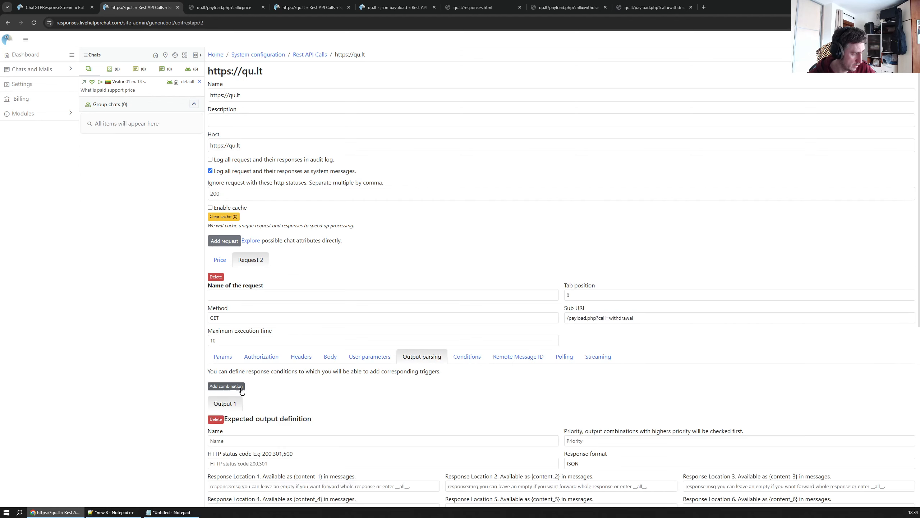
pyautogui.scroll(-2, 306, 396)
pyautogui.click(231, 371)
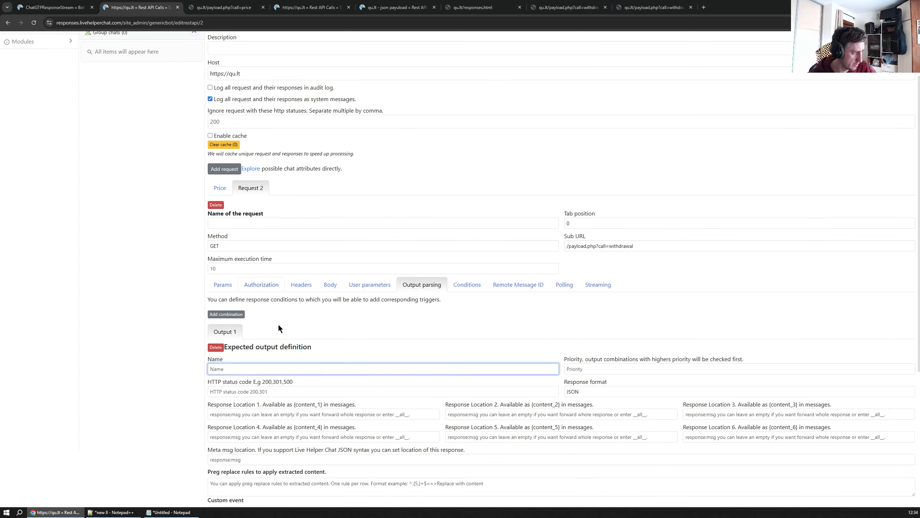
pyautogui.click(259, 223)
pyautogui.write('Wit')
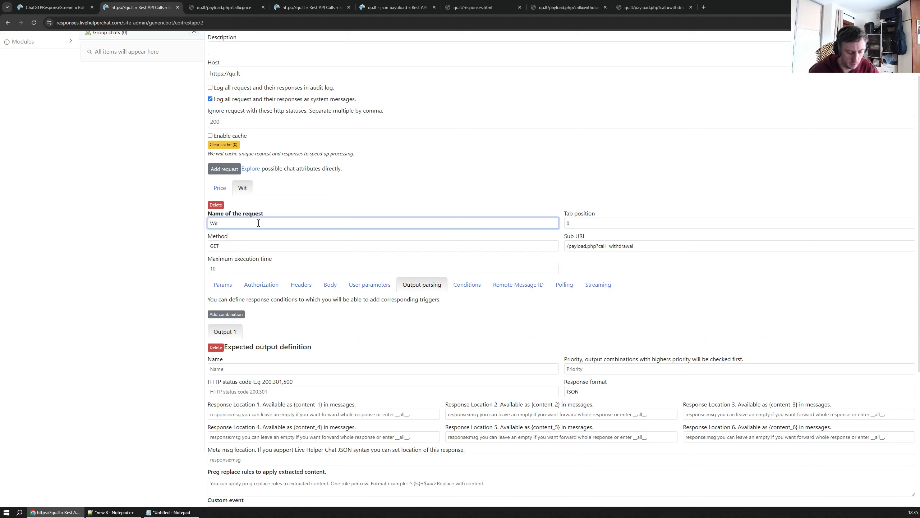
pyautogui.write('hdrawals')
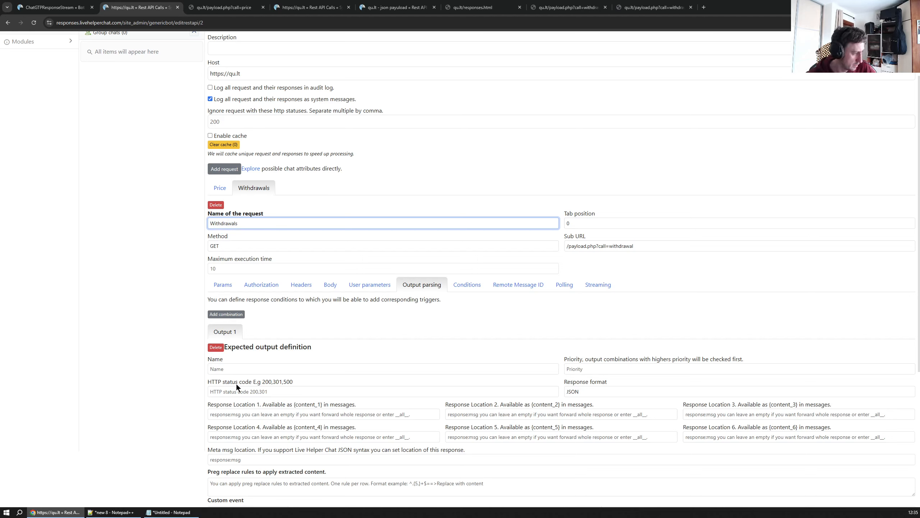
# Name the Withdrawals request's output combination Success and set its HTTP status code to 200
pyautogui.click(240, 371)
pyautogui.write('Withd')
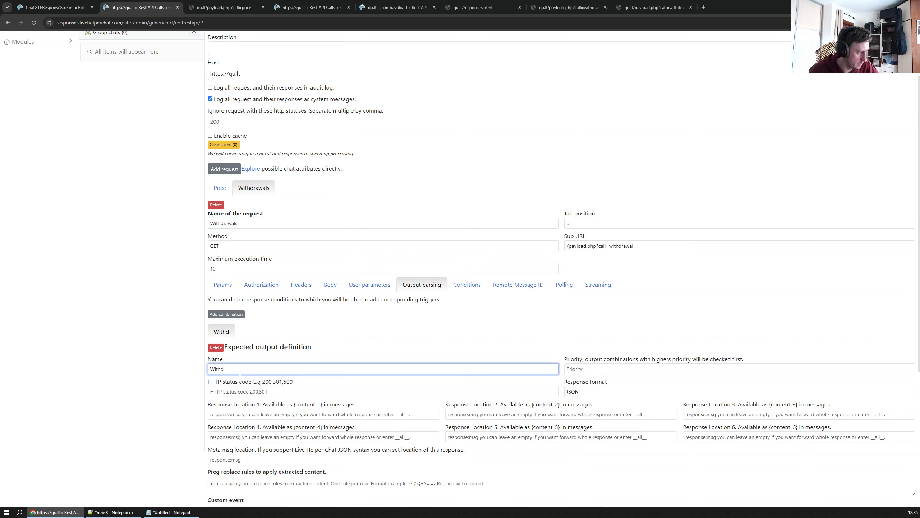
pyautogui.write('rawals')
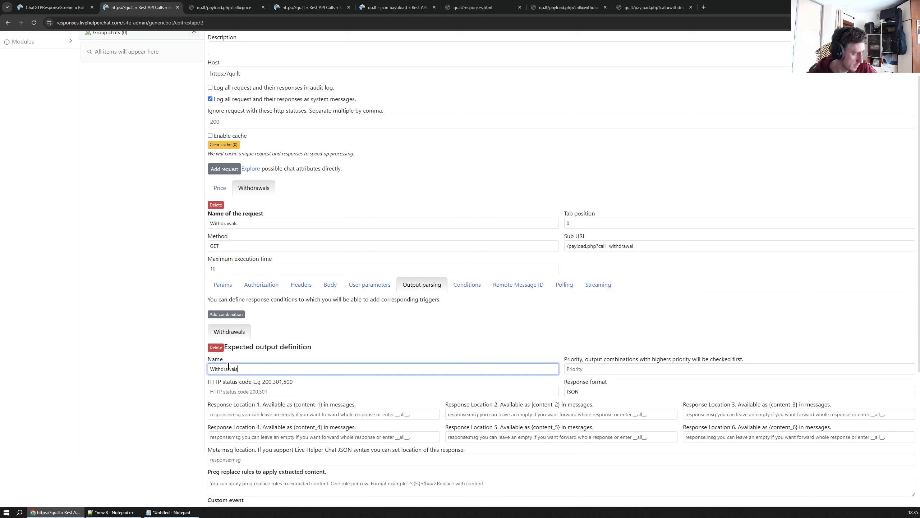
pyautogui.moveTo(345, 362); pyautogui.dragTo(165, 367)
pyautogui.write('Success')
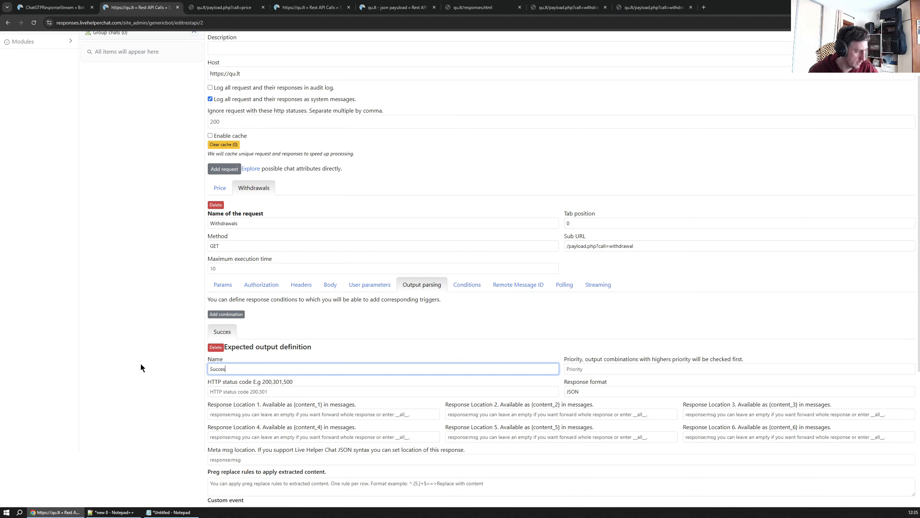
pyautogui.click(277, 389)
pyautogui.write('200')
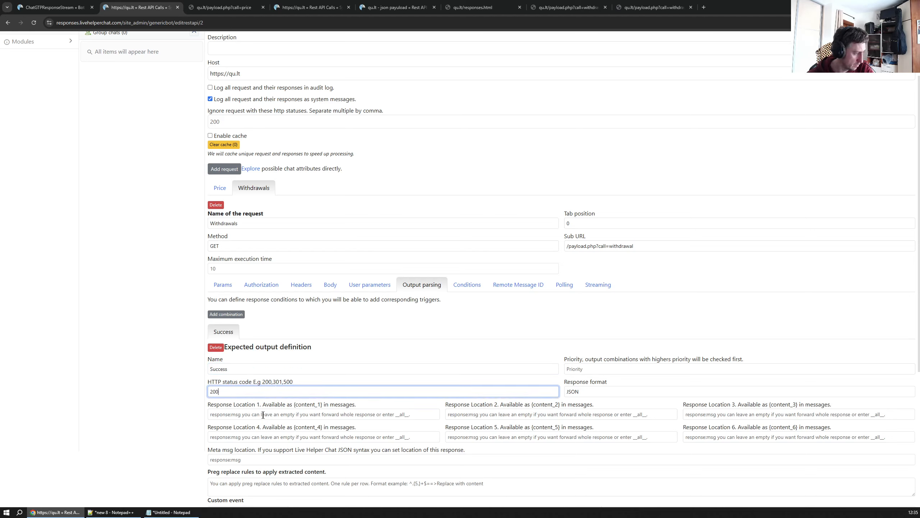
# Set Response Location 1 to __all__ and save the Rest API call
pyautogui.click(263, 414)
pyautogui.write('__all__')
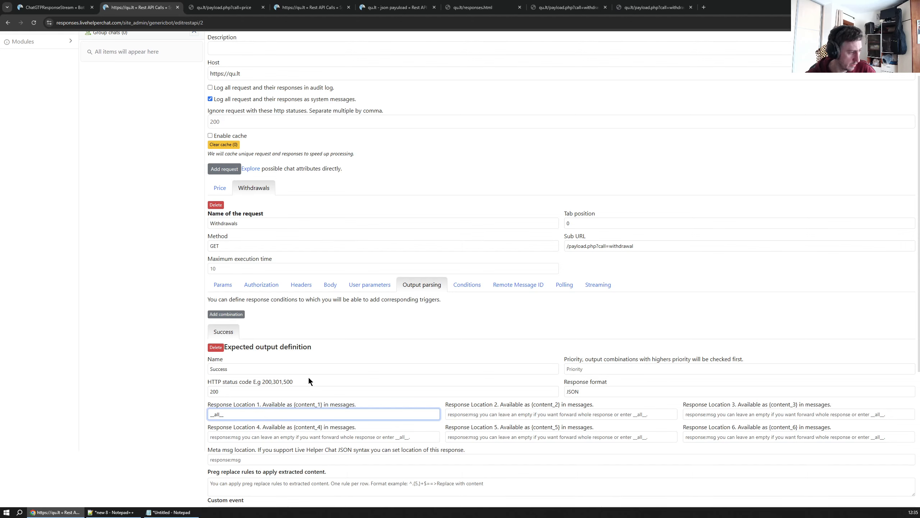
pyautogui.scroll(-4, 309, 380)
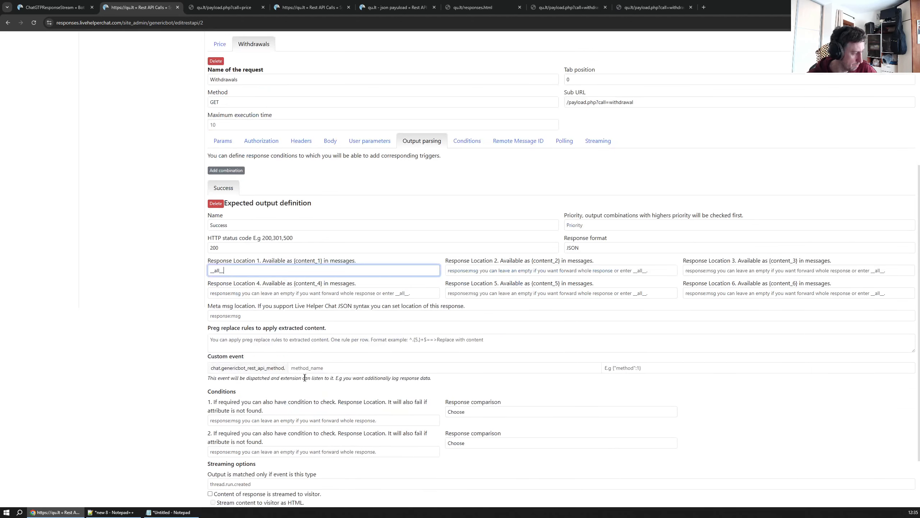
pyautogui.scroll(-1, 314, 365)
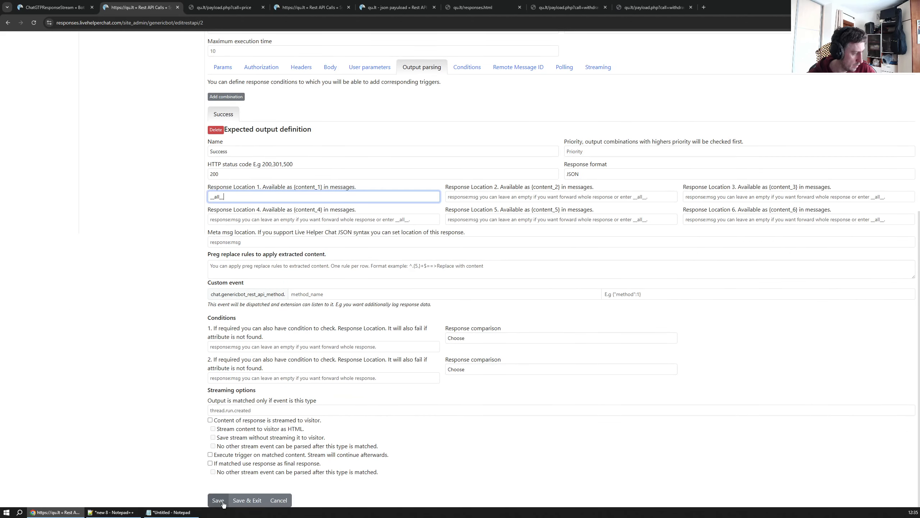
pyautogui.click(218, 500)
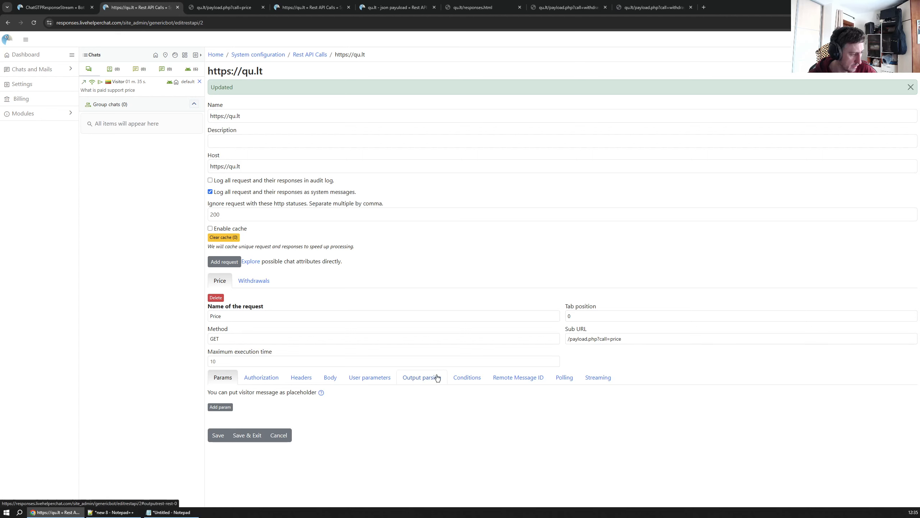
# Compare the output parsing settings of the Price and Withdrawals requests
pyautogui.click(423, 379)
pyautogui.scroll(-2, 362, 406)
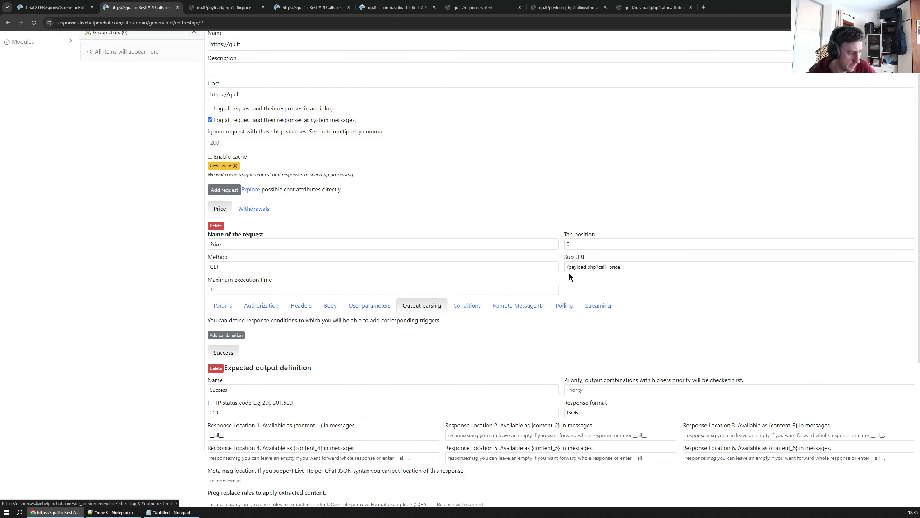
pyautogui.click(254, 209)
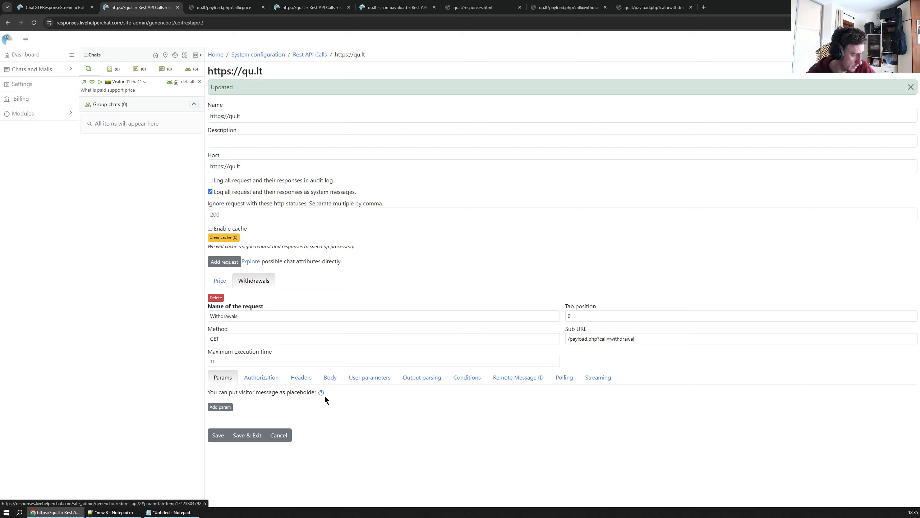
pyautogui.click(422, 378)
pyautogui.scroll(-4, 269, 390)
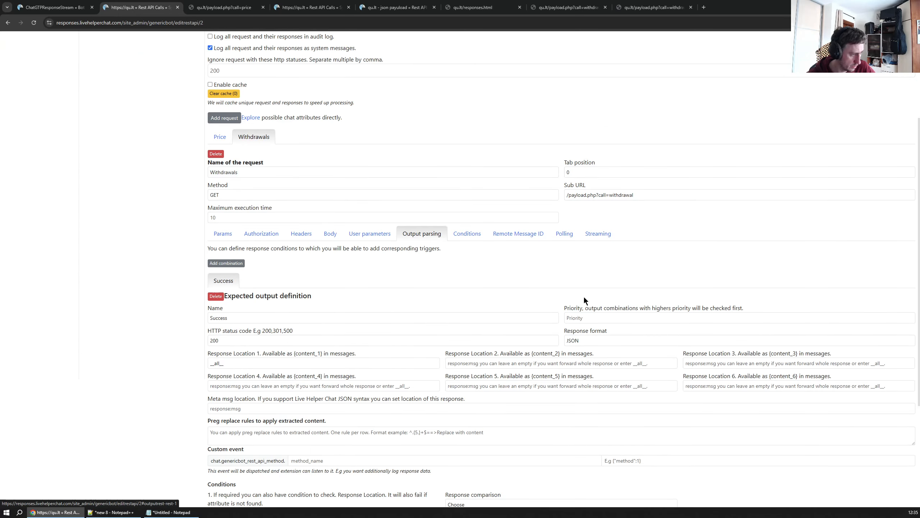
pyautogui.scroll(4, 398, 258)
# Switch to the ChatGTPResponseStream bot and copy the support_price_gpt trigger's JSON body
pyautogui.hotkey('ctrl', 'shift', 'Tab')
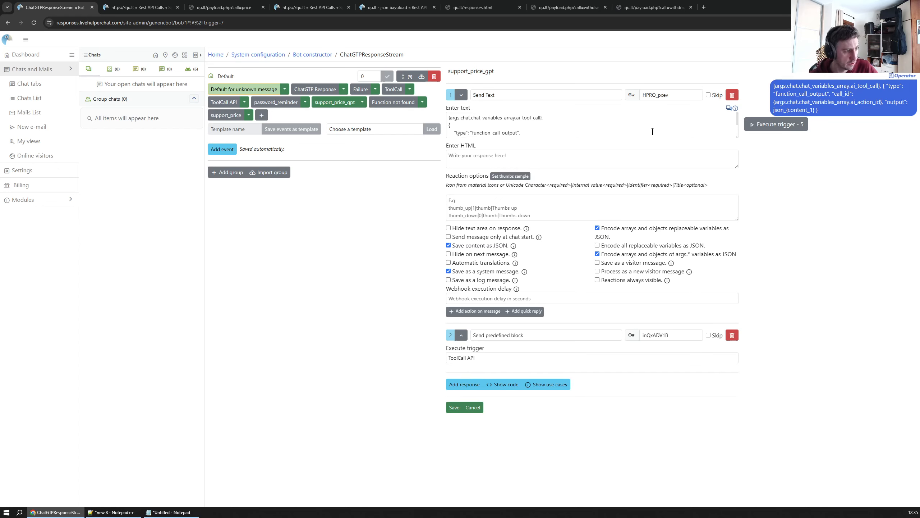
pyautogui.moveTo(738, 137); pyautogui.dragTo(737, 190)
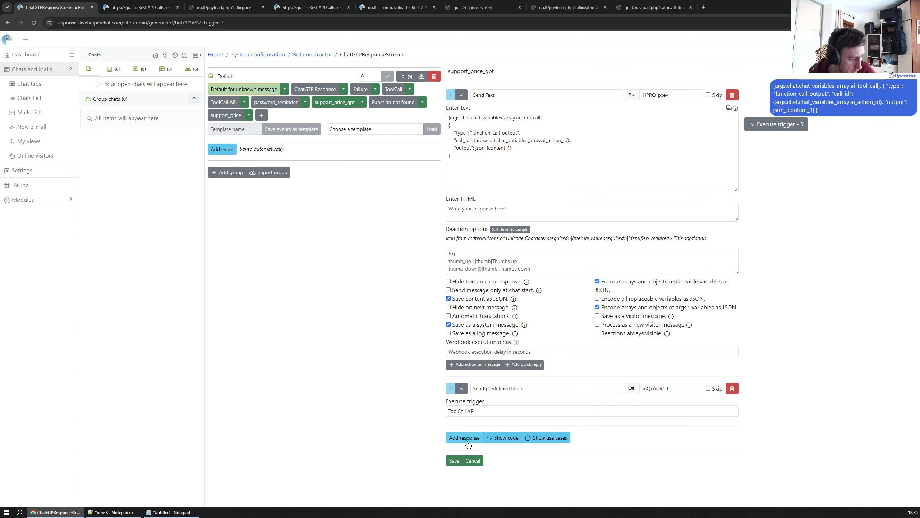
pyautogui.click(503, 438)
pyautogui.scroll(-3, 378, 326)
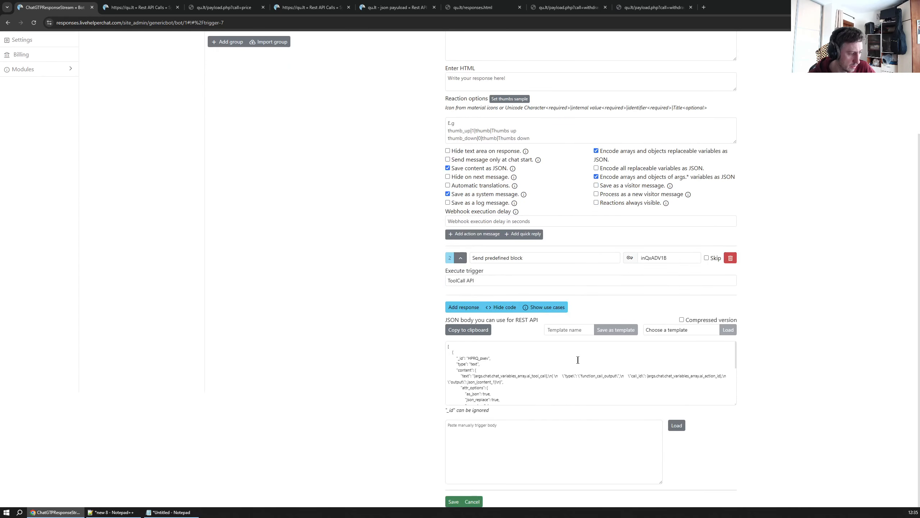
pyautogui.click(468, 330)
pyautogui.scroll(3, 368, 287)
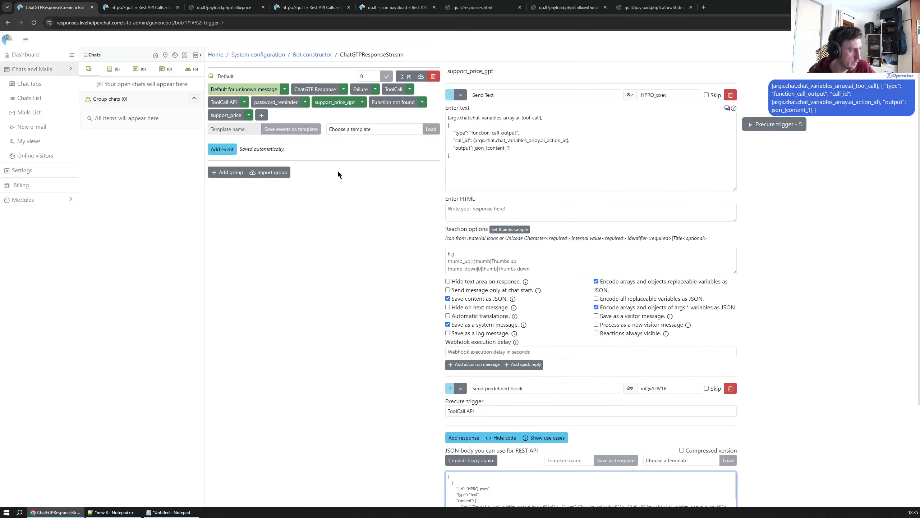
# Add a new trigger named Withdrawal and load the copied JSON body into it
pyautogui.click(261, 115)
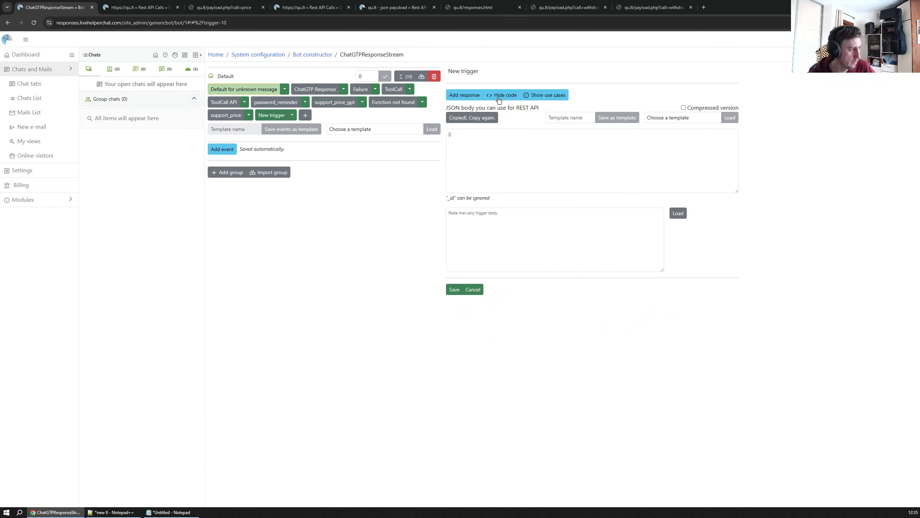
pyautogui.tripleClick(454, 72)
pyautogui.write('Wi')
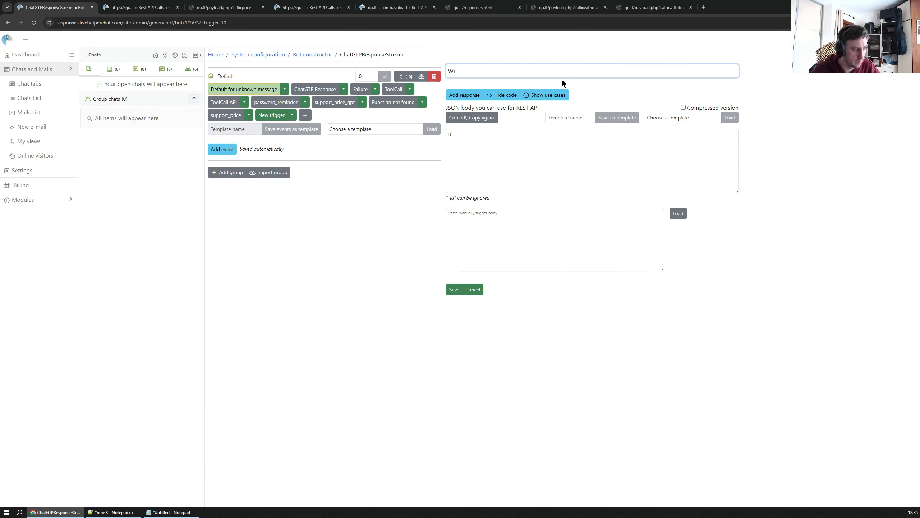
pyautogui.write('thdrawal')
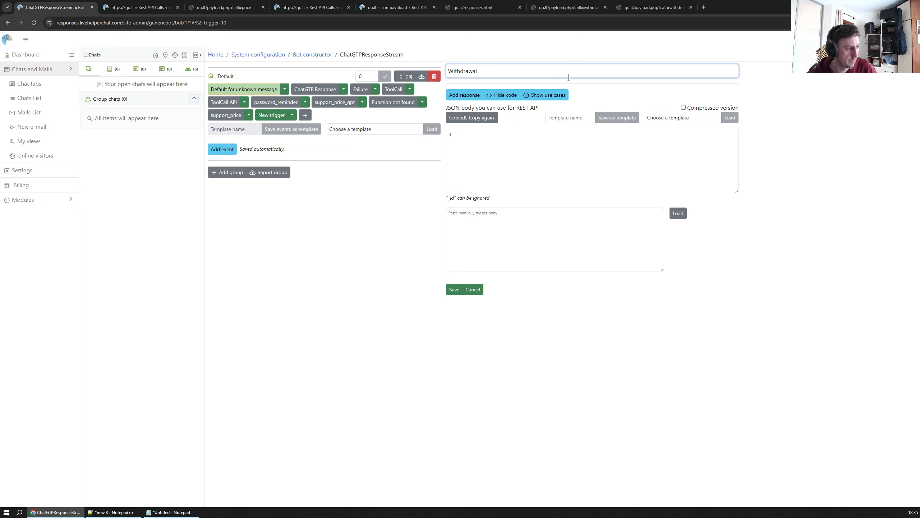
pyautogui.click(503, 231)
pyautogui.hotkey('ctrl', 'v')
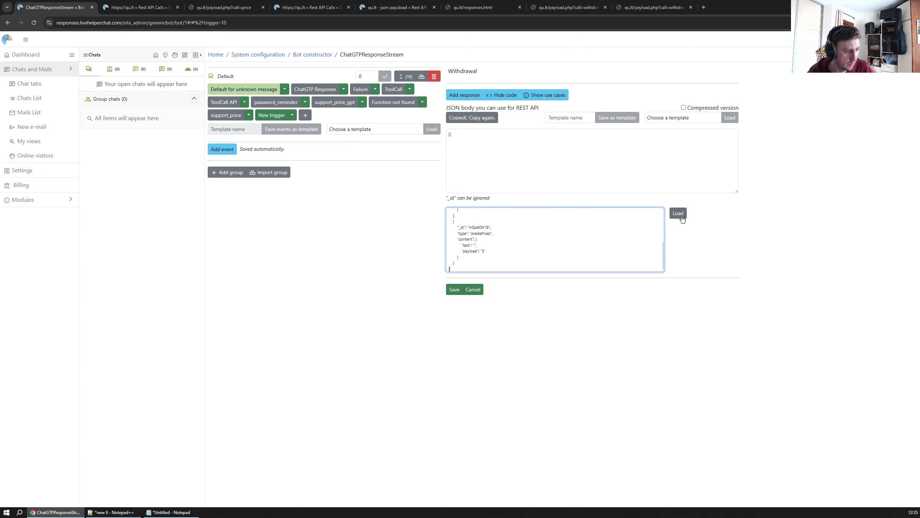
pyautogui.click(678, 213)
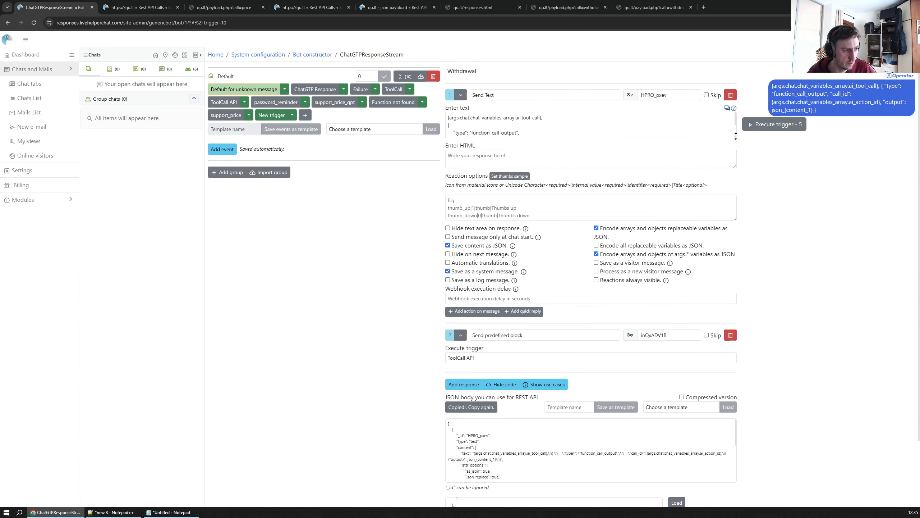
# Expand the loaded Send Text response's content and save the trigger
pyautogui.moveTo(736, 136); pyautogui.dragTo(735, 186)
pyautogui.click(503, 149)
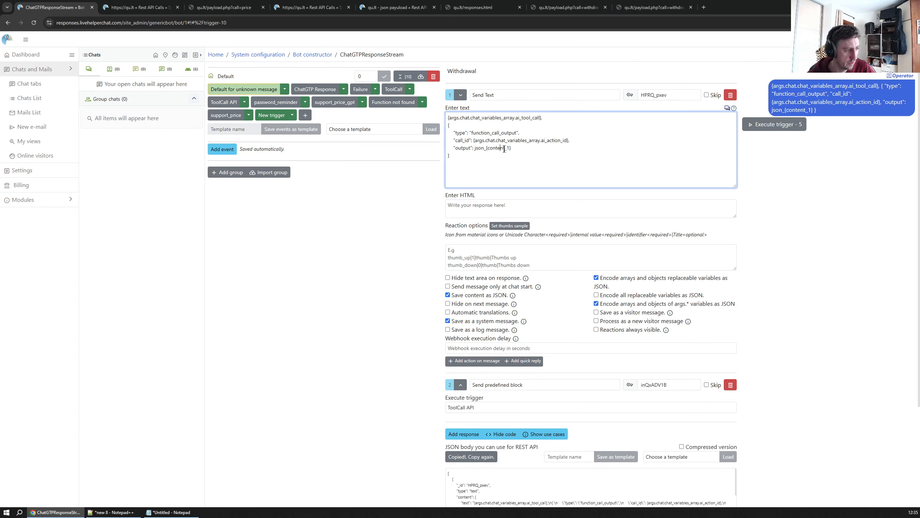
pyautogui.scroll(-3, 539, 162)
pyautogui.scroll(3, 550, 267)
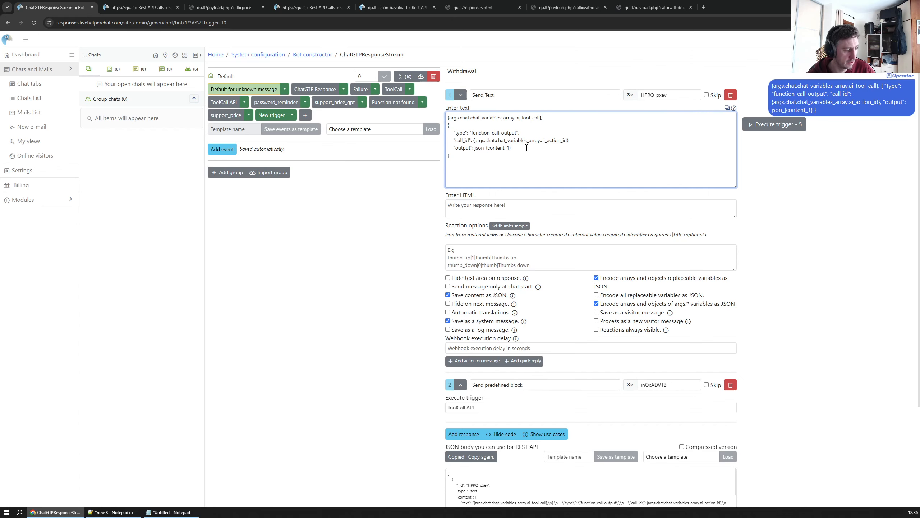
pyautogui.scroll(-4, 615, 225)
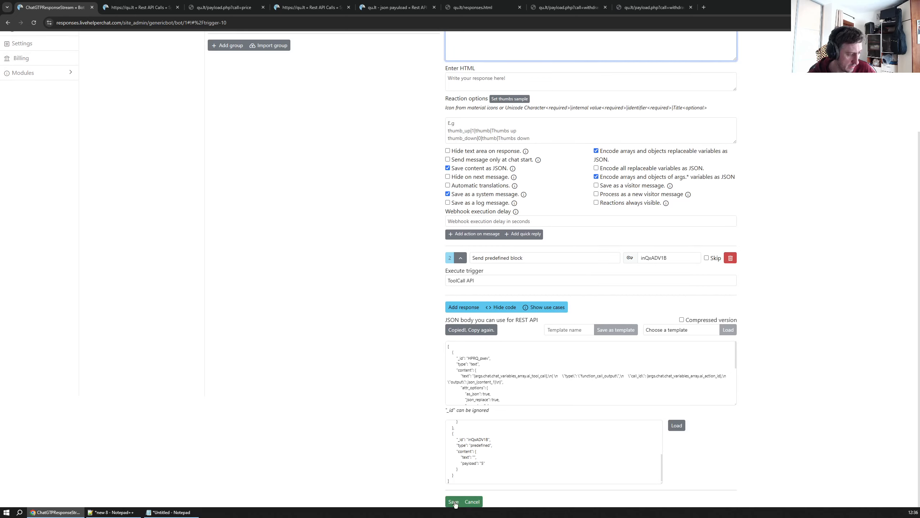
pyautogui.click(453, 502)
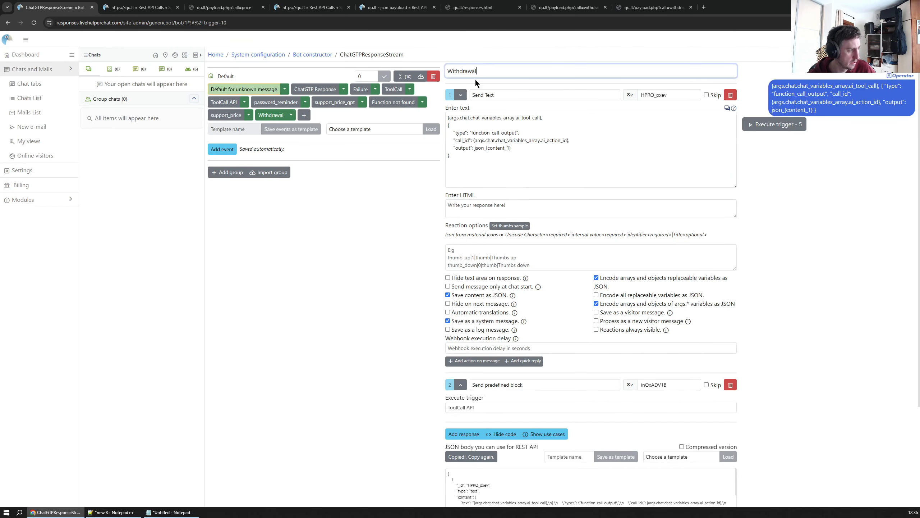
# Rename the trigger get_withdrawal_gpt and save it
pyautogui.moveTo(485, 72); pyautogui.dragTo(412, 72)
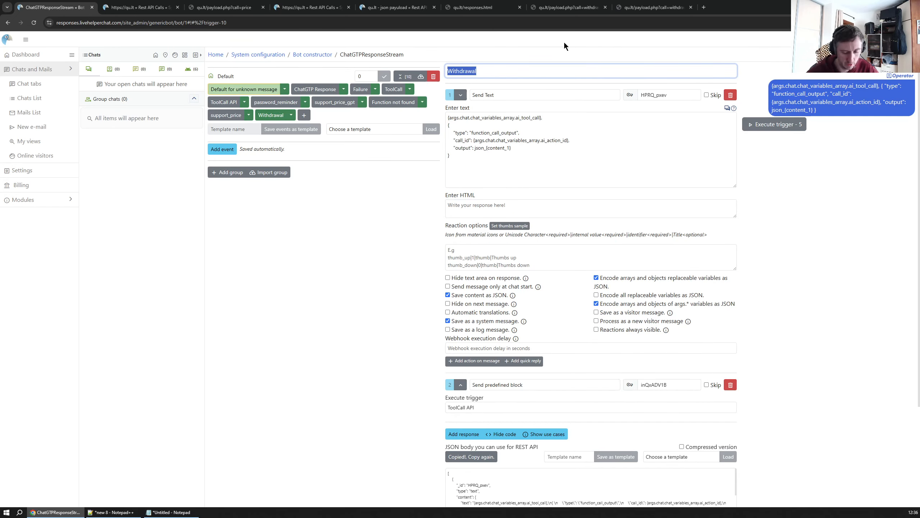
pyautogui.write('get_withdrawal')
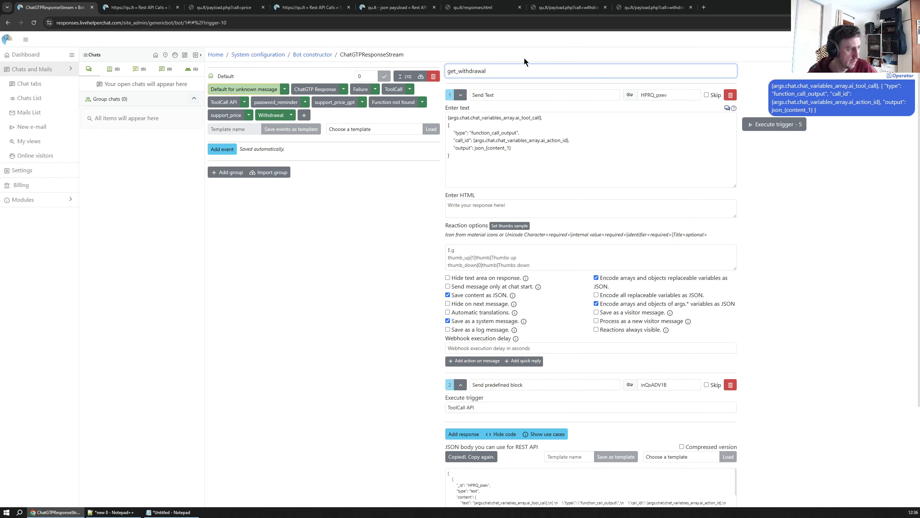
pyautogui.scroll(-3, 561, 195)
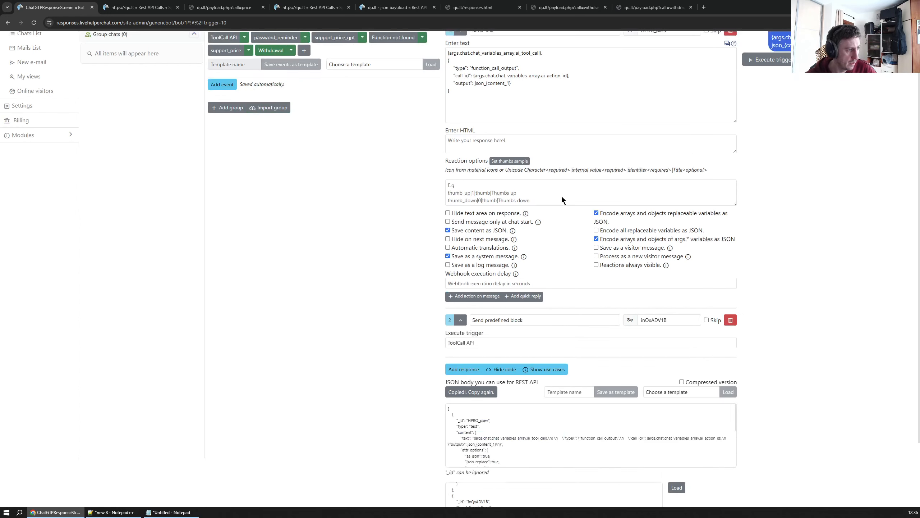
pyautogui.click(463, 503)
pyautogui.scroll(3, 311, 211)
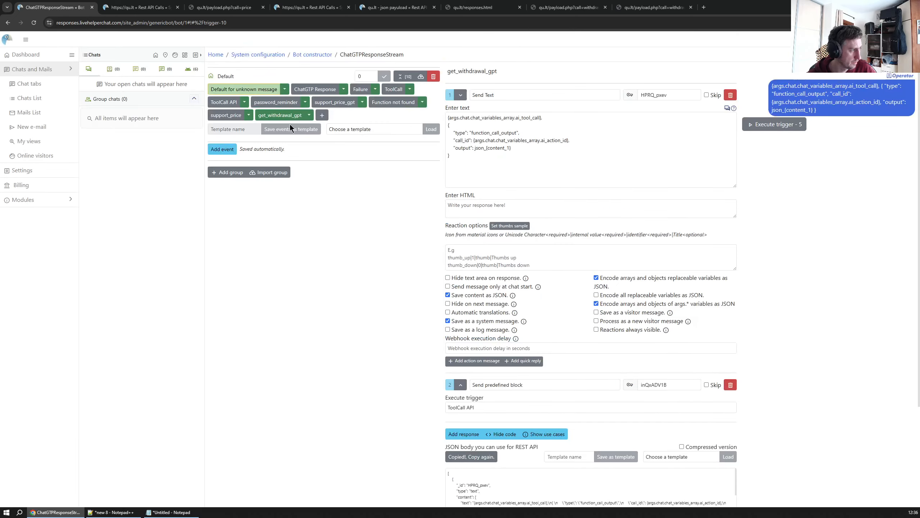
# Add another new trigger and give it an event, checking the support_price trigger's event for reference
pyautogui.click(322, 115)
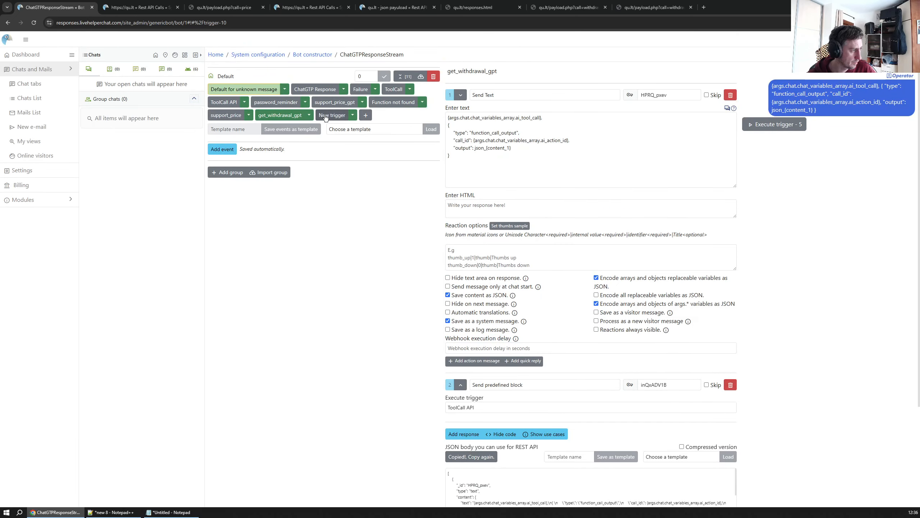
pyautogui.click(229, 116)
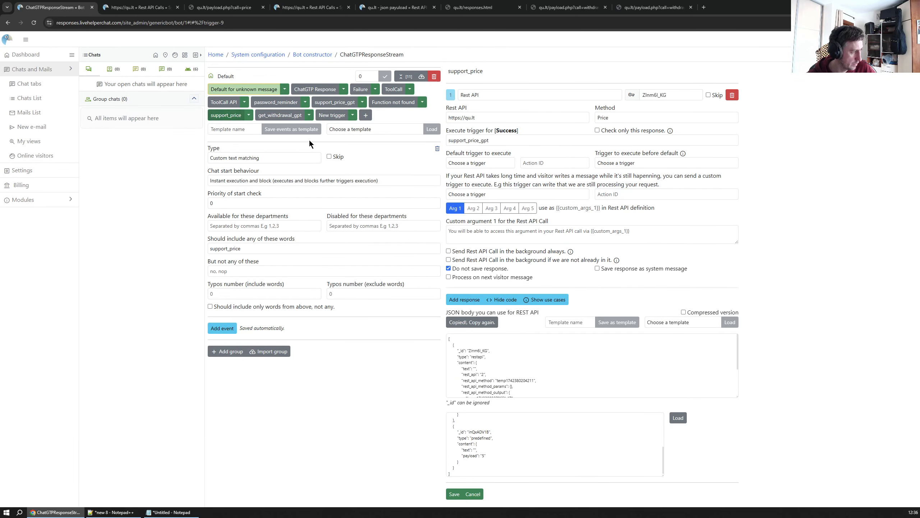
pyautogui.click(332, 115)
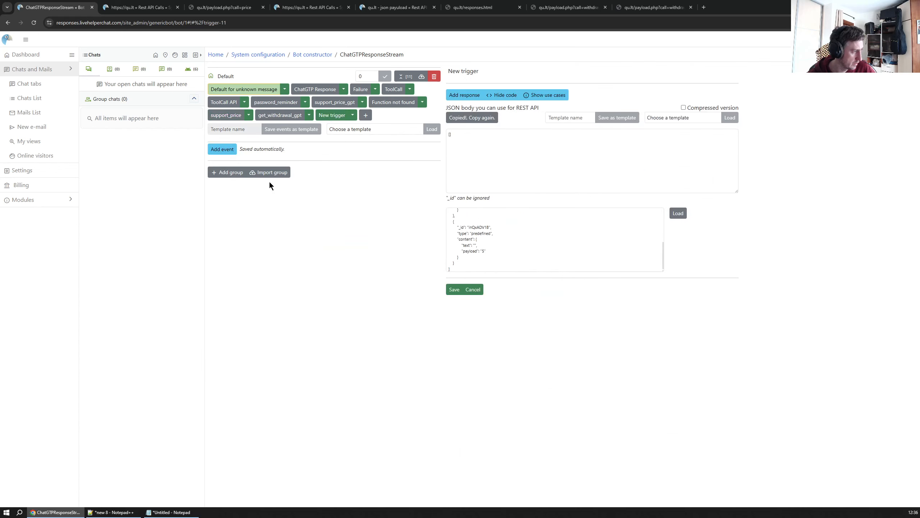
pyautogui.click(232, 150)
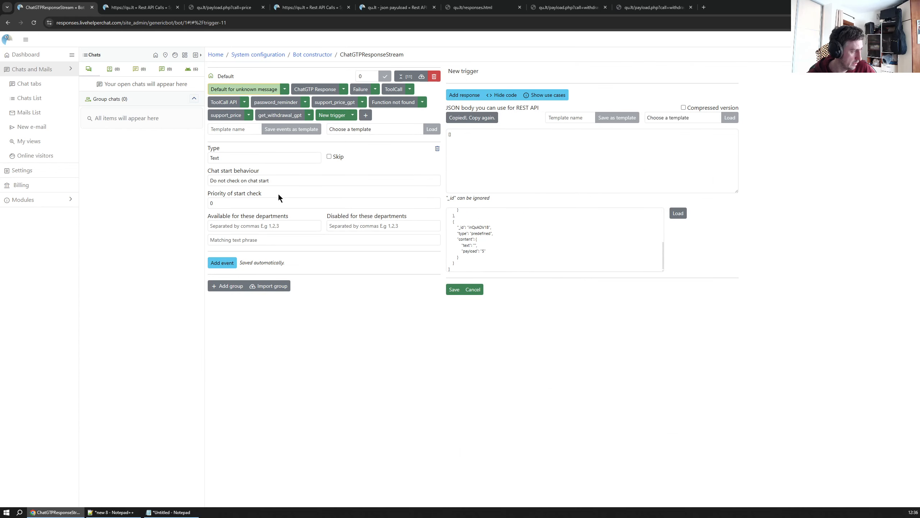
# Configure the new trigger's event as custom text matching on get_withdrawal with instant execution and block, then save
pyautogui.click(236, 177)
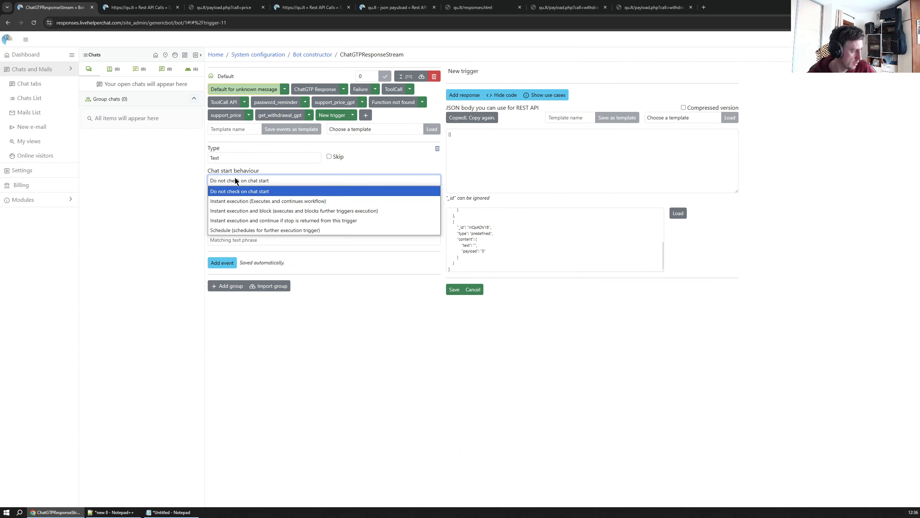
pyautogui.click(259, 211)
pyautogui.click(250, 157)
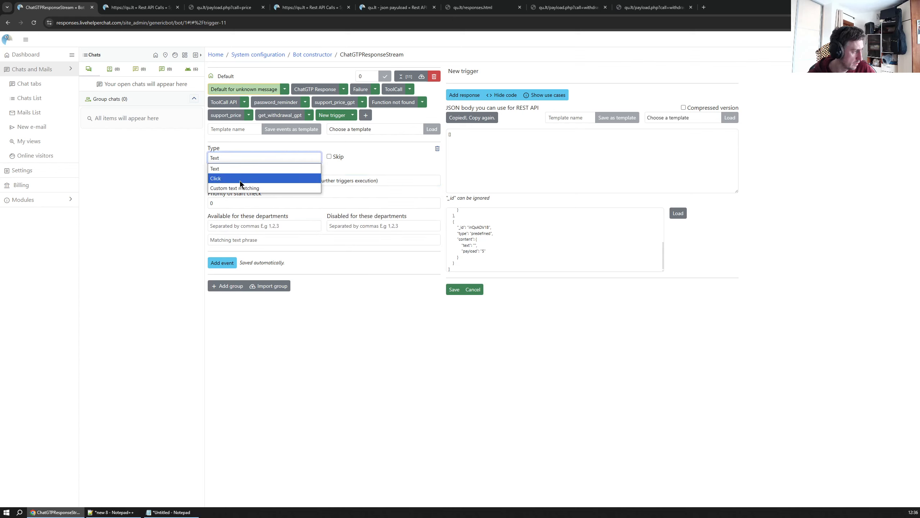
pyautogui.click(240, 181)
pyautogui.click(244, 248)
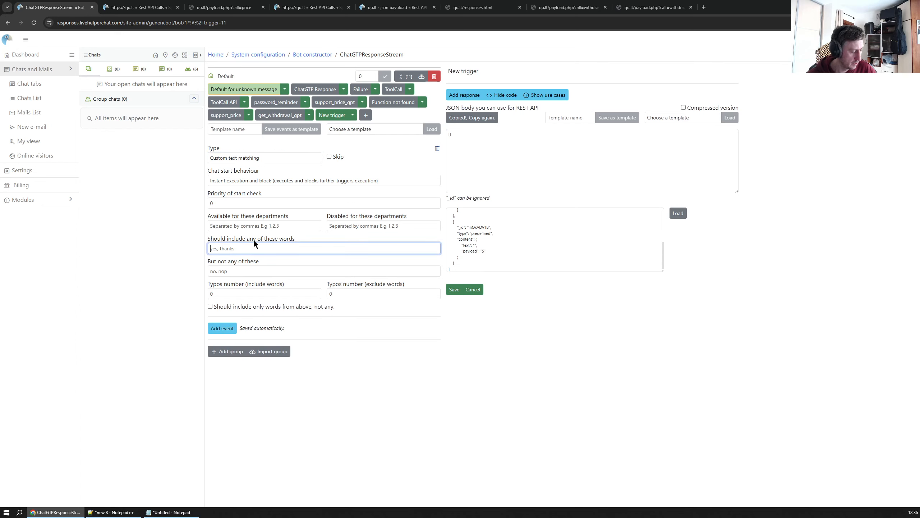
pyautogui.write('get_withdrawal')
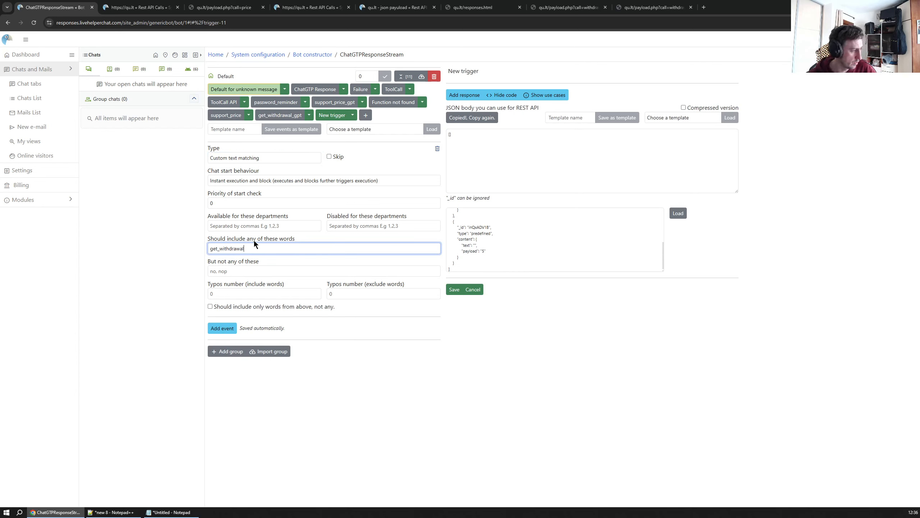
pyautogui.doubleClick(256, 251)
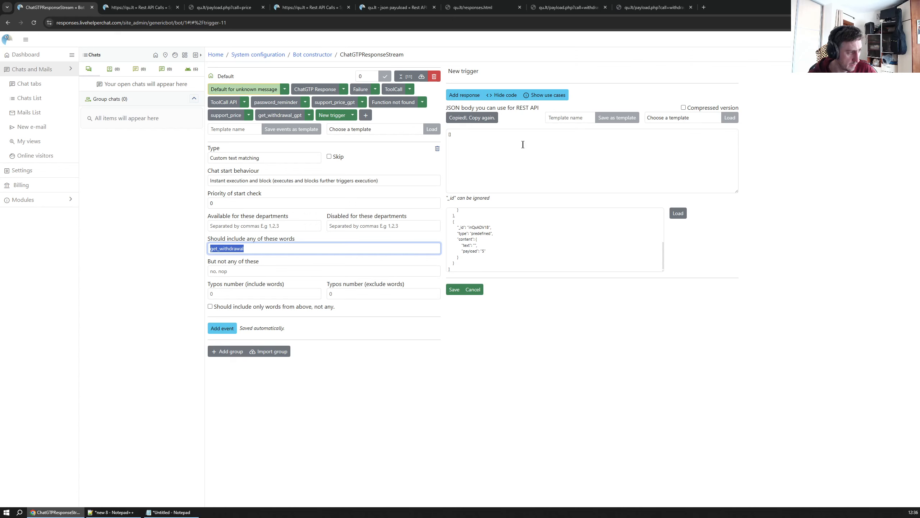
pyautogui.click(453, 288)
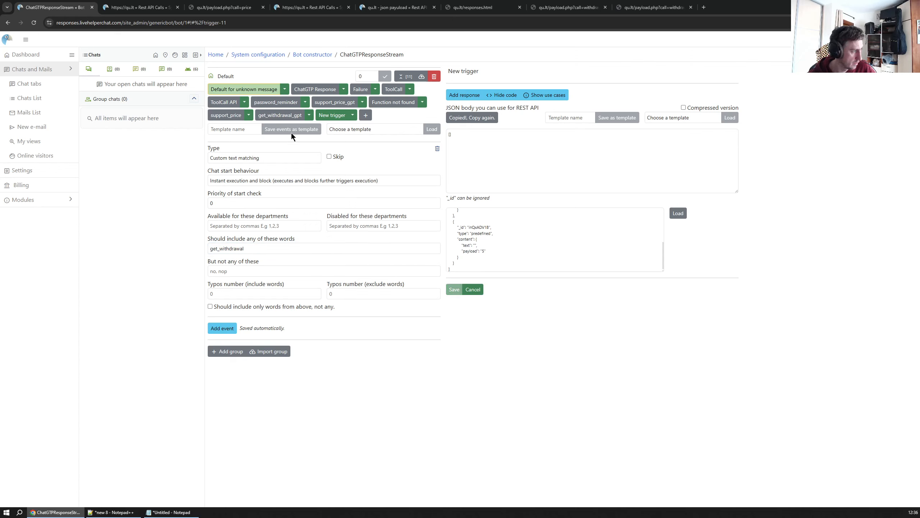
# Copy the support_price trigger's JSON body and load it into the new trigger
pyautogui.click(226, 115)
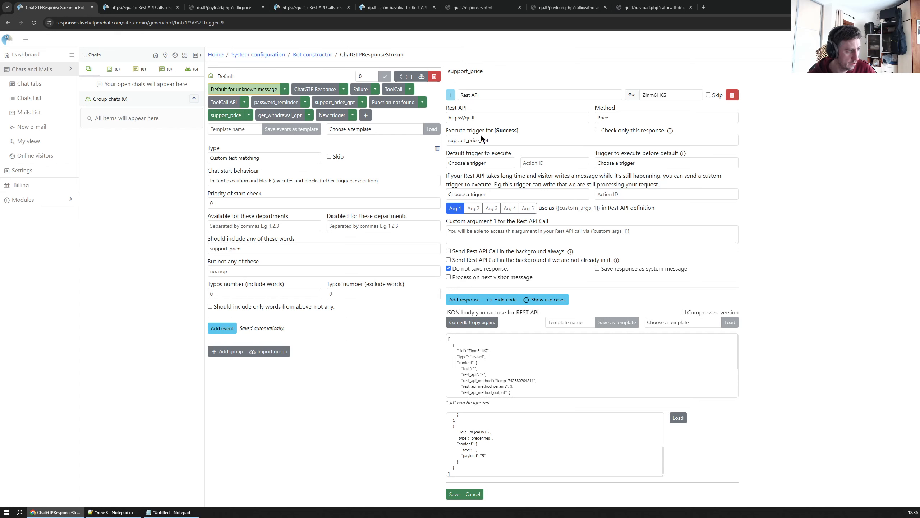
pyautogui.click(546, 382)
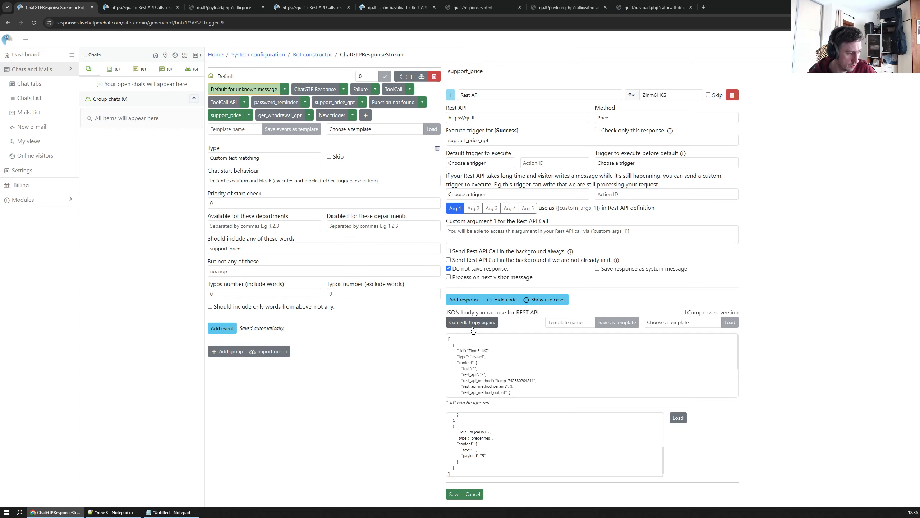
pyautogui.click(340, 117)
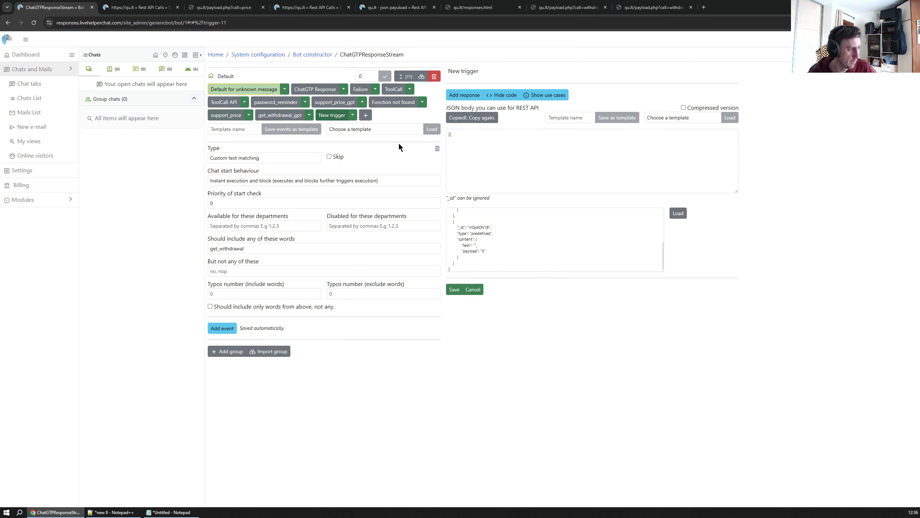
pyautogui.click(516, 223)
pyautogui.hotkey('ctrl', 'a')
pyautogui.hotkey('ctrl', 'v')
pyautogui.click(678, 214)
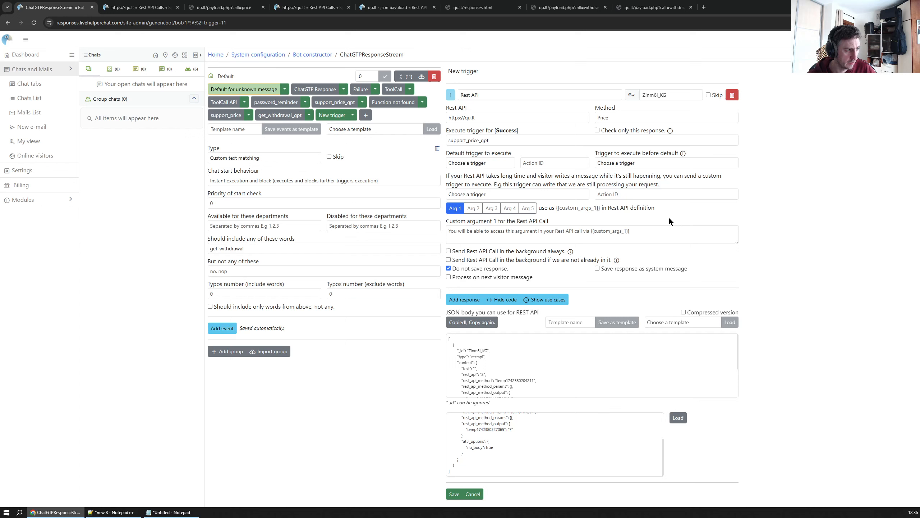
# Name the new trigger get_withdrawal and set its Rest API method to Withdrawals
pyautogui.click(474, 70)
pyautogui.write('get_withdrawal')
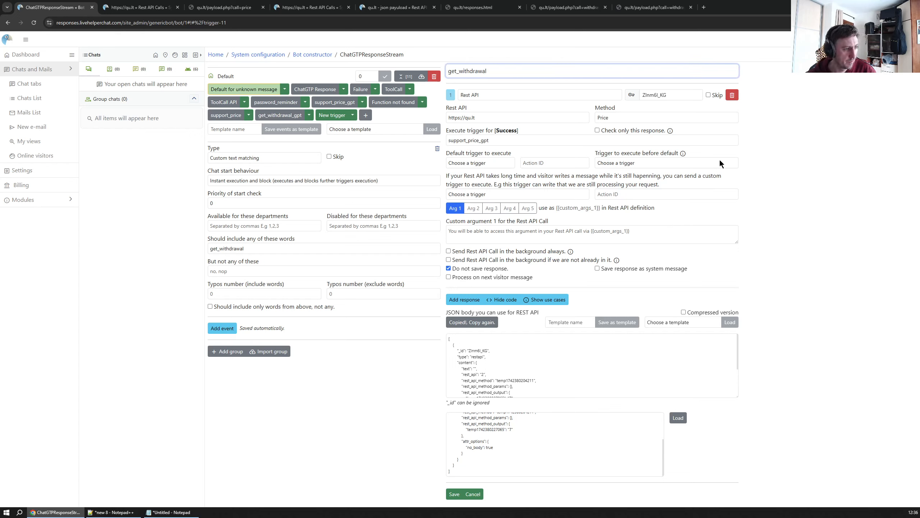
pyautogui.click(632, 116)
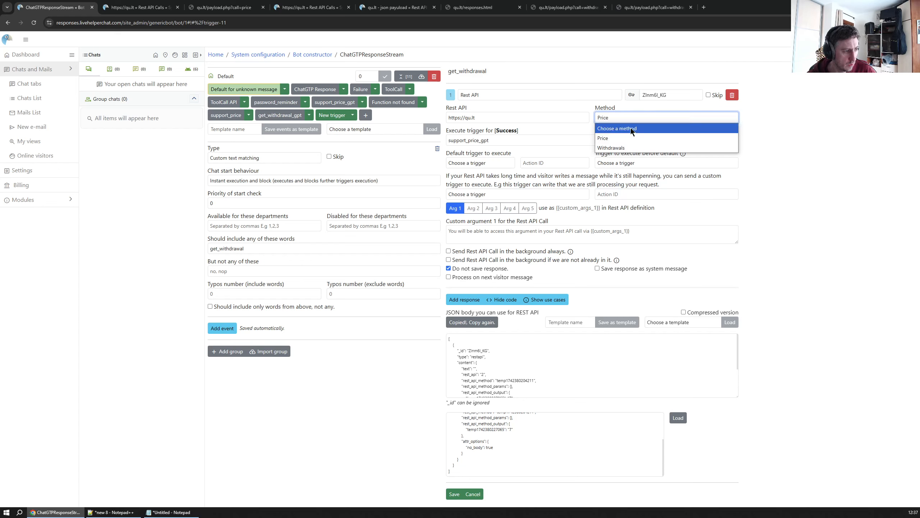
pyautogui.click(612, 148)
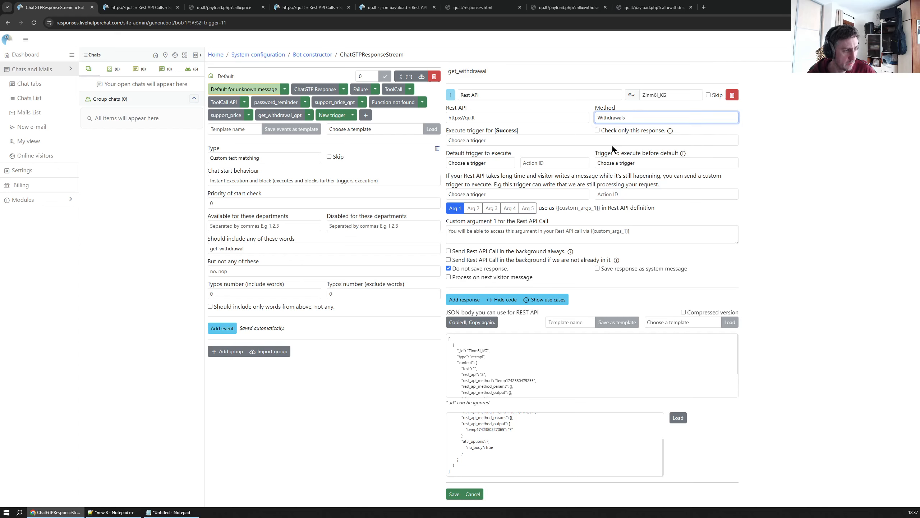
# Set get_withdrawal_gpt as the trigger executed on success and save the trigger
pyautogui.click(521, 139)
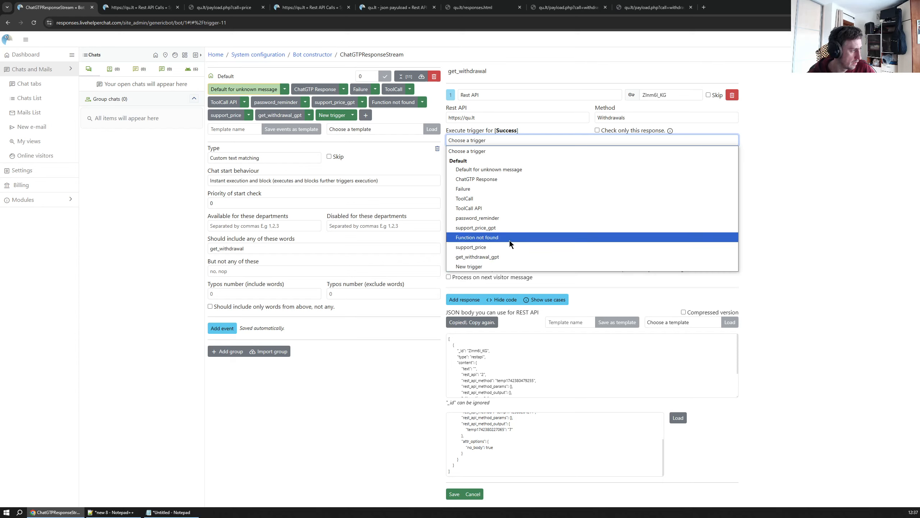
pyautogui.click(503, 254)
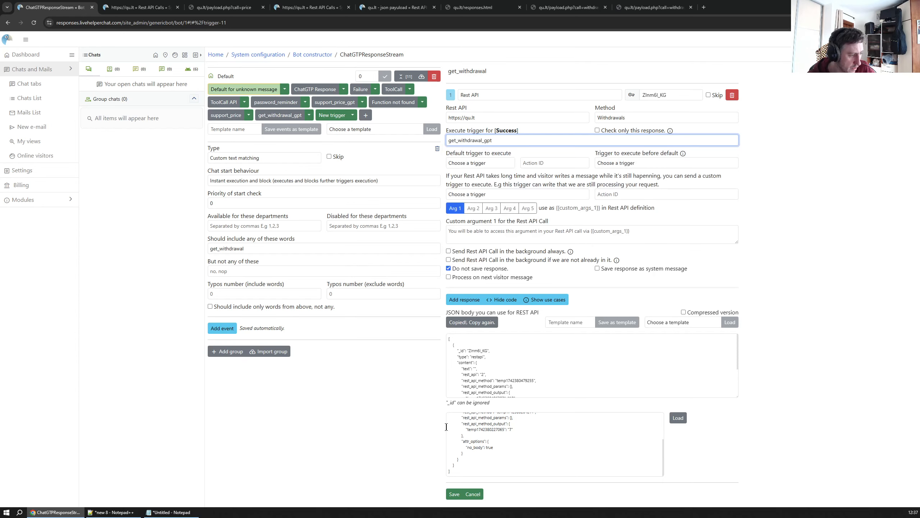
pyautogui.click(454, 493)
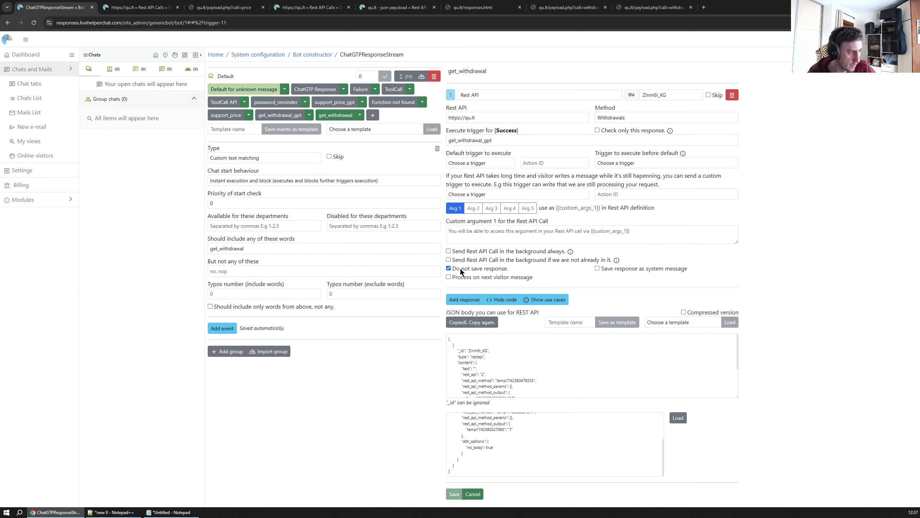
# Examine the get_withdrawal_gpt trigger's Send Text content
pyautogui.click(497, 76)
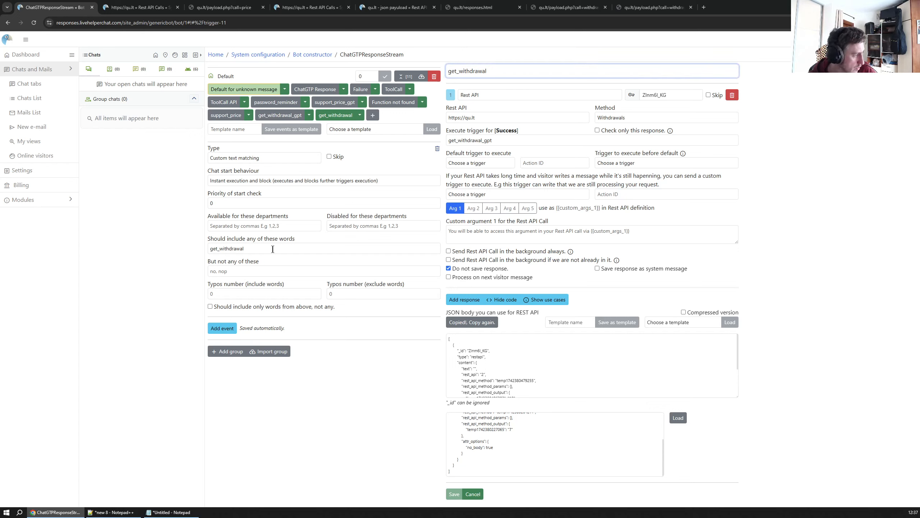
pyautogui.moveTo(272, 249); pyautogui.dragTo(167, 256)
pyautogui.moveTo(260, 249); pyautogui.dragTo(156, 246)
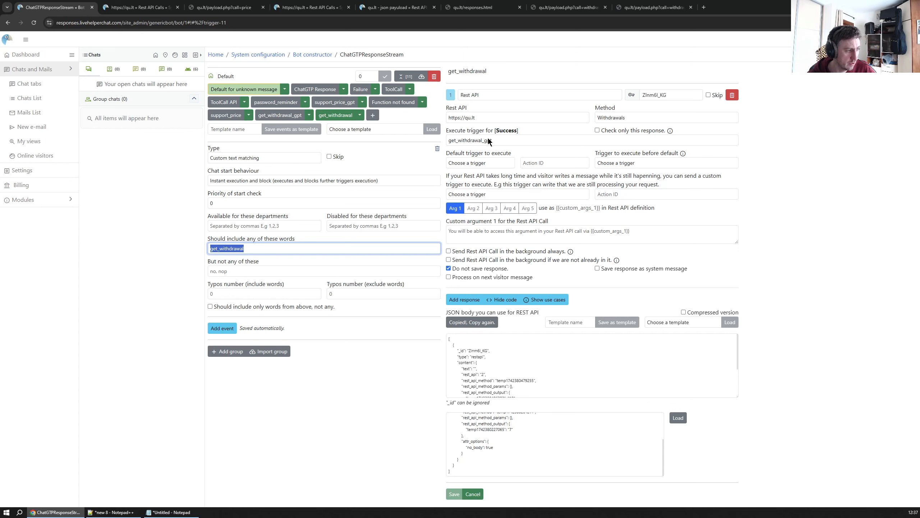
pyautogui.click(279, 115)
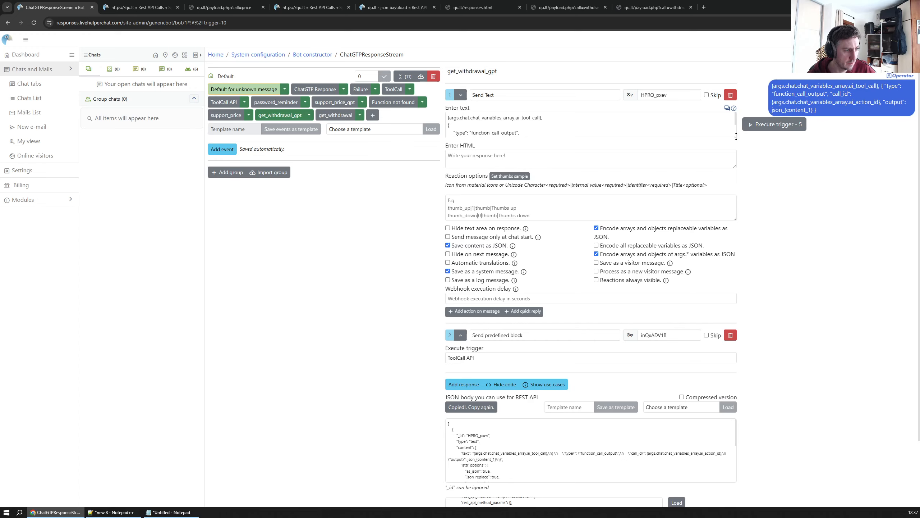
pyautogui.moveTo(736, 136); pyautogui.dragTo(735, 180)
pyautogui.click(516, 148)
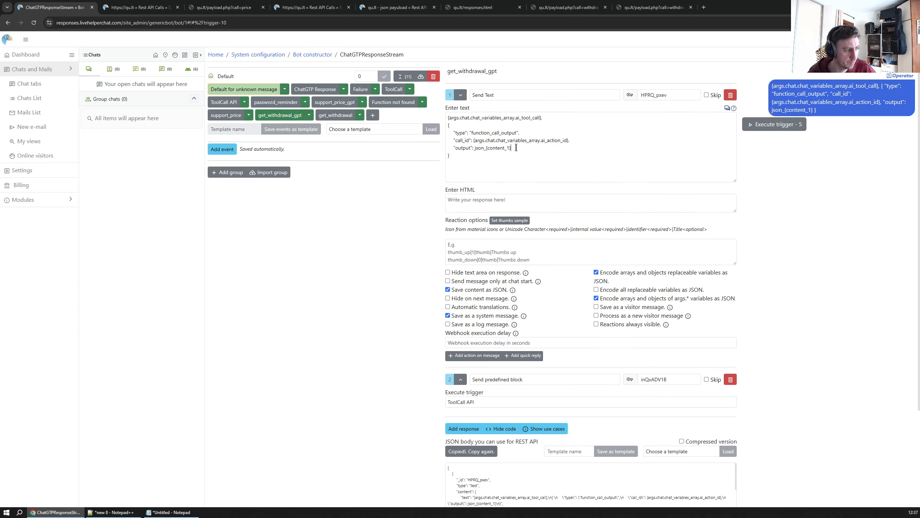
pyautogui.scroll(-2, 517, 181)
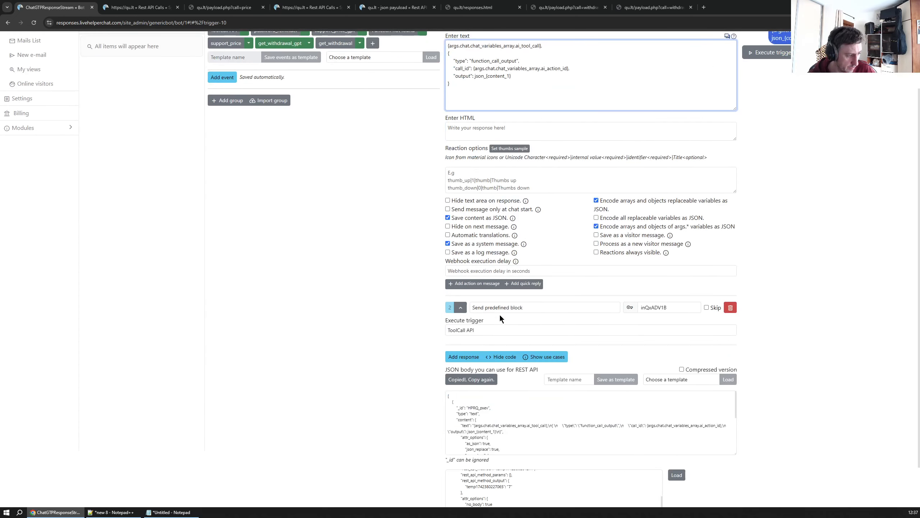
pyautogui.scroll(2, 513, 307)
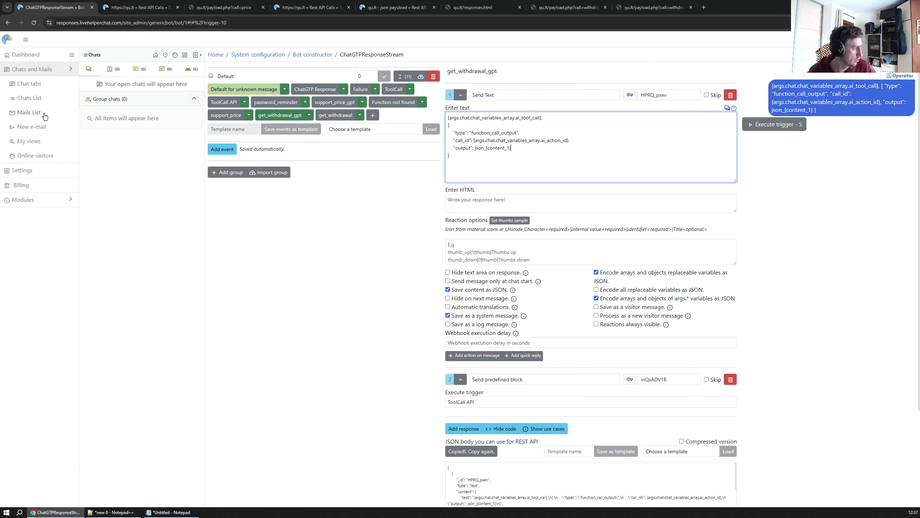
# Open the ChatGTPResponseStream Rest API call's request body and add an opening brace after the password_reminder tool
pyautogui.click(22, 170)
pyautogui.click(315, 88)
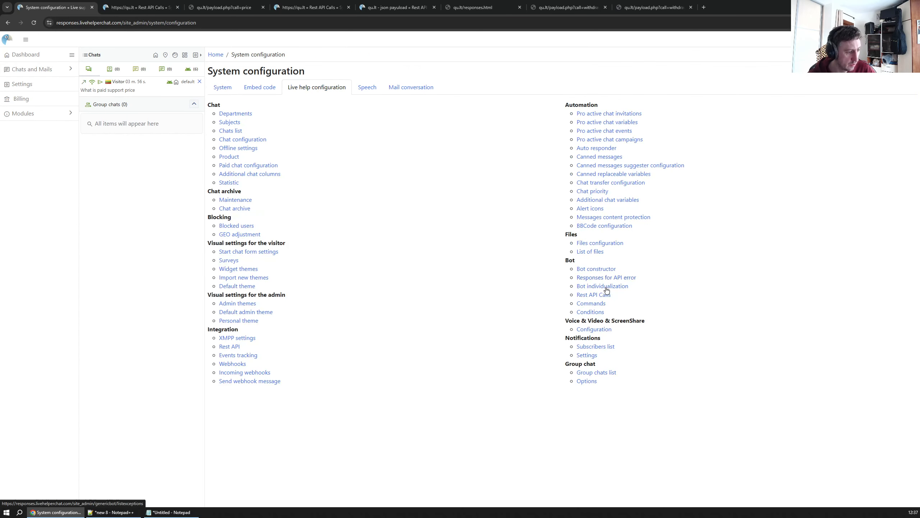
pyautogui.click(596, 294)
pyautogui.click(239, 116)
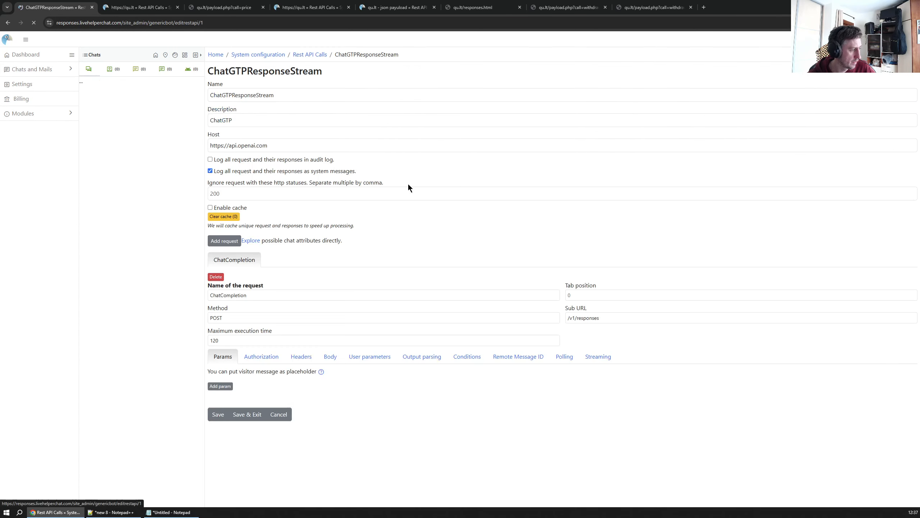
pyautogui.click(329, 356)
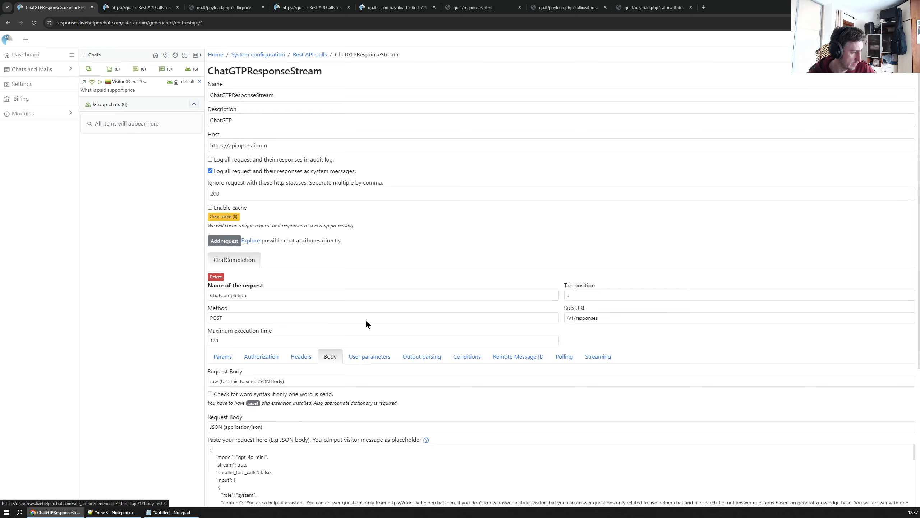
pyautogui.scroll(-5, 272, 402)
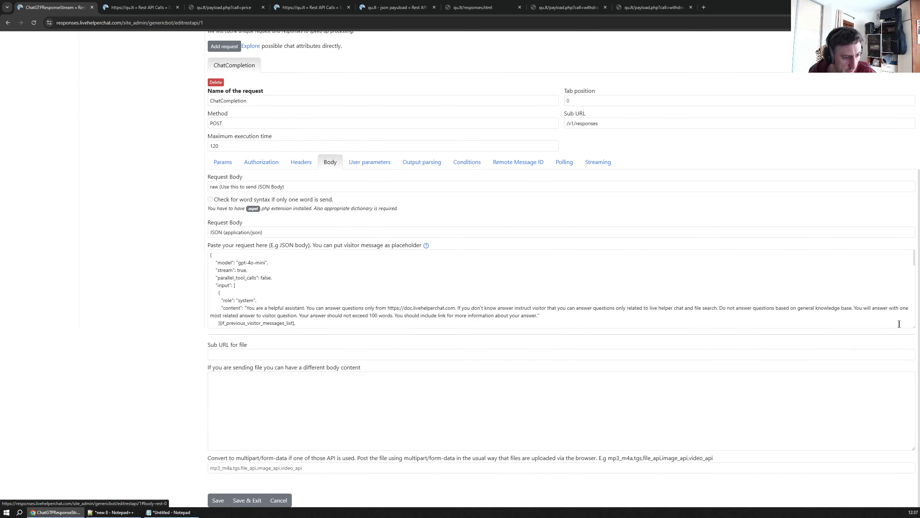
pyautogui.click(912, 326)
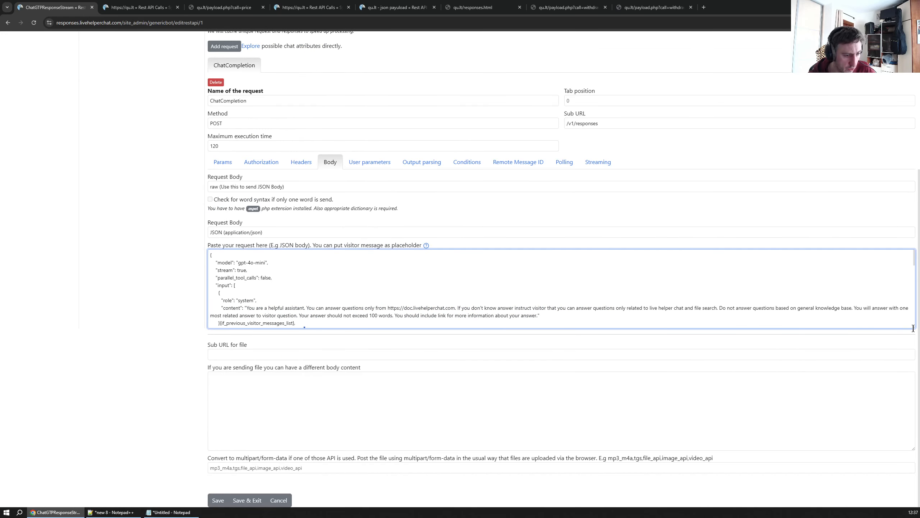
pyautogui.moveTo(914, 328); pyautogui.dragTo(914, 475)
pyautogui.scroll(-4, 460, 368)
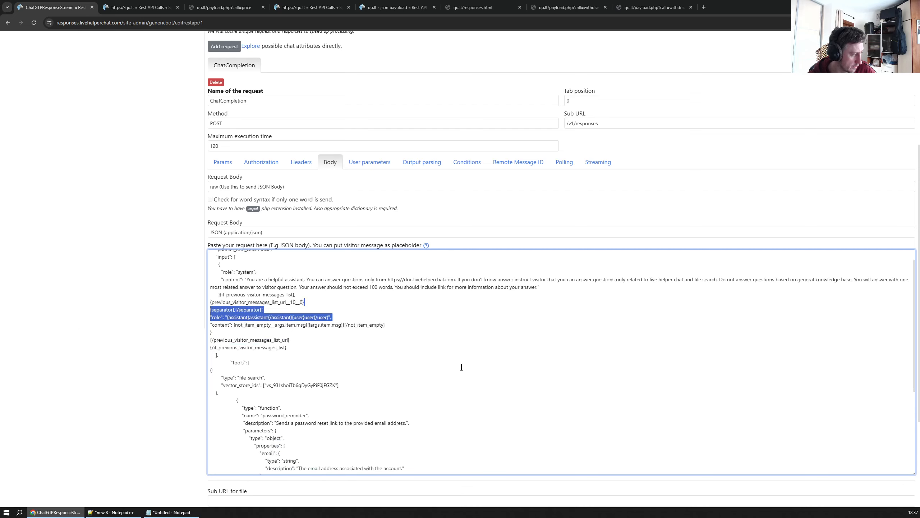
pyautogui.scroll(-1, 269, 369)
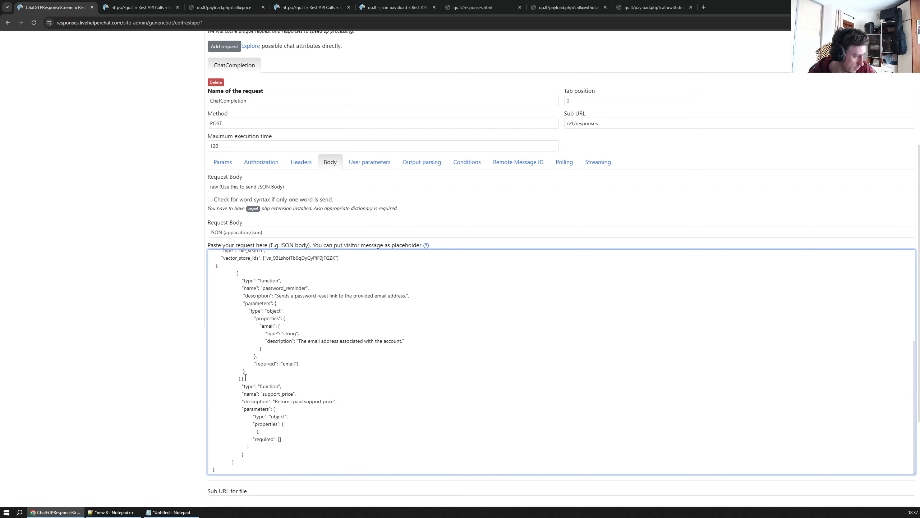
pyautogui.click(241, 377)
pyautogui.write('{')
pyautogui.scroll(-2, 350, 354)
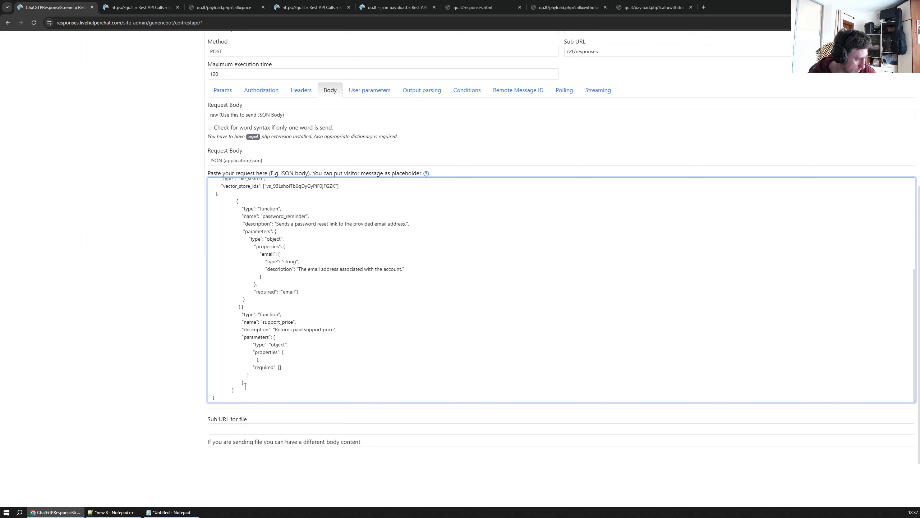
# Duplicate the support_price function definition at the end of the tools list
pyautogui.moveTo(245, 386); pyautogui.dragTo(239, 307)
pyautogui.click(258, 285)
pyautogui.moveTo(245, 382); pyautogui.dragTo(242, 307)
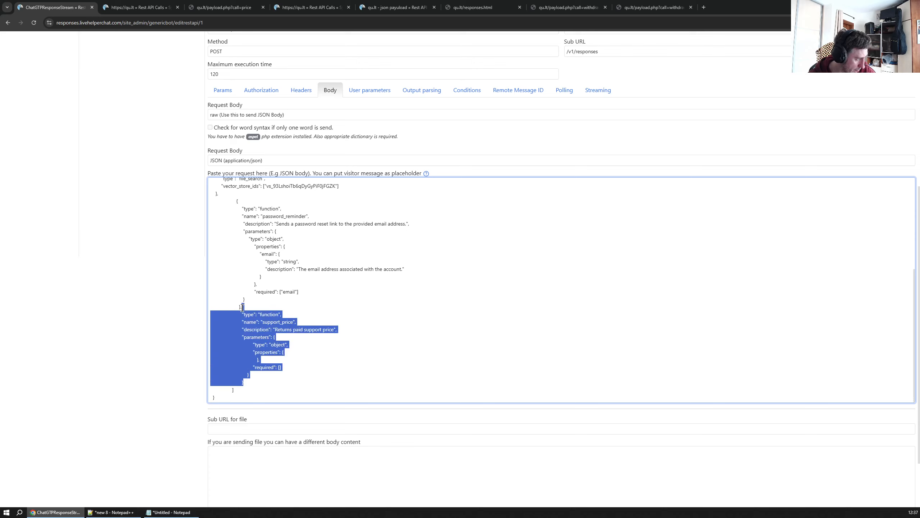
pyautogui.hotkey('ctrl', 'c')
pyautogui.click(252, 382)
pyautogui.hotkey('ctrl', 'v')
# Rename the duplicated function to get_withdrawal and set its description to "Returns customer withdrawal list"
pyautogui.scroll(-1, 337, 326)
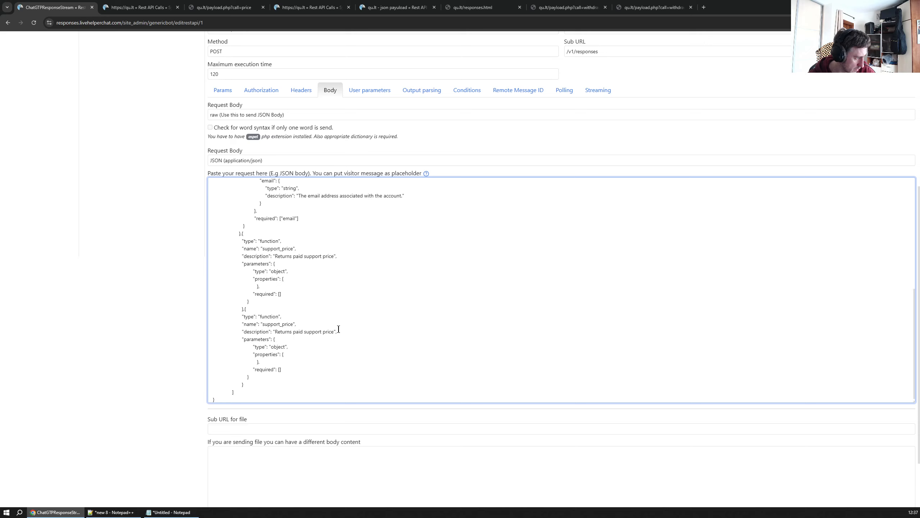
pyautogui.doubleClick(270, 322)
pyautogui.write('get_')
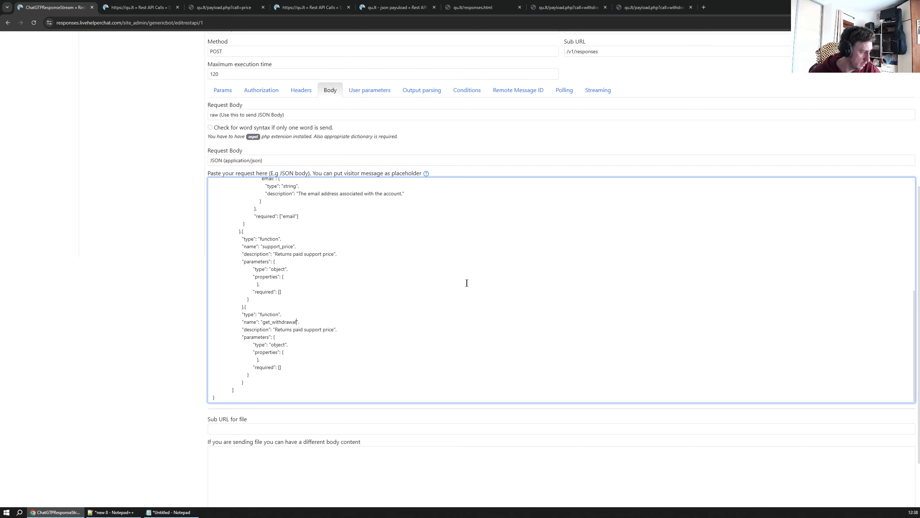
pyautogui.moveTo(276, 331); pyautogui.dragTo(334, 332)
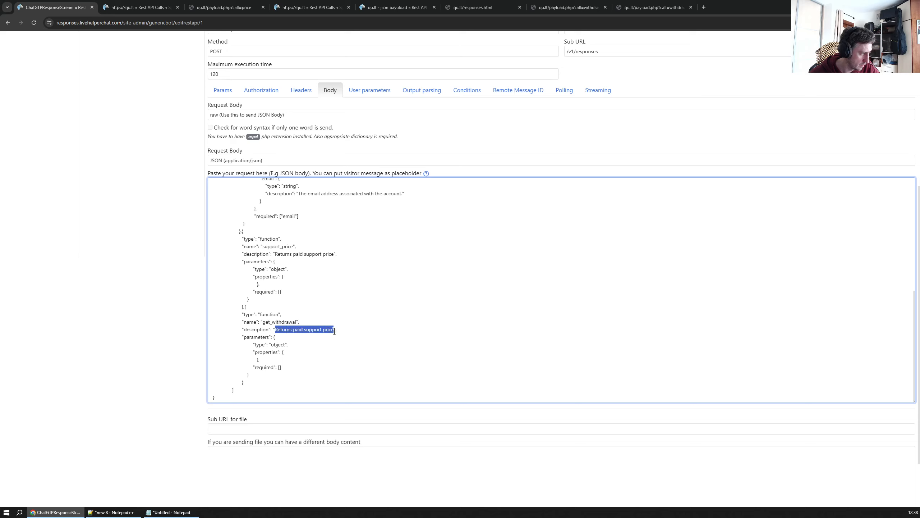
pyautogui.write('Re')
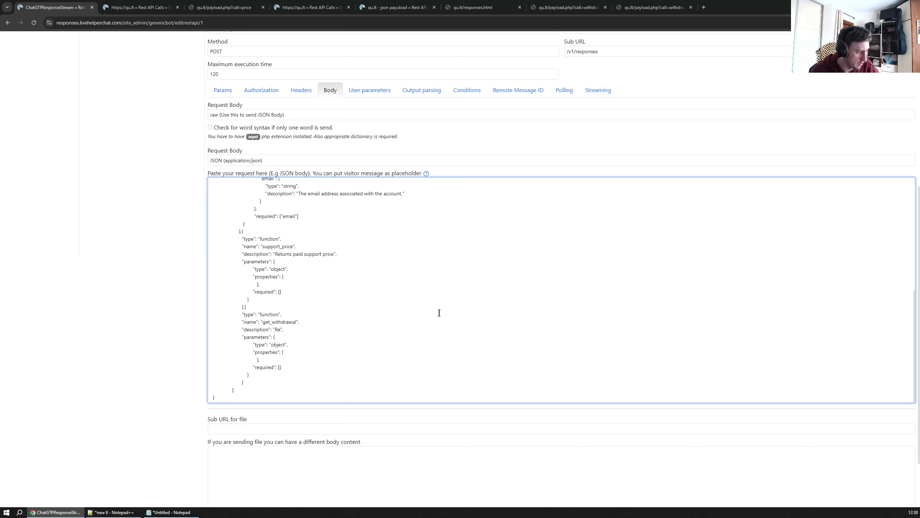
pyautogui.write('turns customer with')
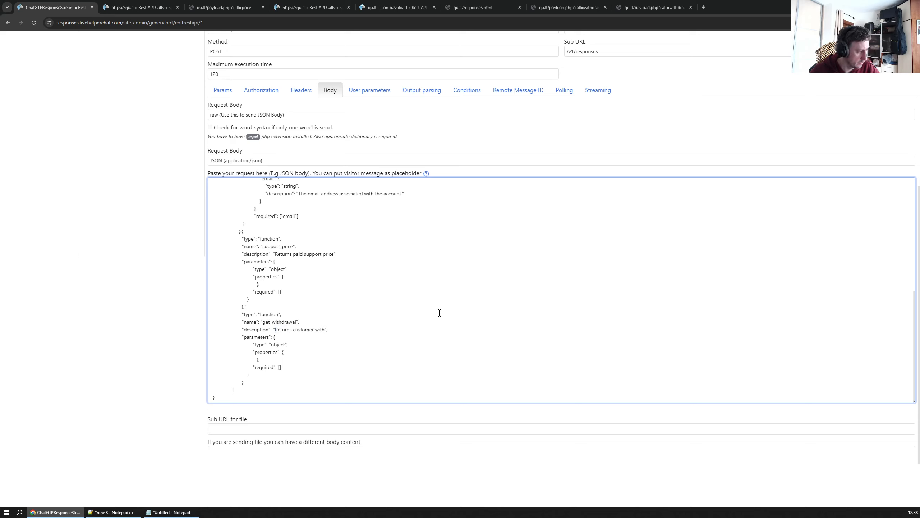
pyautogui.write('drawal list')
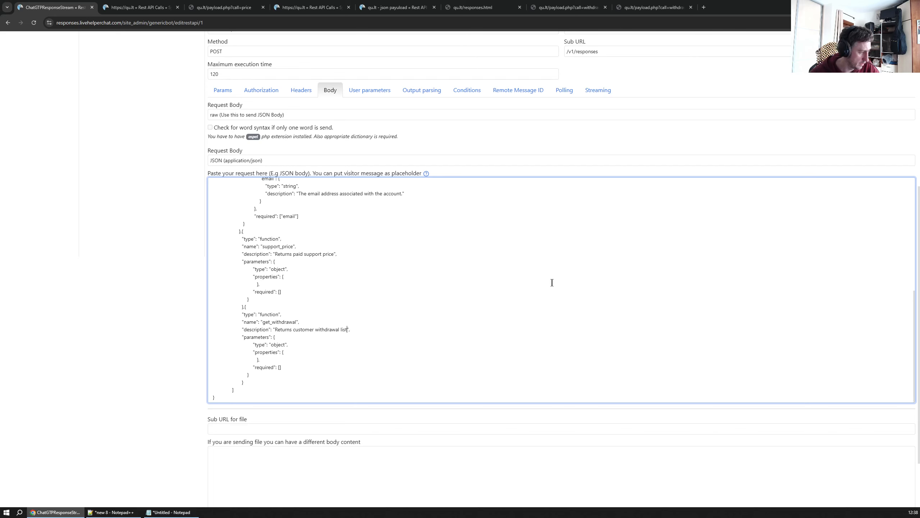
# Save the ChatGTPResponseStream Rest API call and review its updated request body
pyautogui.scroll(-2, 303, 358)
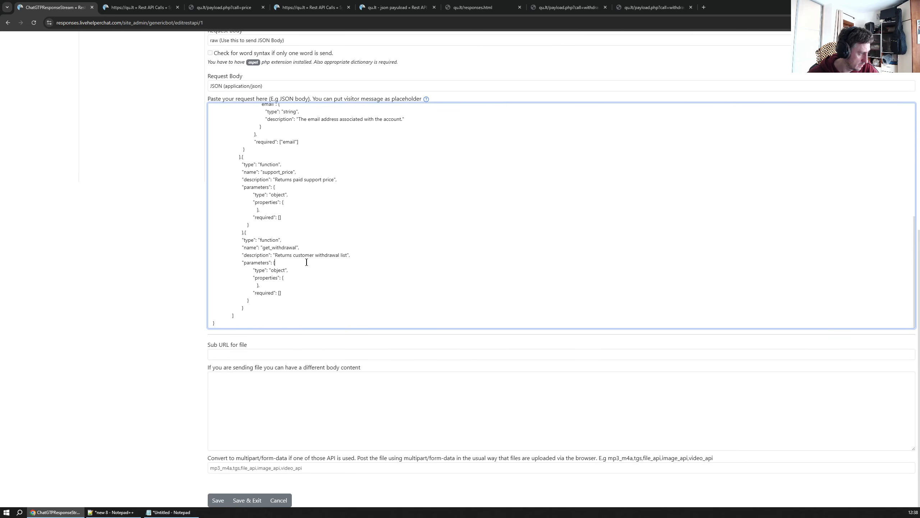
pyautogui.click(217, 501)
pyautogui.click(330, 377)
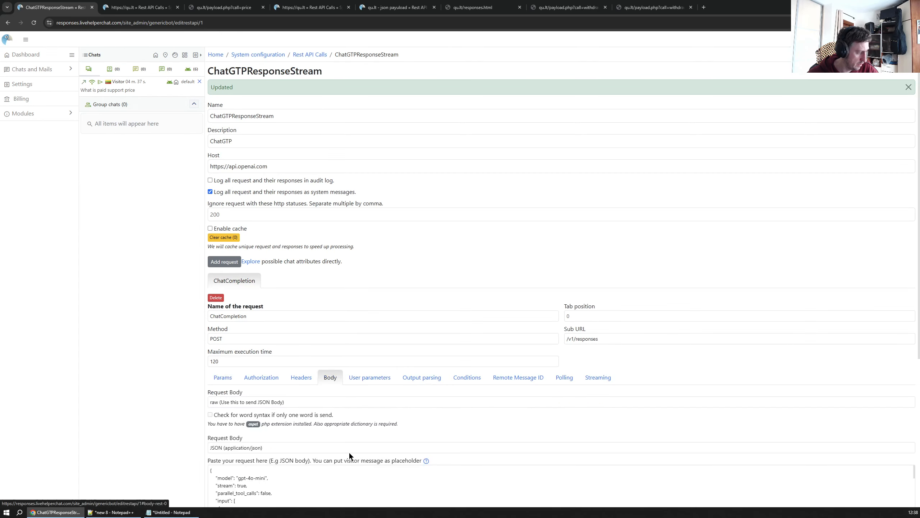
pyautogui.scroll(-4, 349, 452)
pyautogui.scroll(-8, 360, 358)
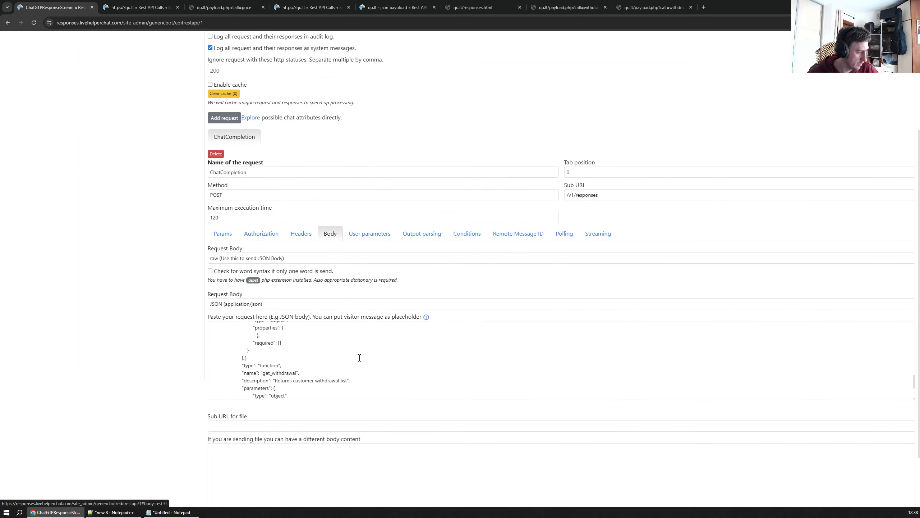
pyautogui.scroll(-2, 359, 357)
pyautogui.scroll(1, 362, 366)
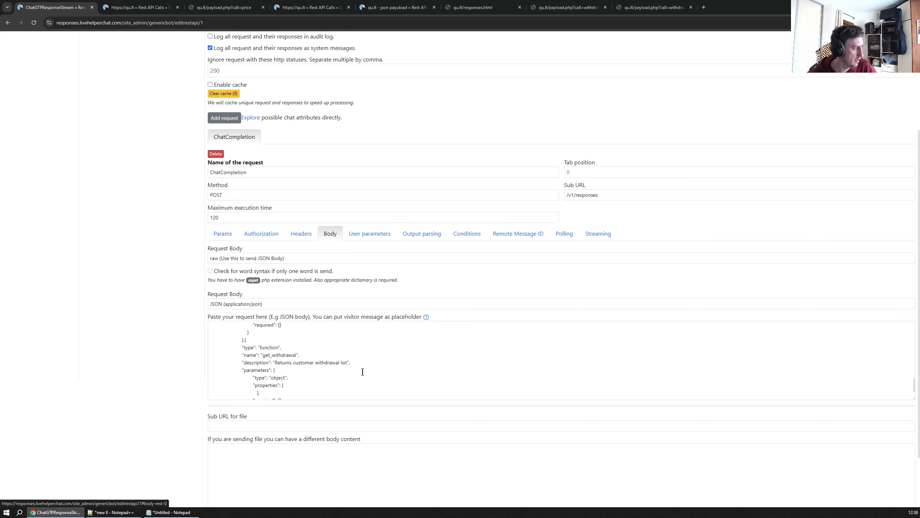
pyautogui.scroll(15, 362, 372)
# Open the ChatGTPResponseStream bot's get_withdrawal trigger and select its get_withdrawal keyword
pyautogui.moveTo(47, 78)
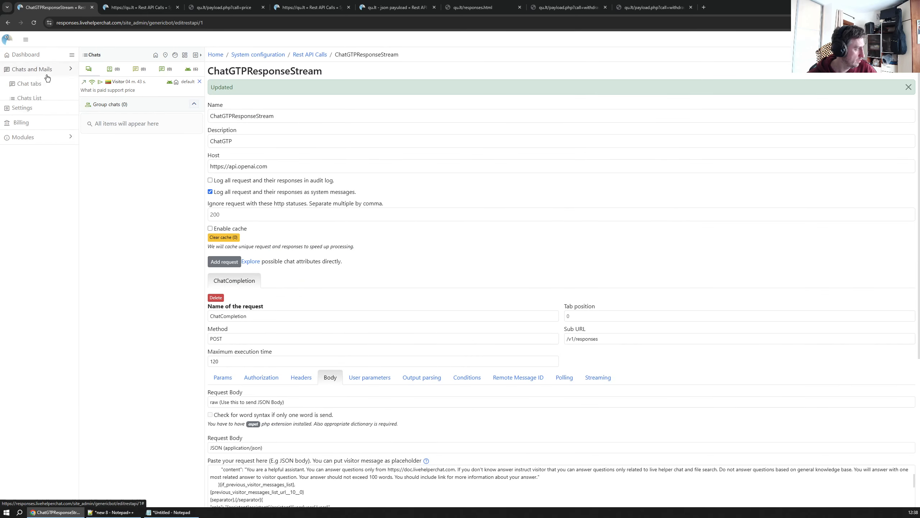
pyautogui.click(18, 173)
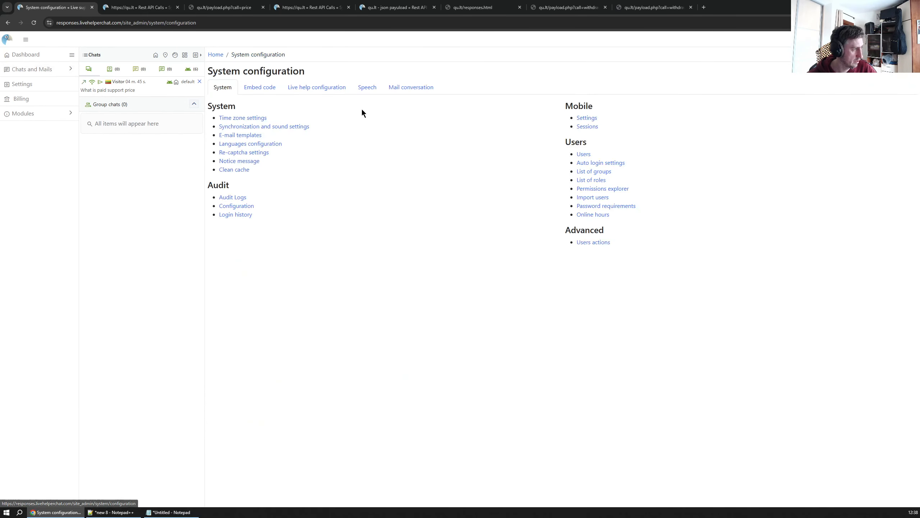
pyautogui.click(317, 87)
pyautogui.click(587, 269)
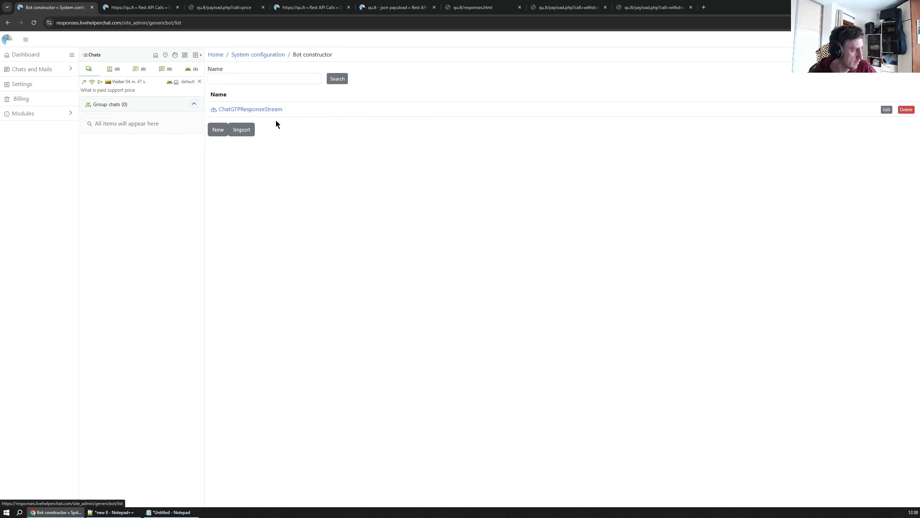
pyautogui.click(280, 109)
pyautogui.click(329, 116)
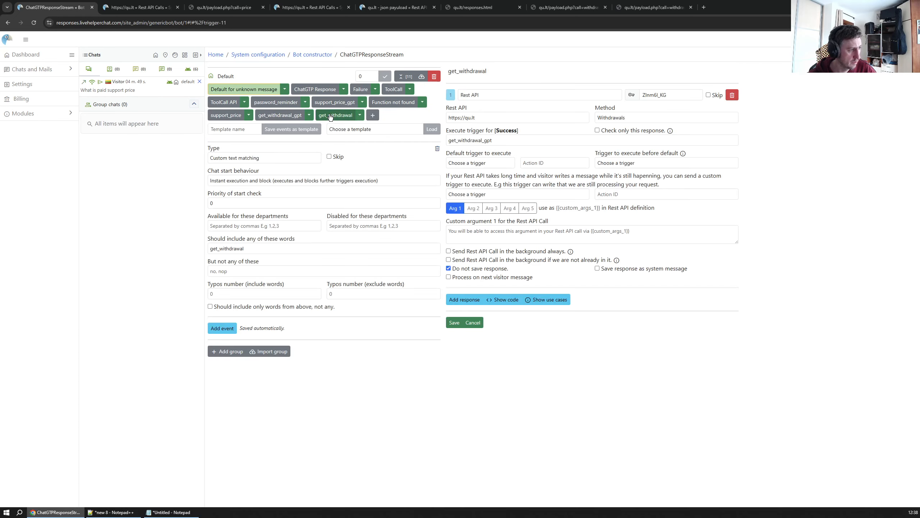
pyautogui.moveTo(255, 248); pyautogui.dragTo(151, 238)
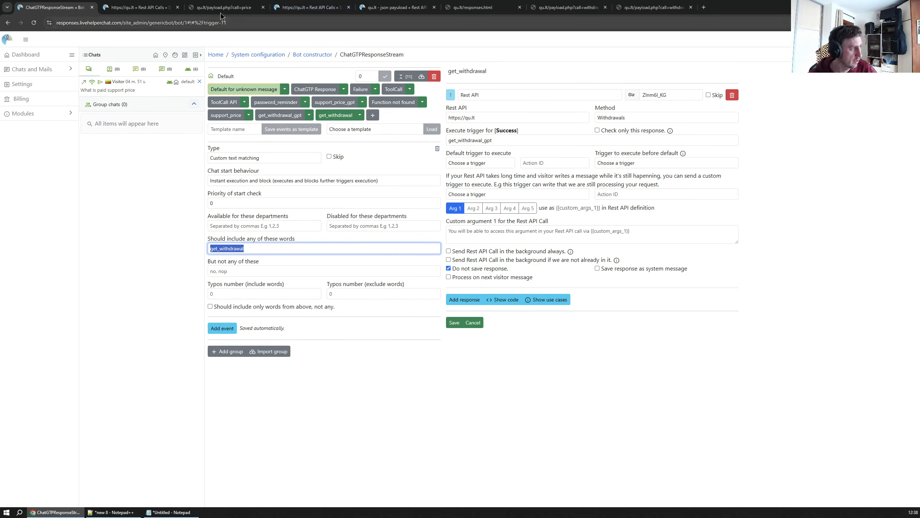
# On the qu.lt responses page, send the chat message "can you get my last withdrawal list" and read the reply
pyautogui.click(239, 8)
pyautogui.click(478, 8)
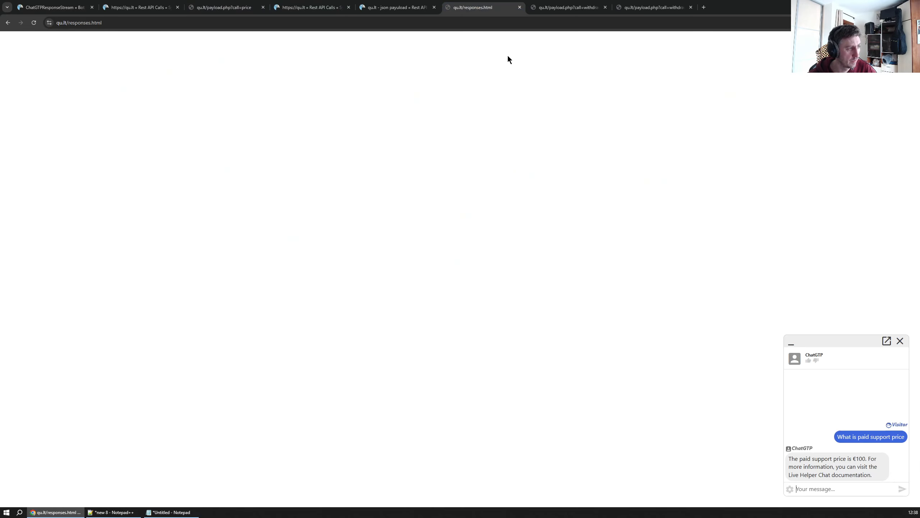
pyautogui.click(836, 489)
pyautogui.write('can you get m')
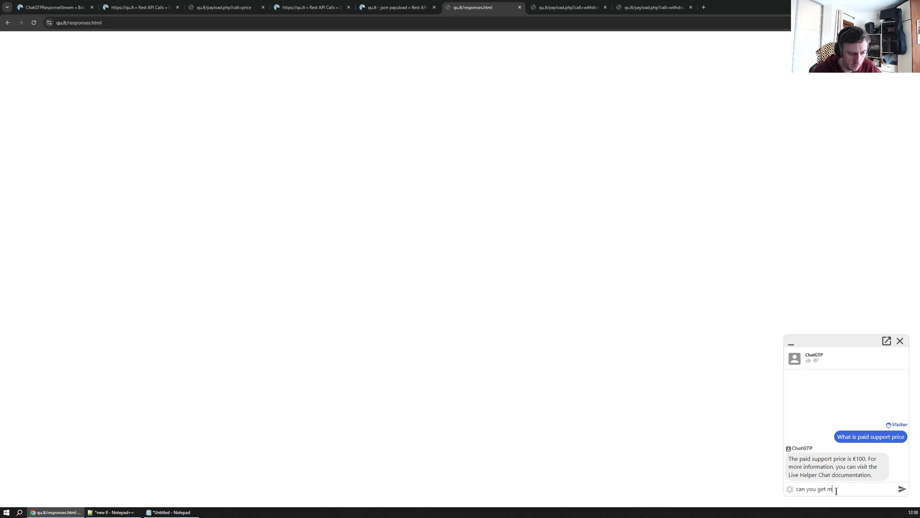
pyautogui.write('y last with')
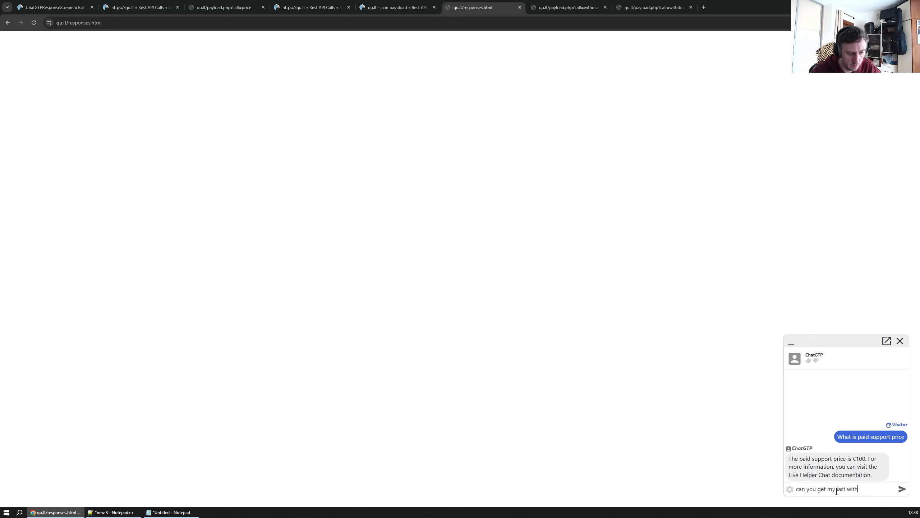
pyautogui.write('drawal list')
pyautogui.press('Return')
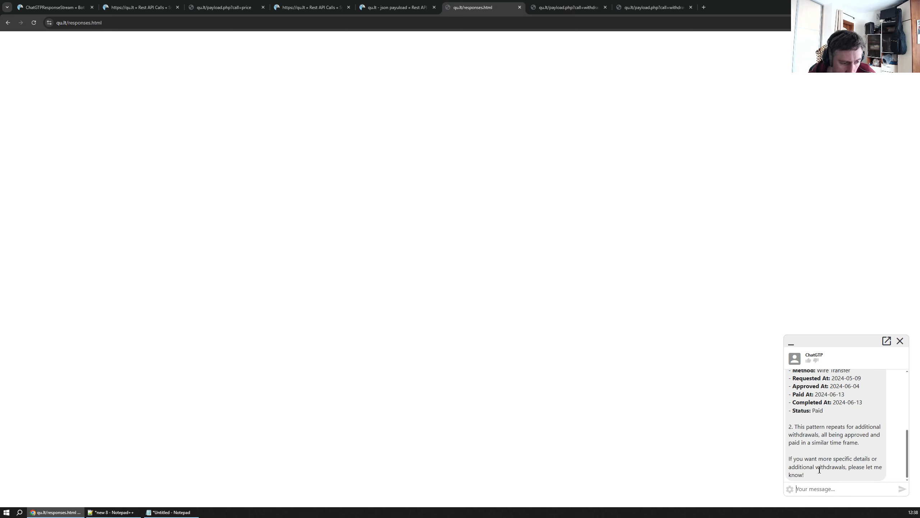
pyautogui.scroll(2, 819, 469)
pyautogui.scroll(-1, 830, 424)
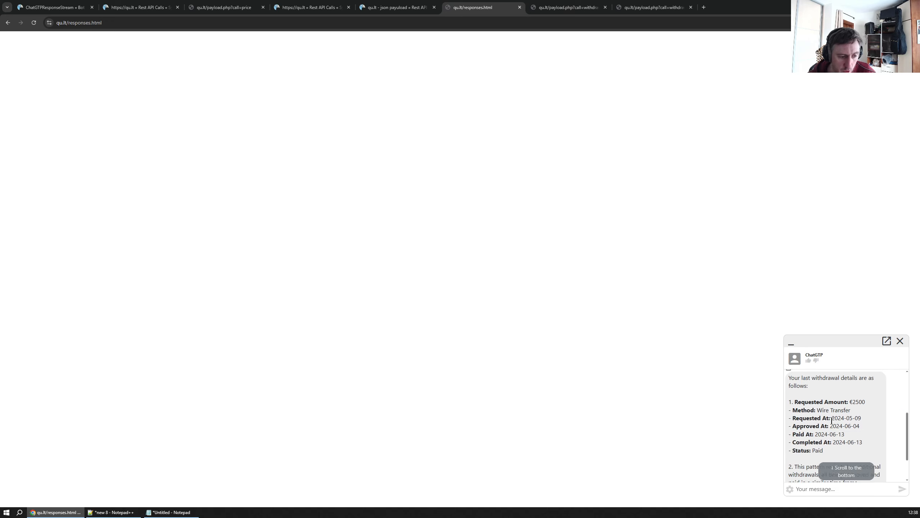
pyautogui.scroll(-1, 840, 412)
pyautogui.scroll(2, 822, 435)
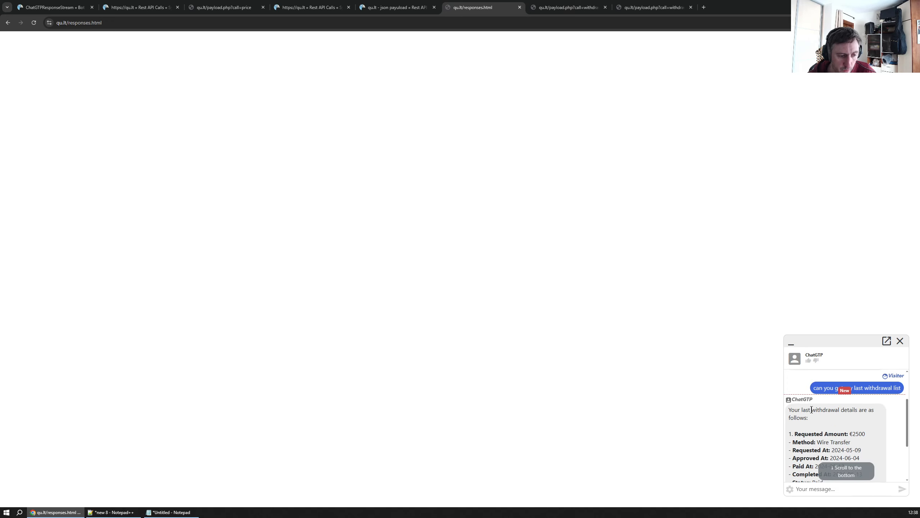
pyautogui.scroll(-4, 819, 435)
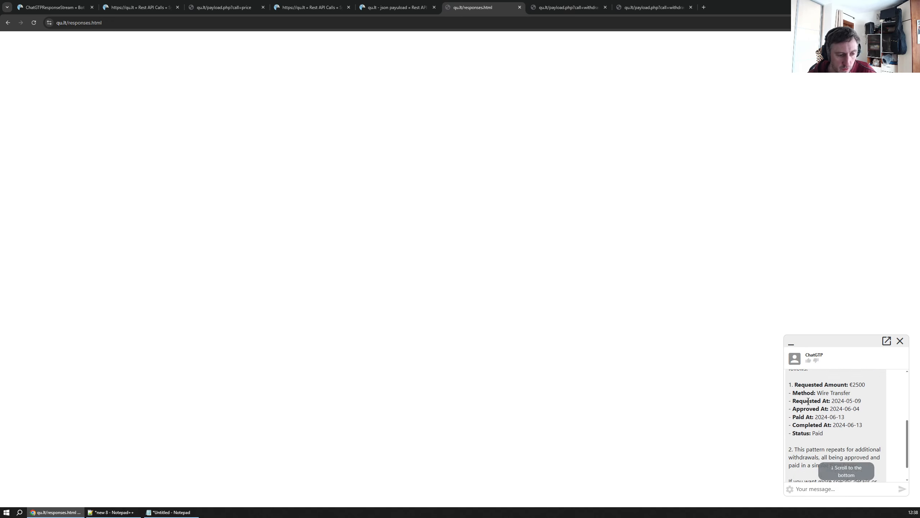
# Ask the chat "what is total amount of withdrawals I have?" and read the reply
pyautogui.write('what ')
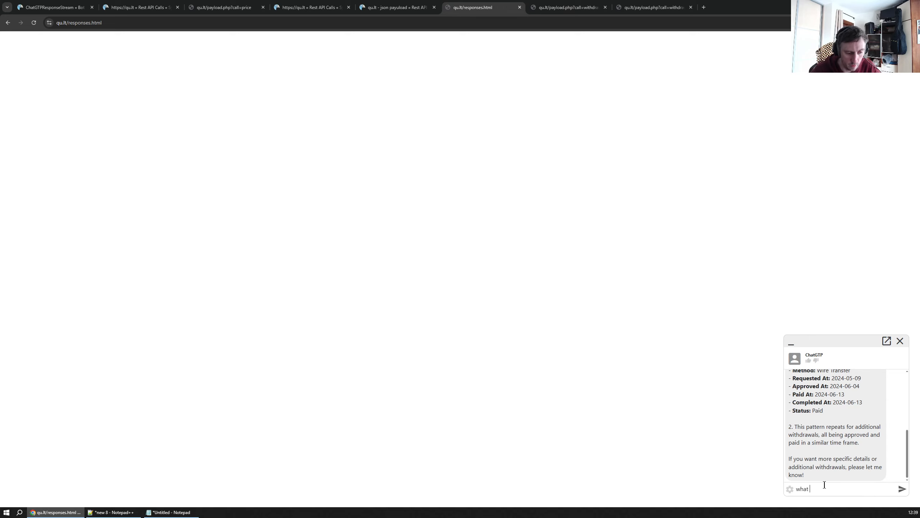
pyautogui.write('is total amount')
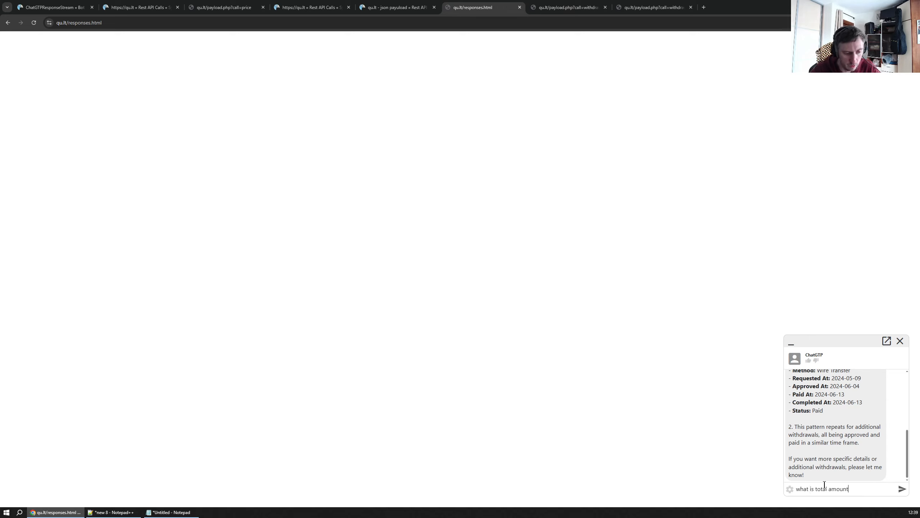
pyautogui.write(' of withdra')
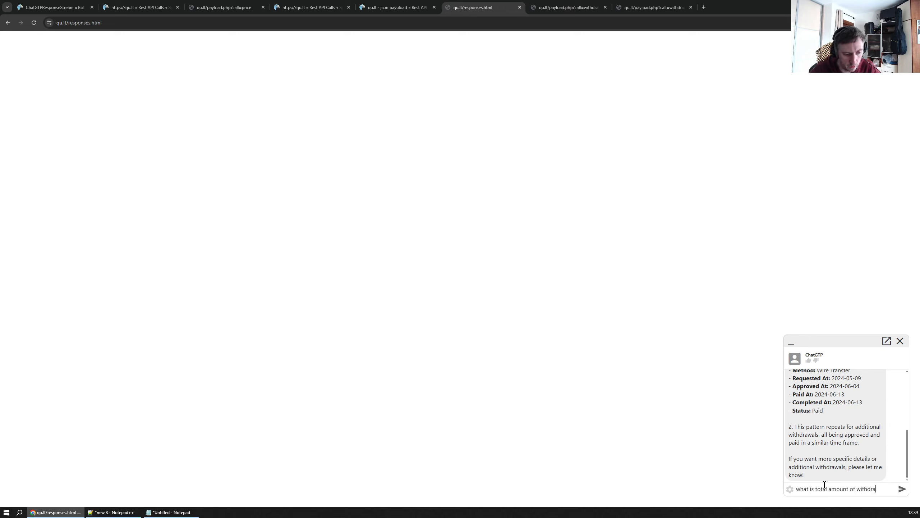
pyautogui.write('wals I have?')
pyautogui.press('Return')
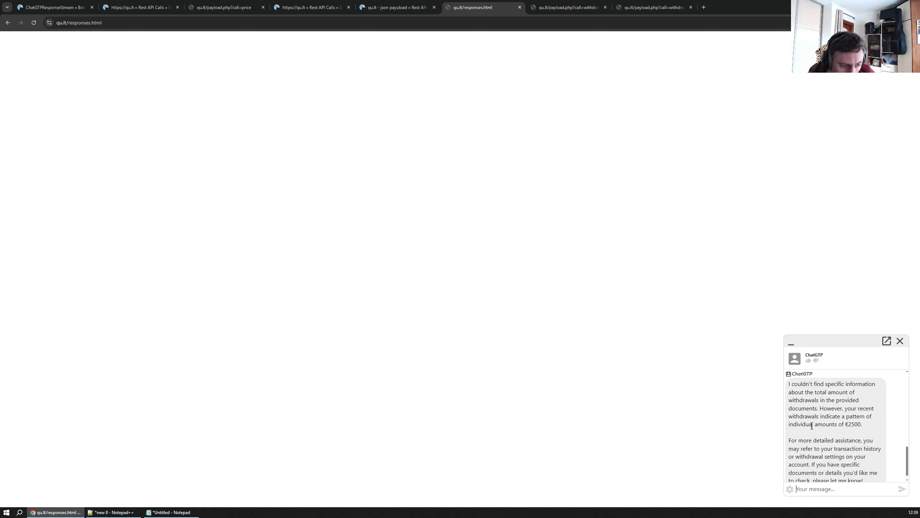
pyautogui.scroll(3, 861, 426)
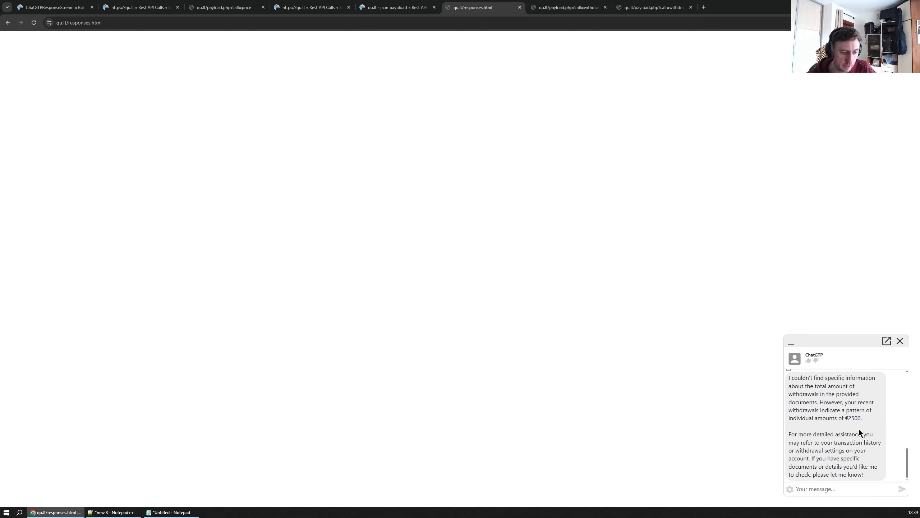
pyautogui.scroll(2, 838, 420)
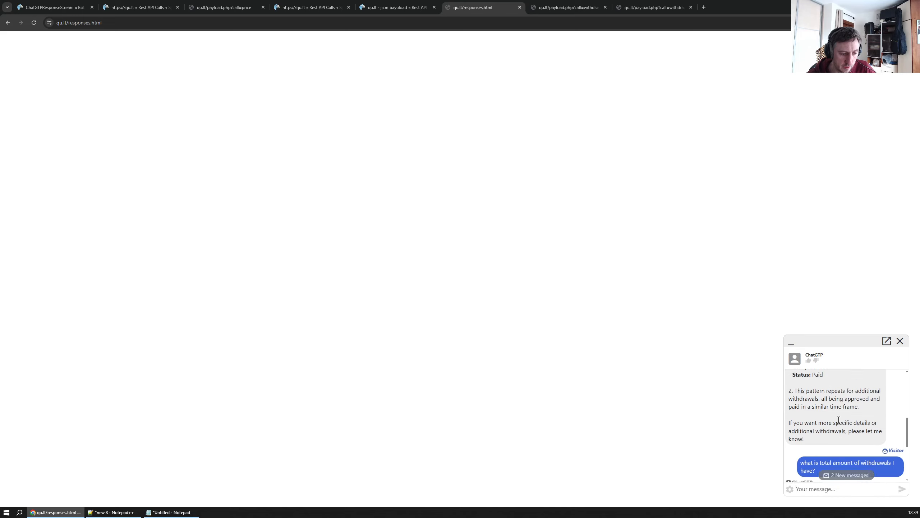
pyautogui.scroll(-5, 844, 435)
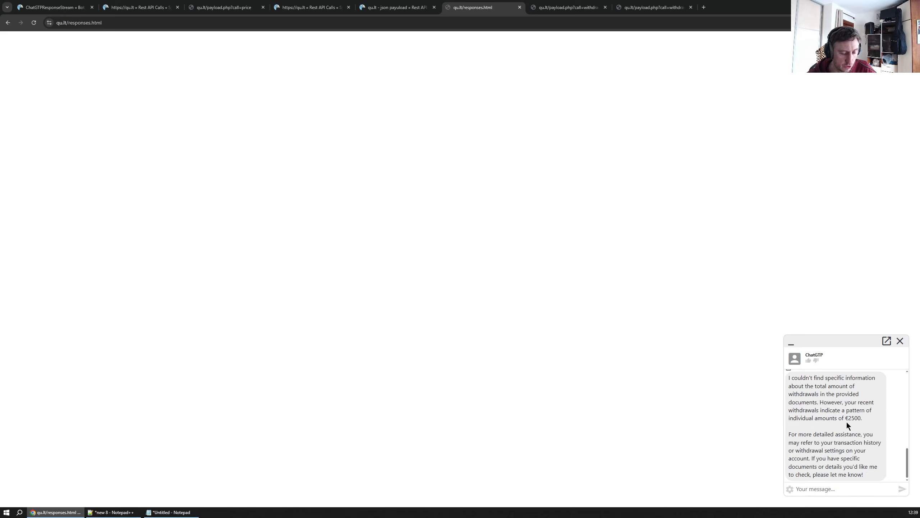
pyautogui.scroll(2, 842, 419)
pyautogui.scroll(3, 816, 421)
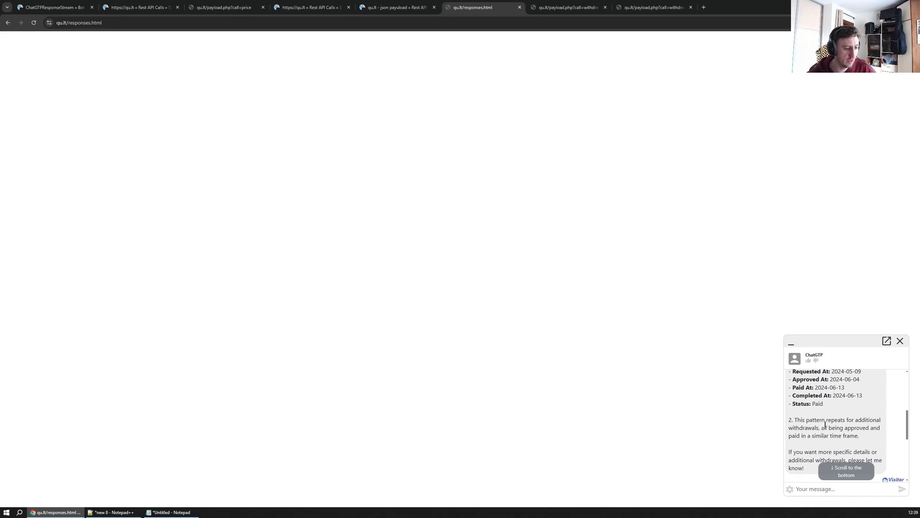
pyautogui.scroll(-5, 817, 420)
# Return to the bot and open the get_withdrawal_gpt trigger, enlarging its Send Text content box
pyautogui.click(132, 8)
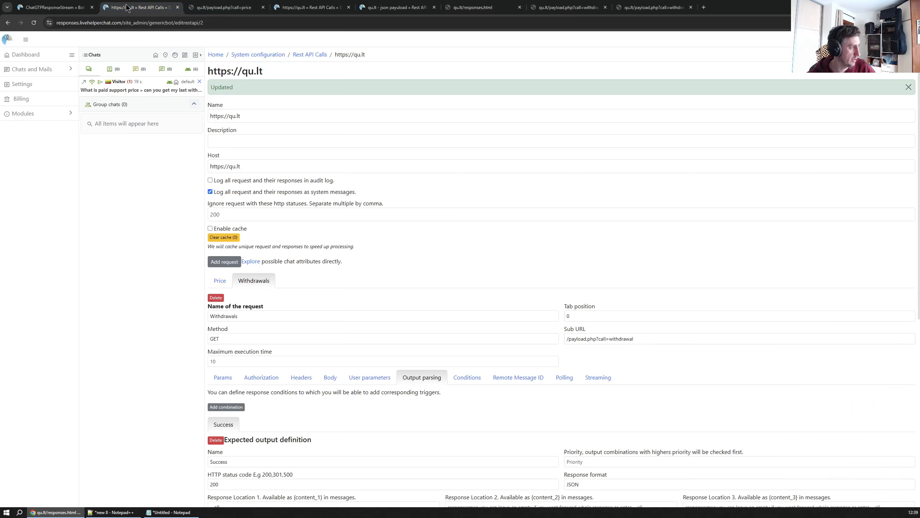
pyautogui.click(44, 8)
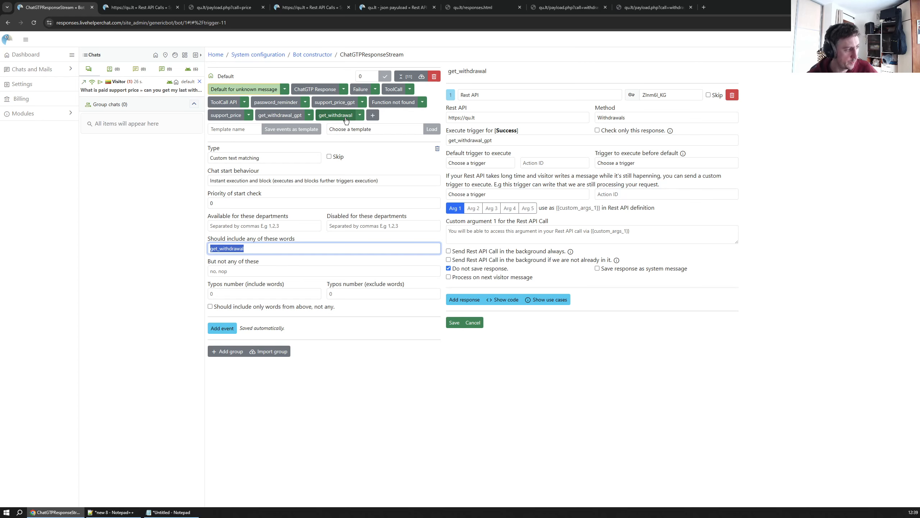
pyautogui.click(280, 115)
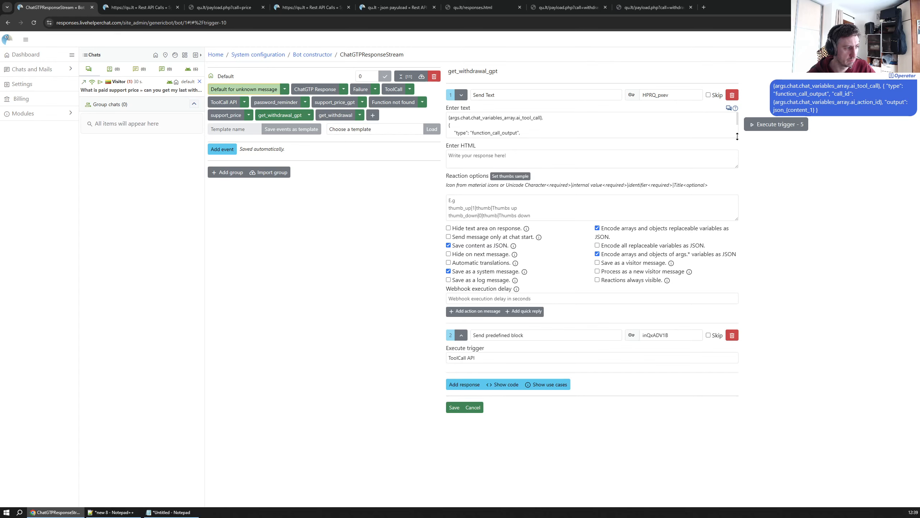
pyautogui.moveTo(738, 137); pyautogui.dragTo(736, 232)
pyautogui.click(472, 156)
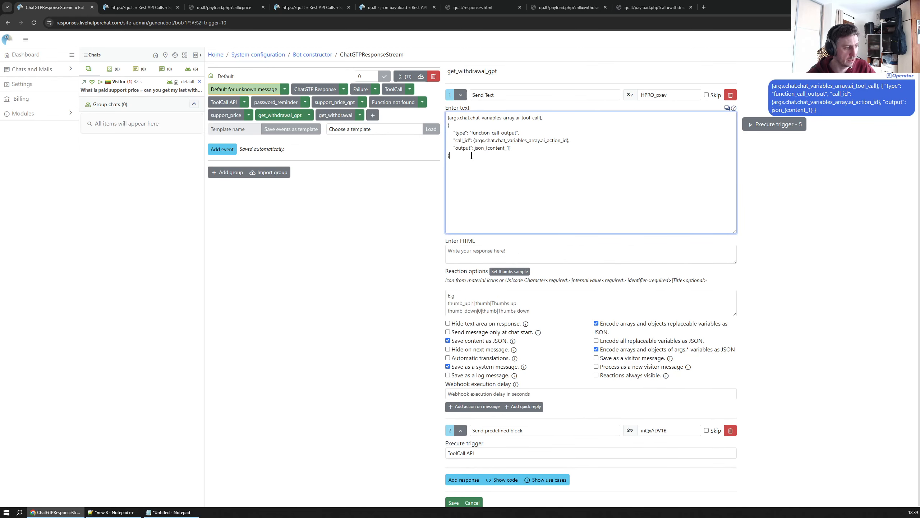